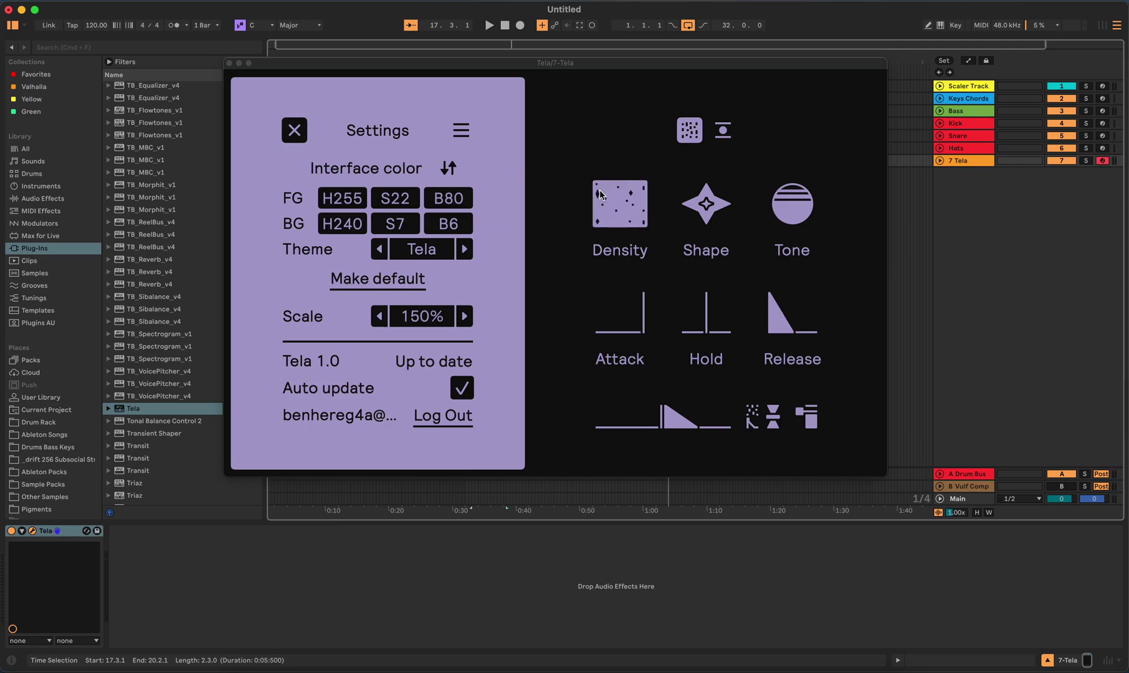
- Close Tela's Settings panel and switch to the Patch page
left_click(293, 131)
left_click(294, 130)
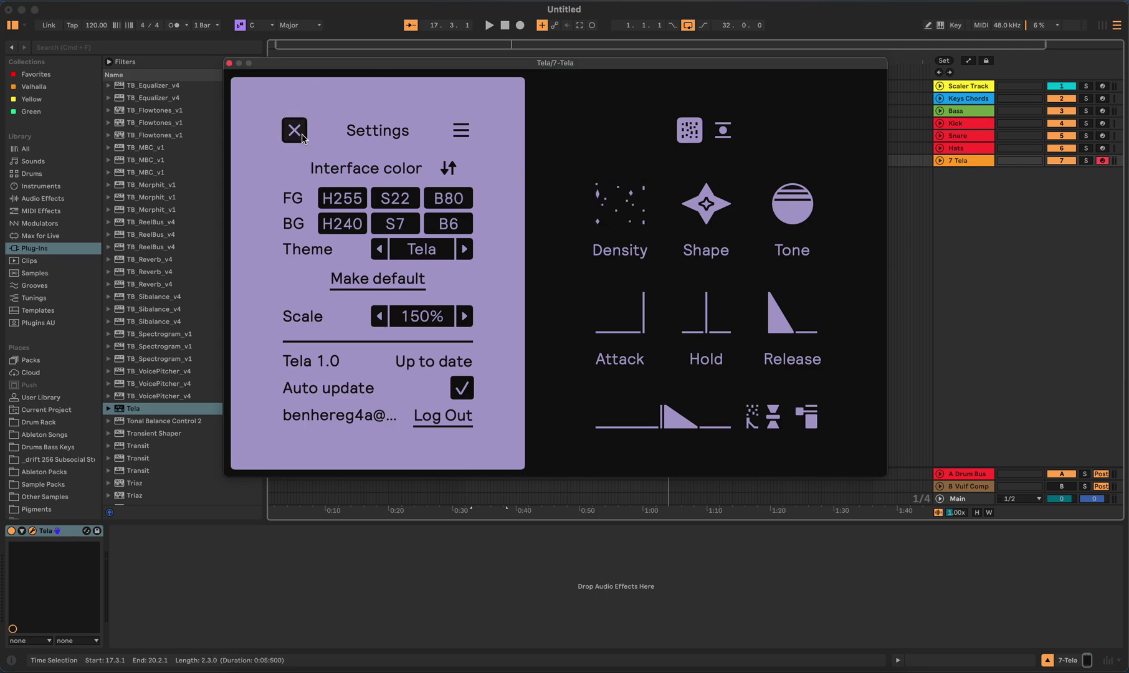
left_click(294, 417)
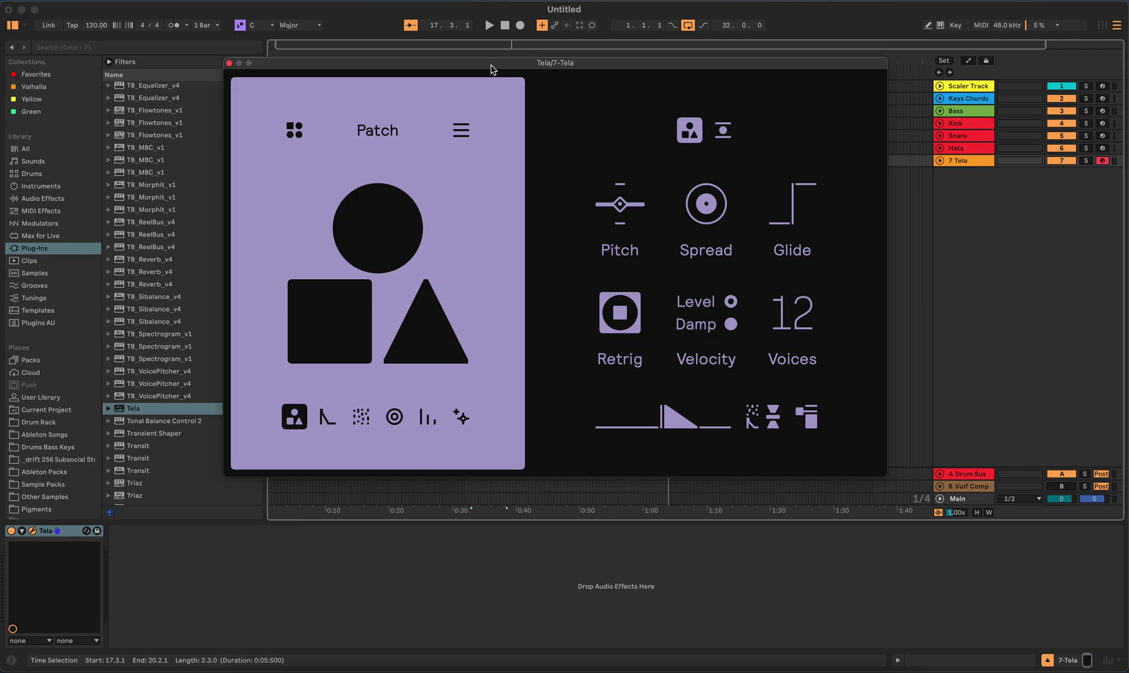
left_click_drag(491, 69, 491, 68)
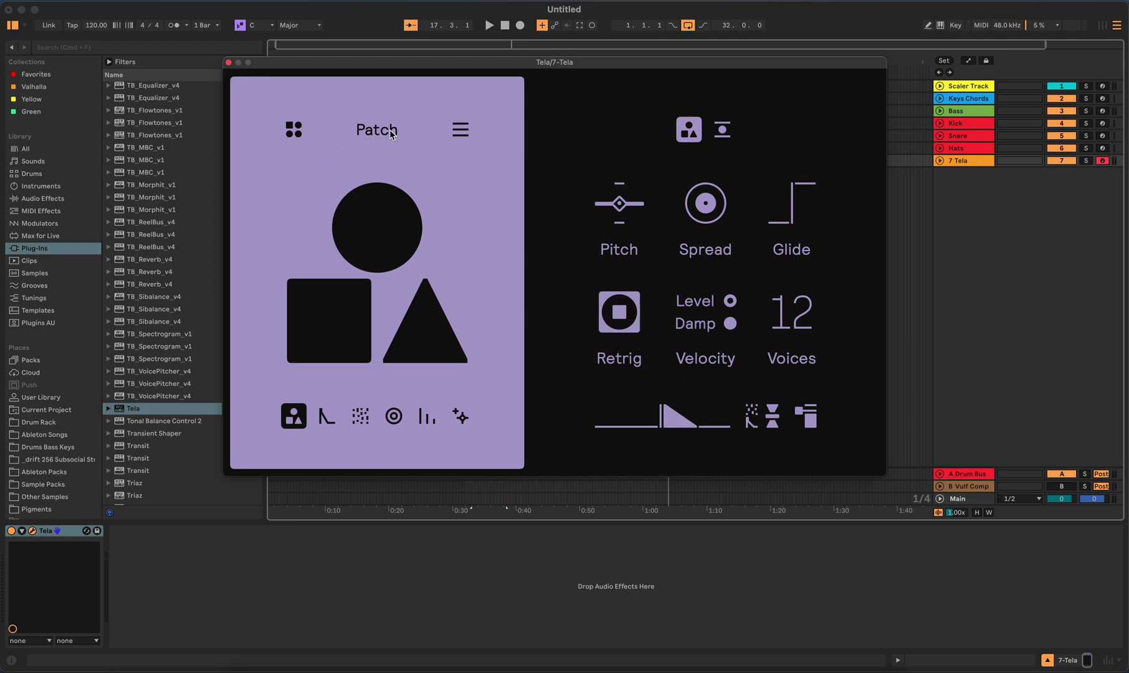
- Scroll the Fors factory presets down to 154, check the User list, then return to Fors
left_click(460, 129)
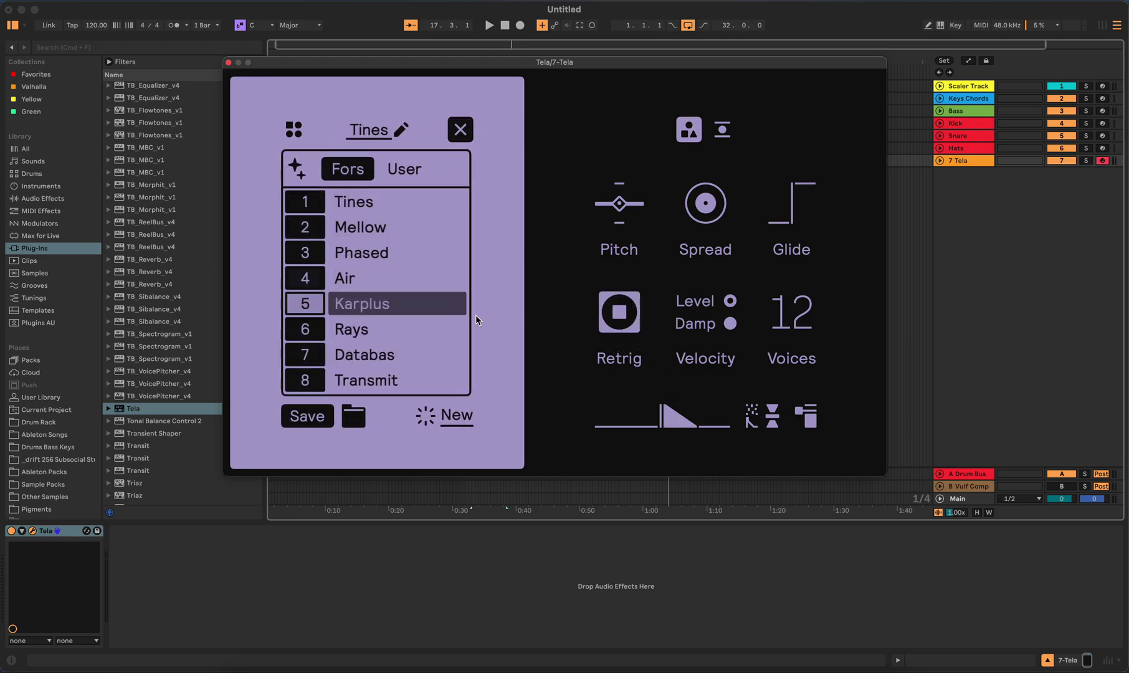
scroll(444, 294, "down", 12)
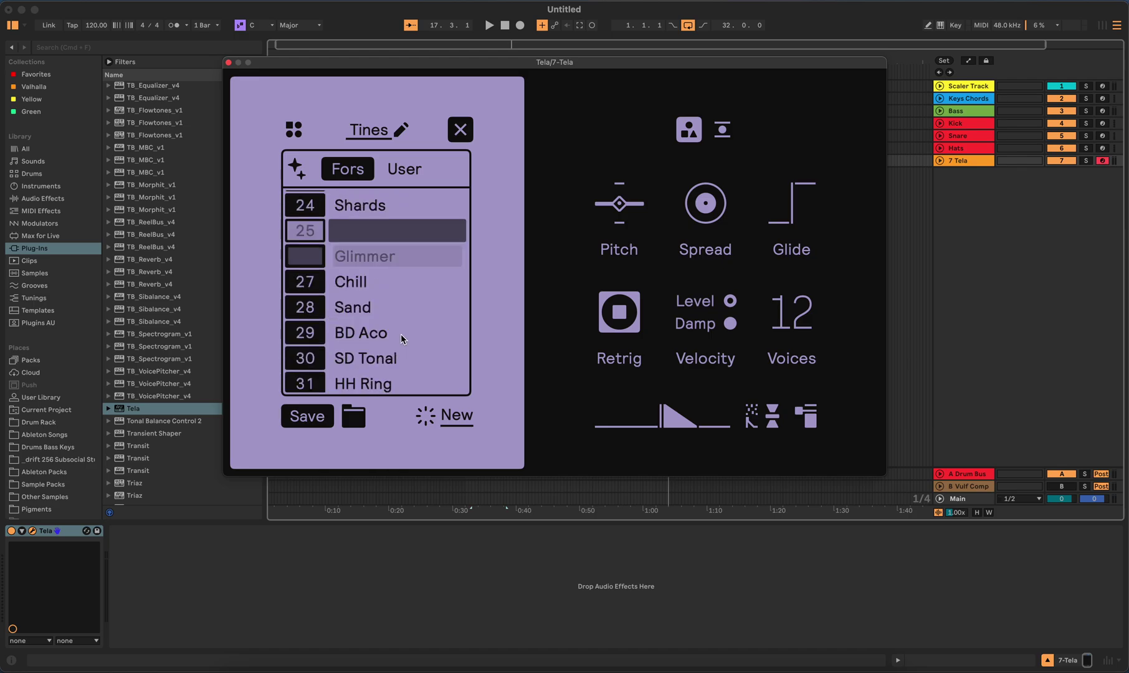
scroll(402, 336, "down", 20)
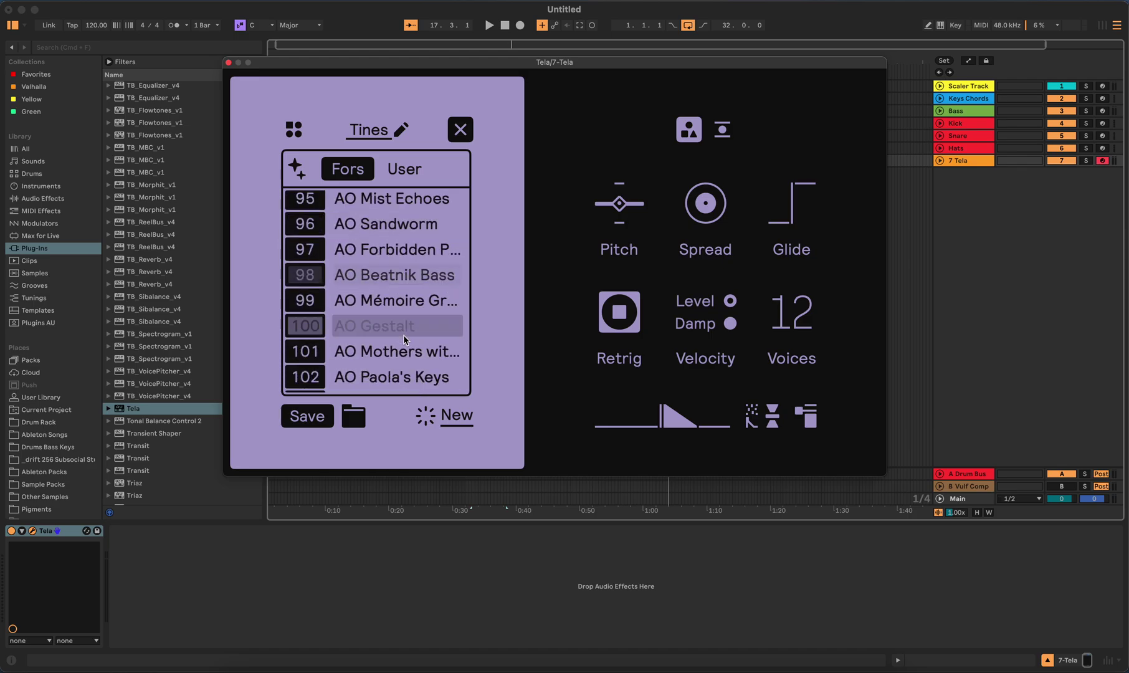
scroll(406, 335, "down", 13)
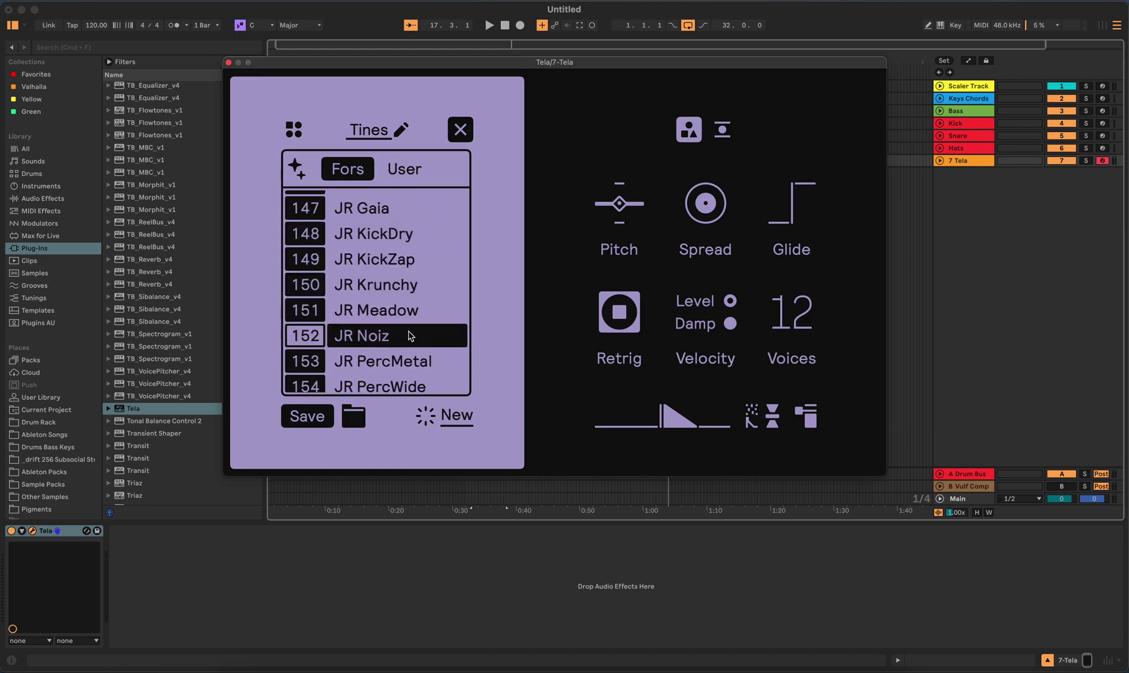
left_click(422, 172)
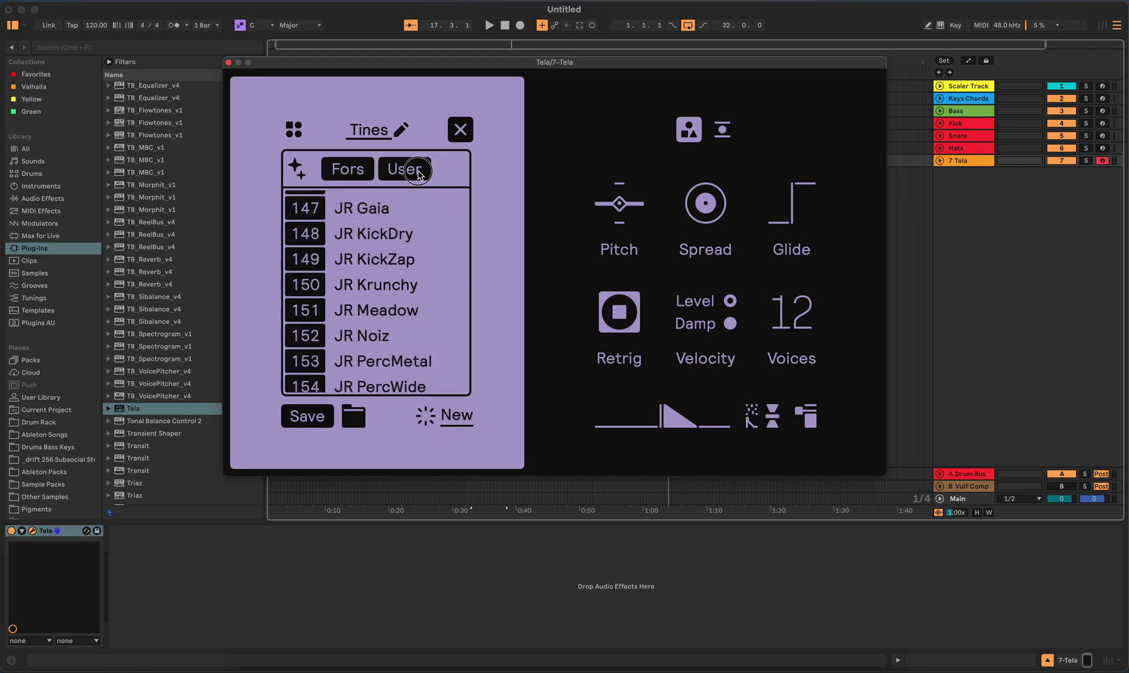
left_click(367, 170)
- Adjust the FG/BG HSB values, including foreground saturation 46, then restore the default Tela colours
left_click(294, 129)
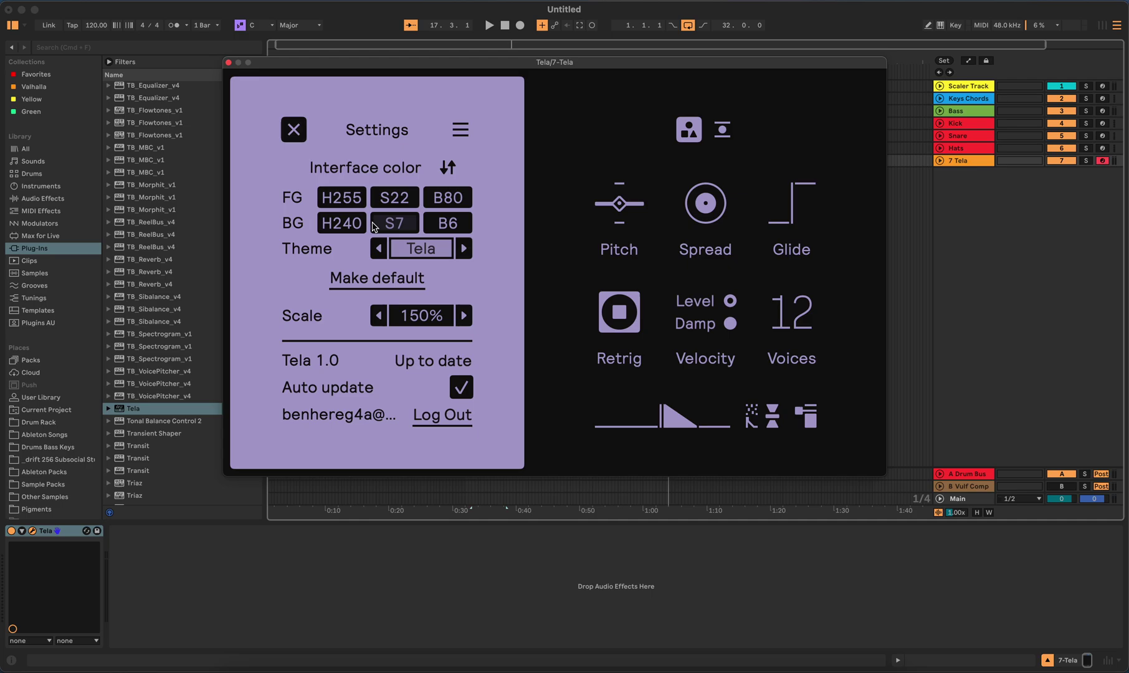
left_click(358, 194)
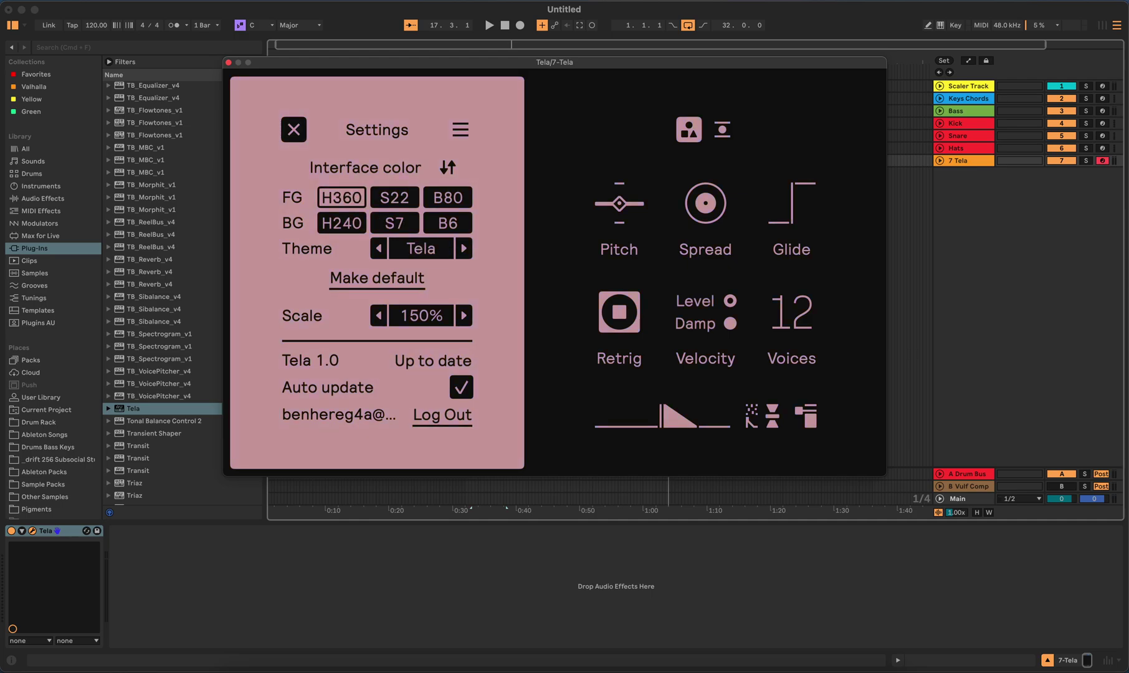
left_click_drag(358, 193, 447, 206)
left_click_drag(341, 224, 350, 224)
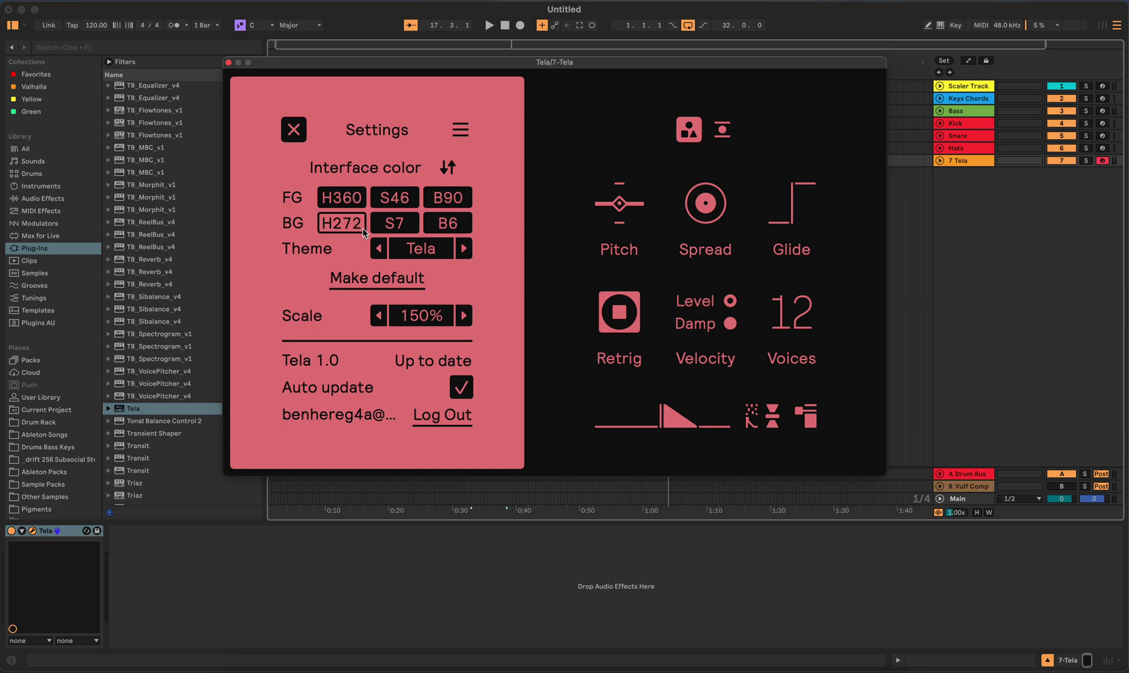
left_click(383, 229)
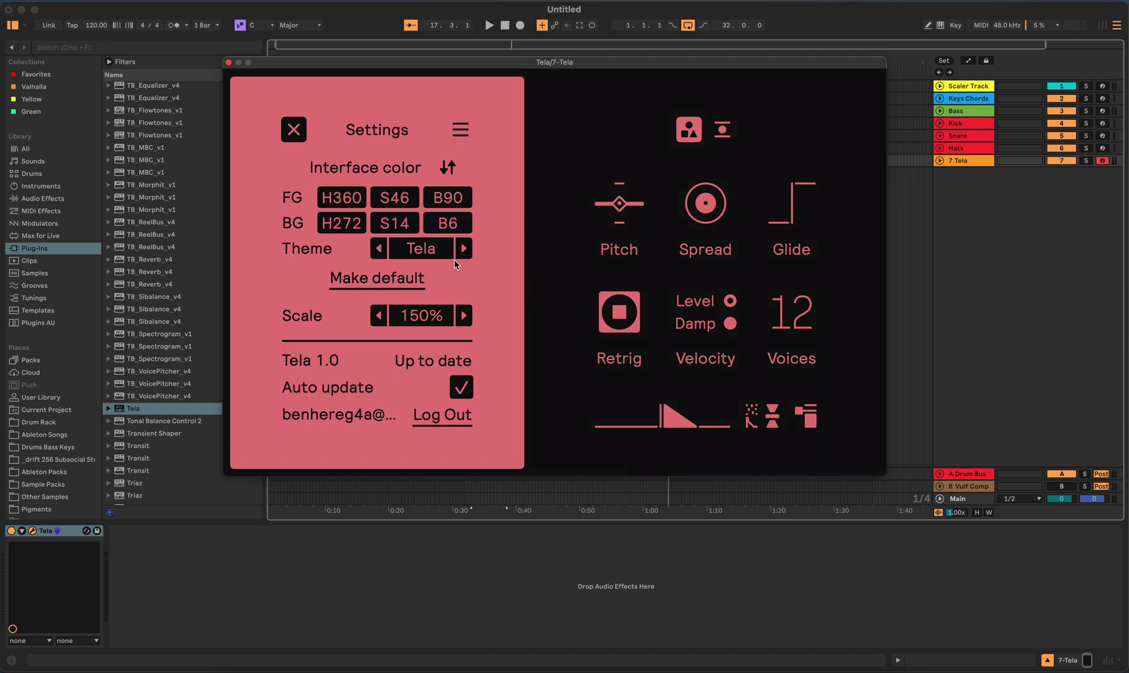
left_click(431, 257)
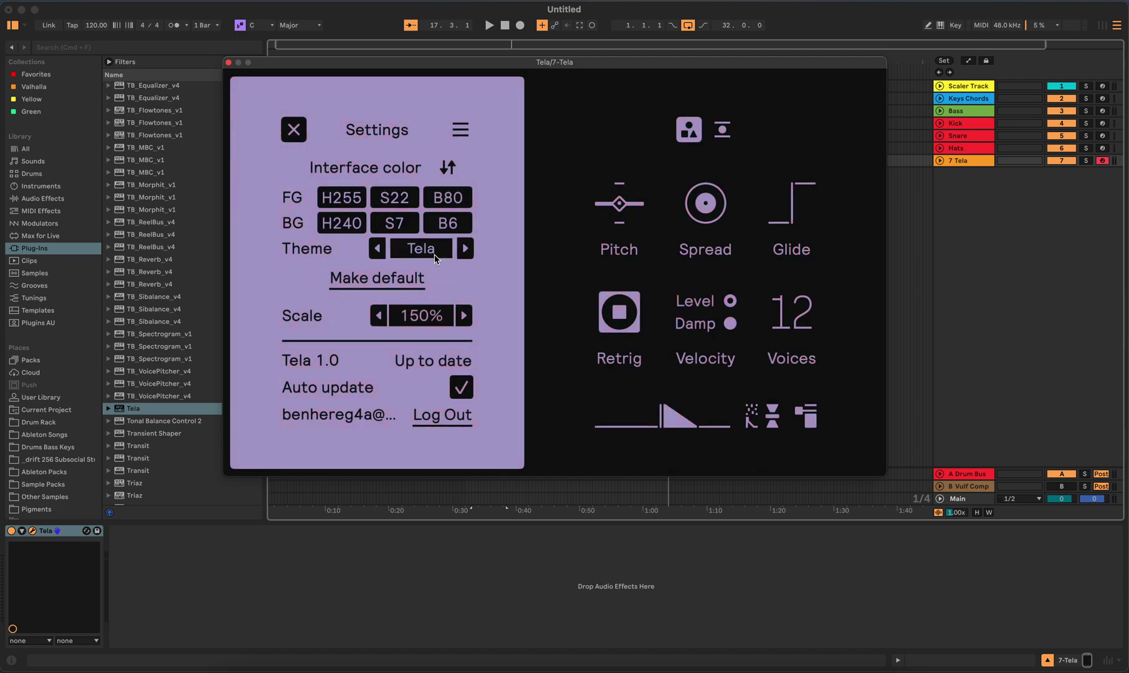
- Step the theme through Silver, Copper and Sand to Gold, warm the foreground hue to H38
left_click(463, 249)
left_click(463, 249)
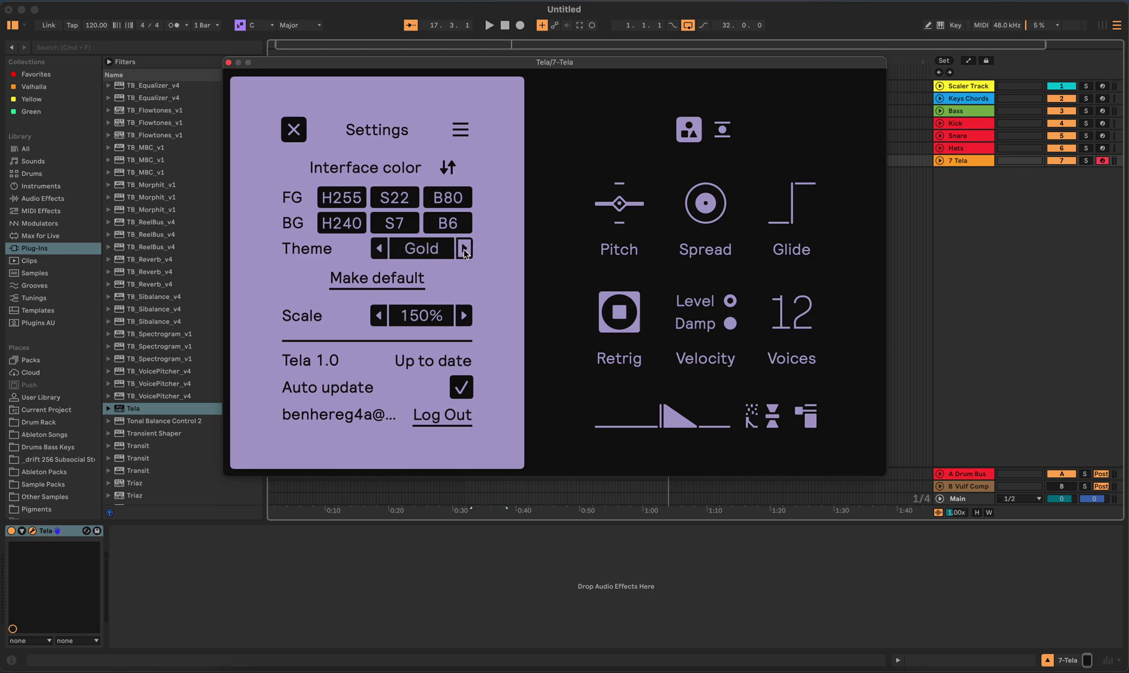
left_click(463, 248)
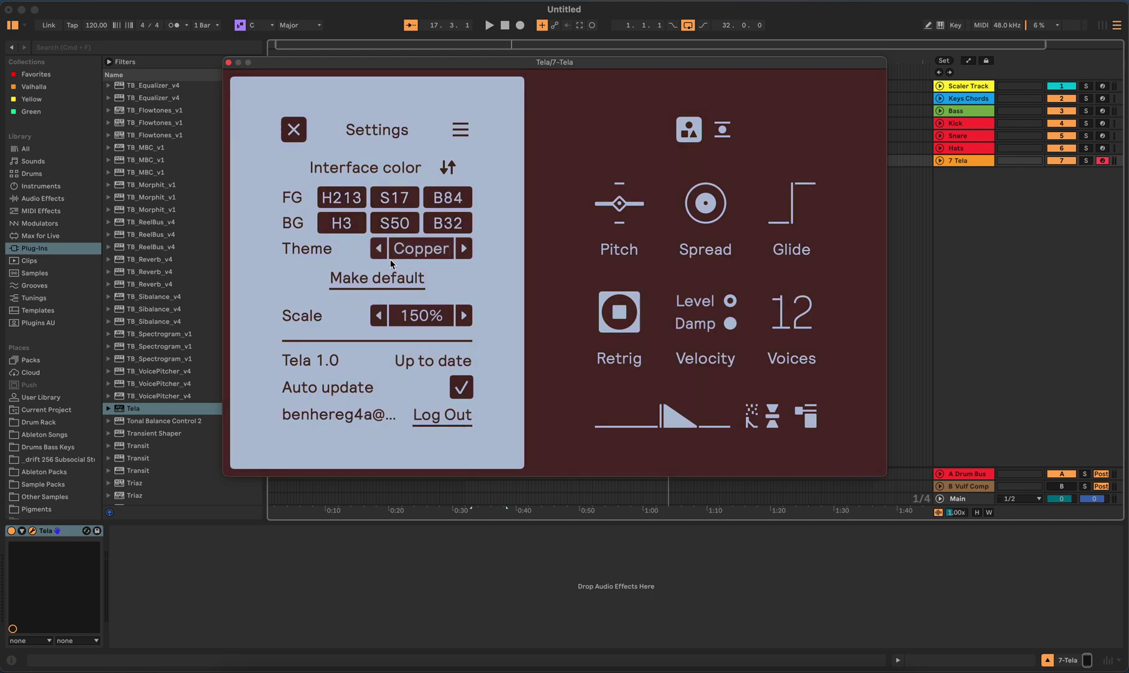
left_click(464, 249)
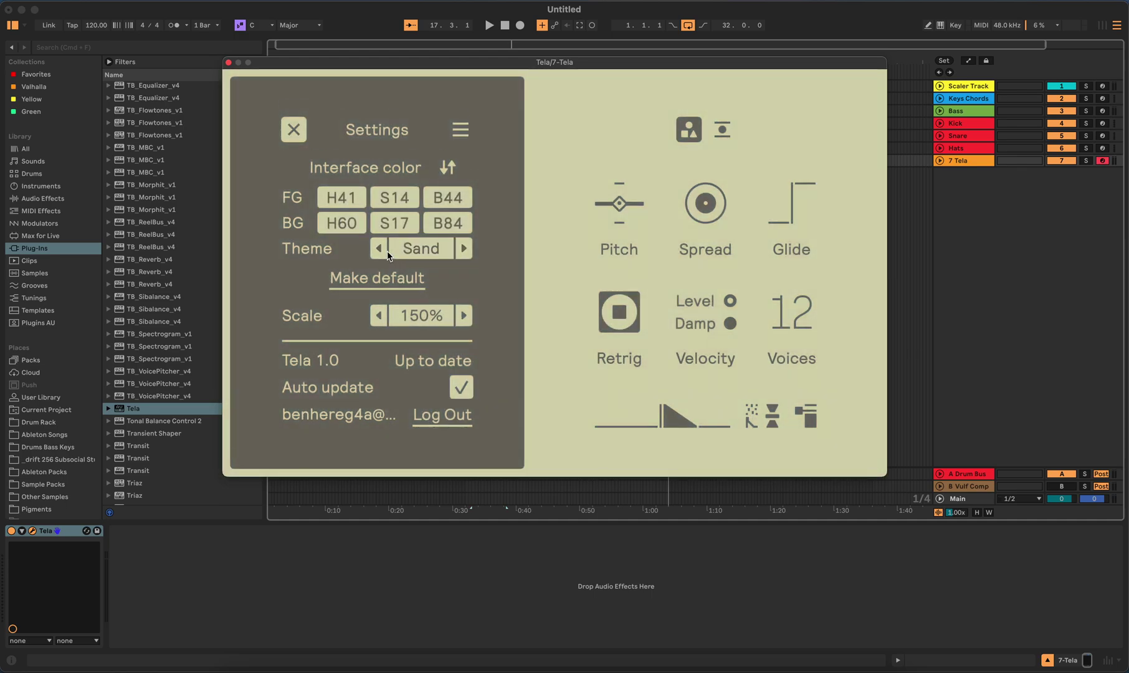
left_click(383, 251)
left_click(383, 251)
left_click(383, 251)
left_click(384, 252)
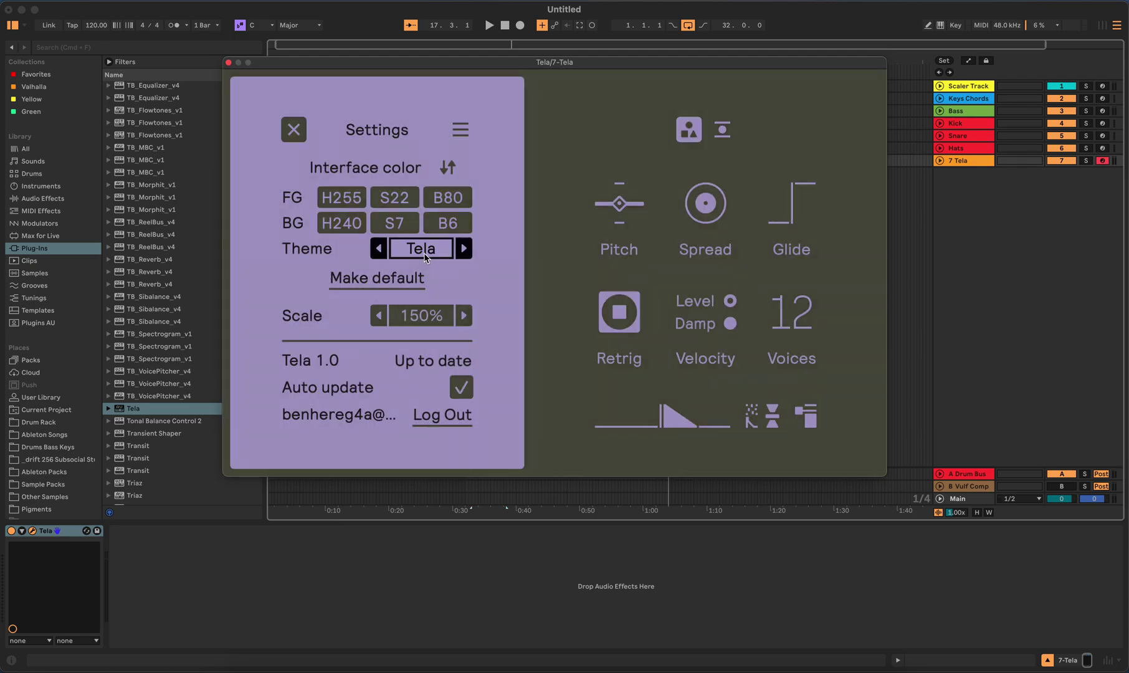
left_click(457, 250)
left_click(457, 249)
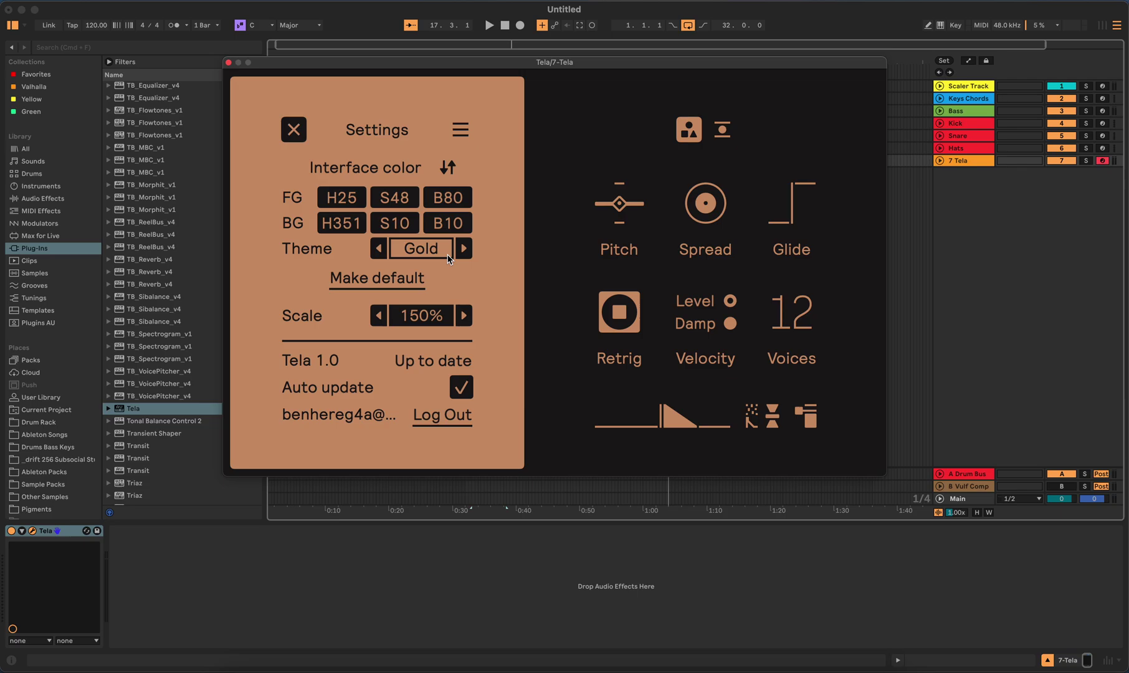
left_click_drag(342, 197, 341, 181)
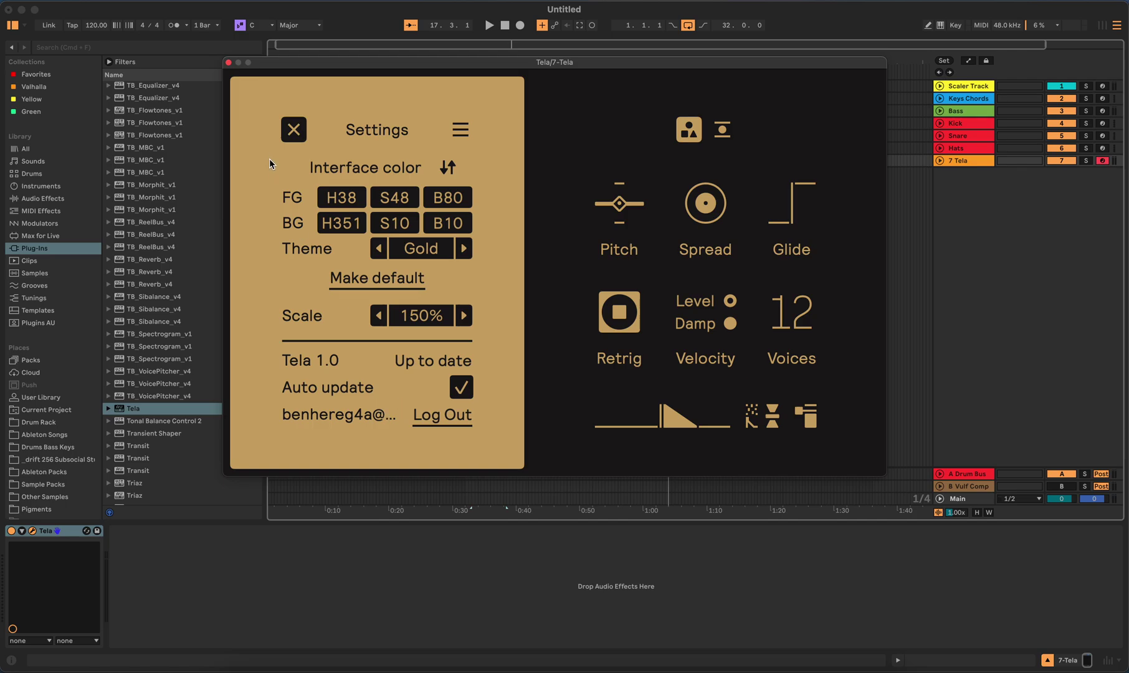
left_click(292, 132)
- Sweep Pitch back to 0 and adjust the Spread and Glide amounts on the Patch page
left_click(461, 140)
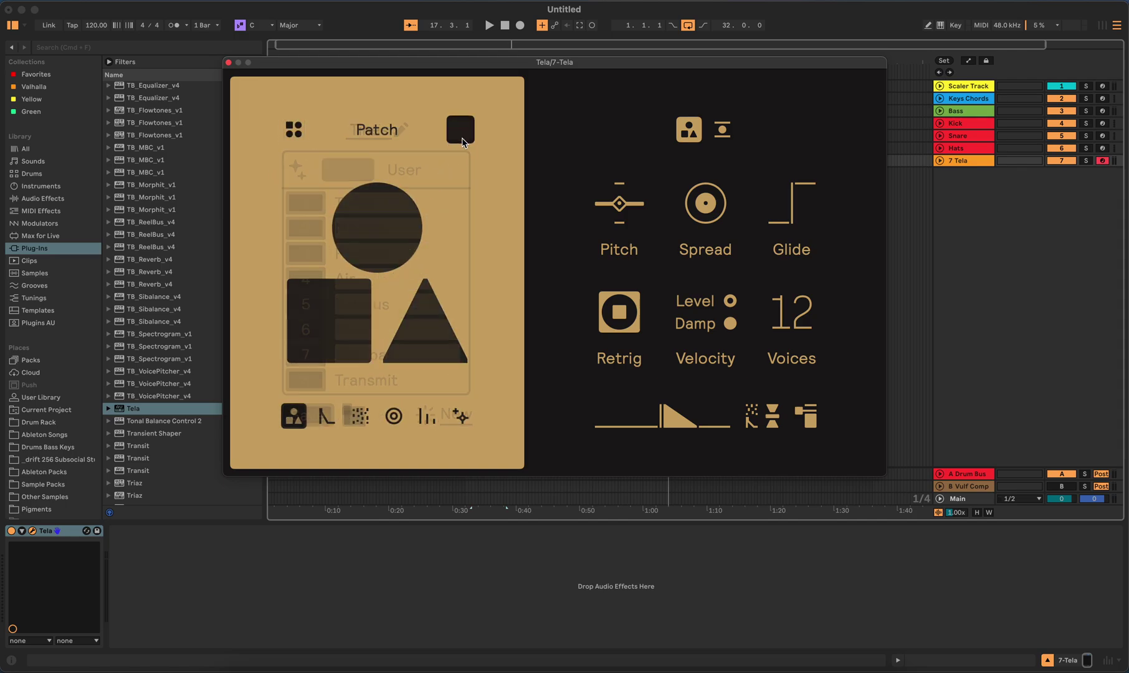
left_click(465, 140)
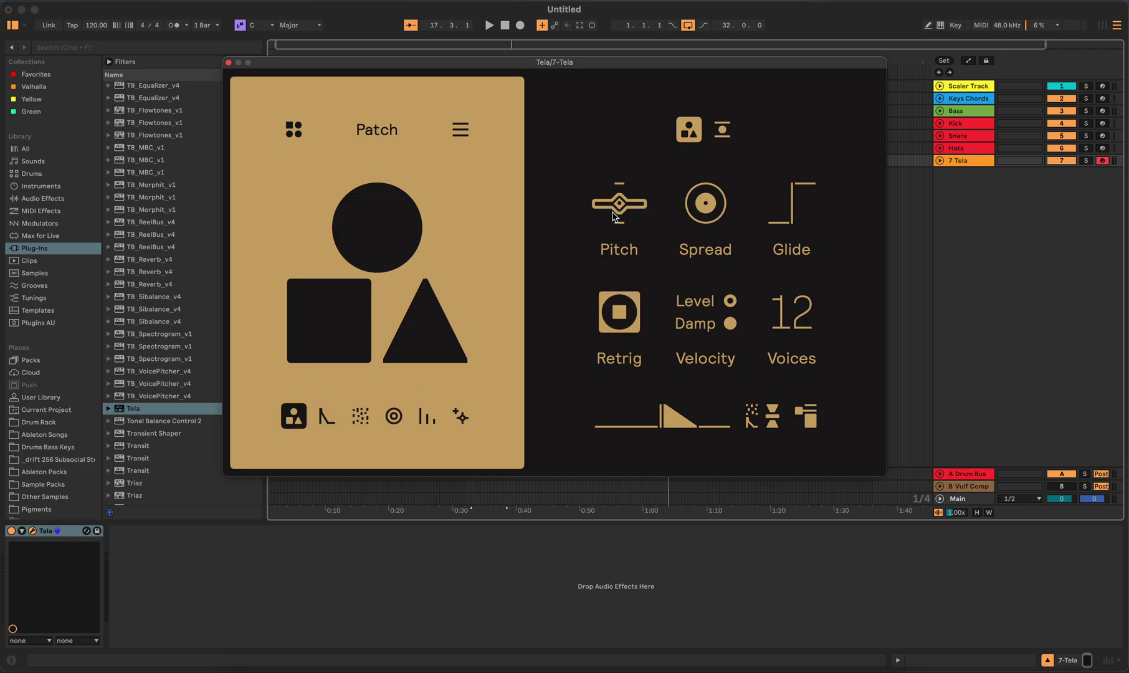
left_click_drag(619, 203, 619, 233)
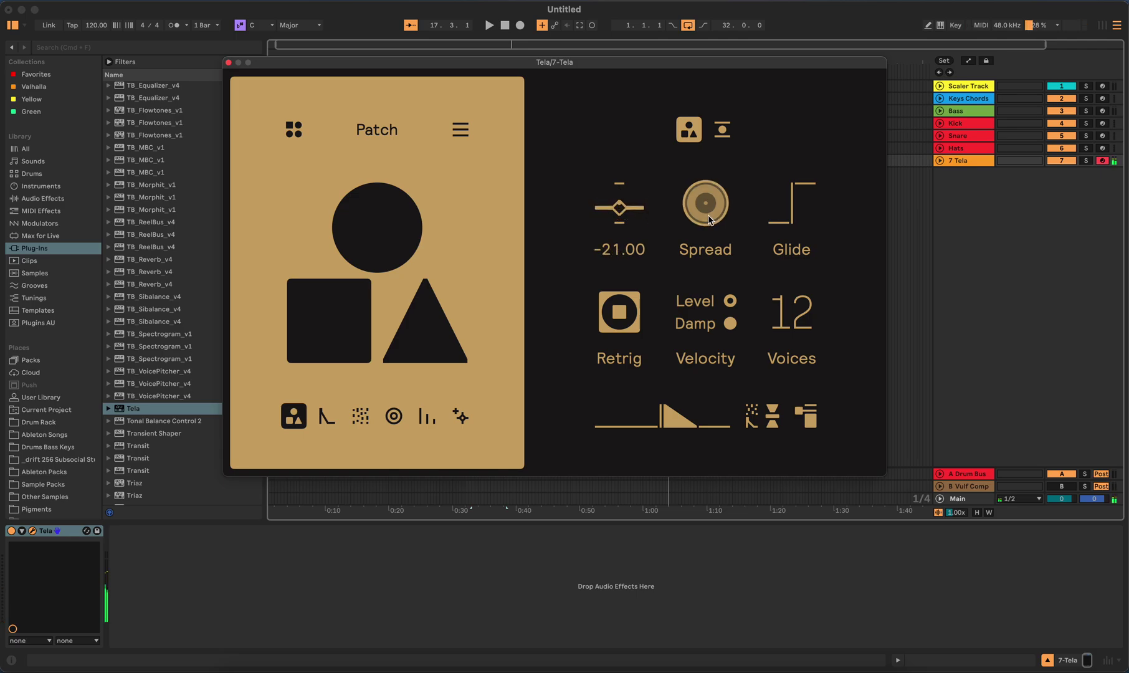
mouse_move(706, 203)
left_mouse_down()
mouse_move(705, 177)
mouse_move(705, 217)
left_mouse_up()
mouse_move(792, 203)
left_mouse_down()
mouse_move(792, 171)
mouse_move(792, 212)
left_mouse_up()
- Toggle Retrig, swap velocity between Level and Damp, raise Voices, and reshape the envelope curve
left_click(620, 308)
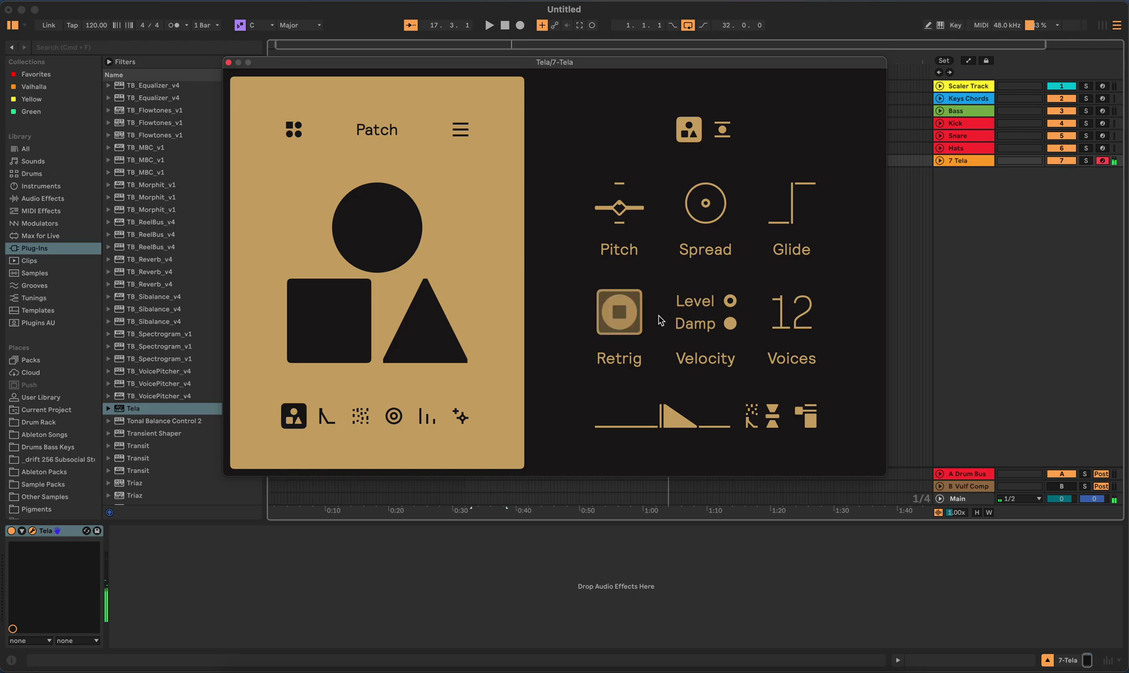
left_click(729, 326)
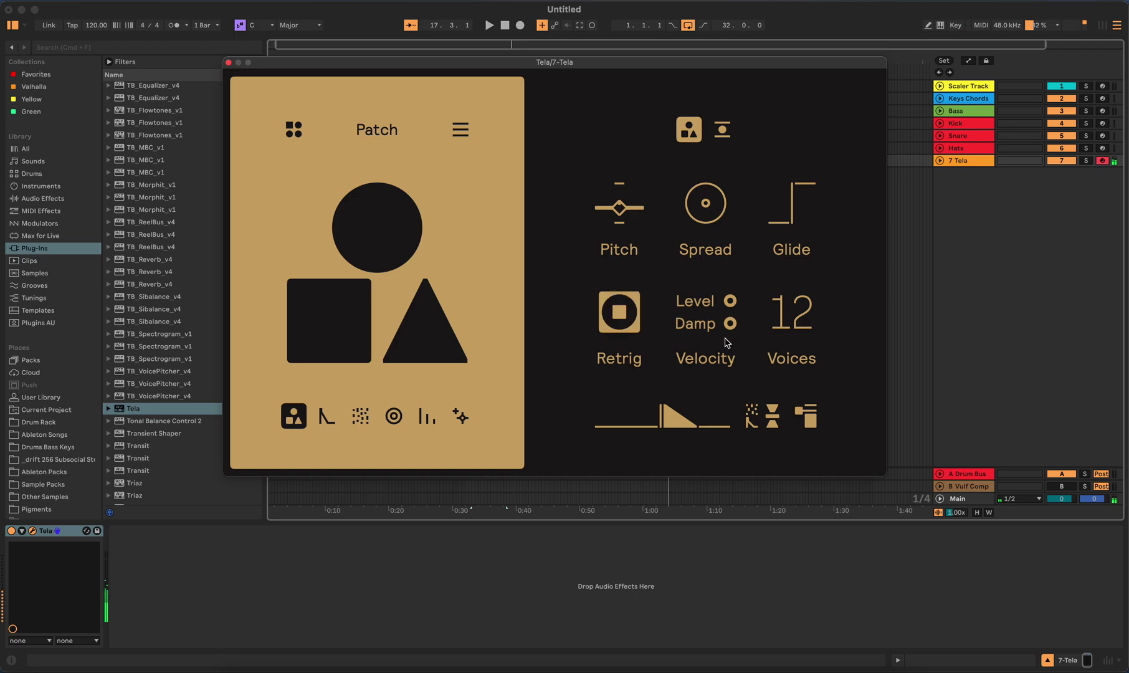
left_click(729, 301)
left_click(730, 324)
left_click(729, 301)
left_click_drag(787, 335, 792, 308)
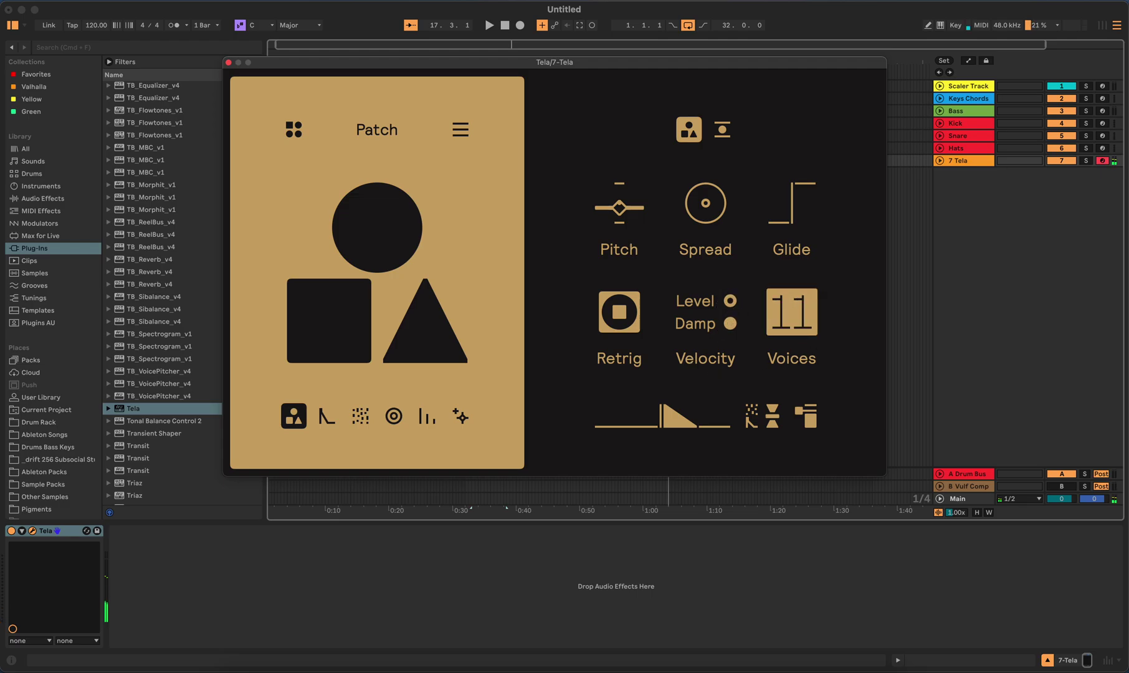
left_click_drag(754, 413, 754, 397)
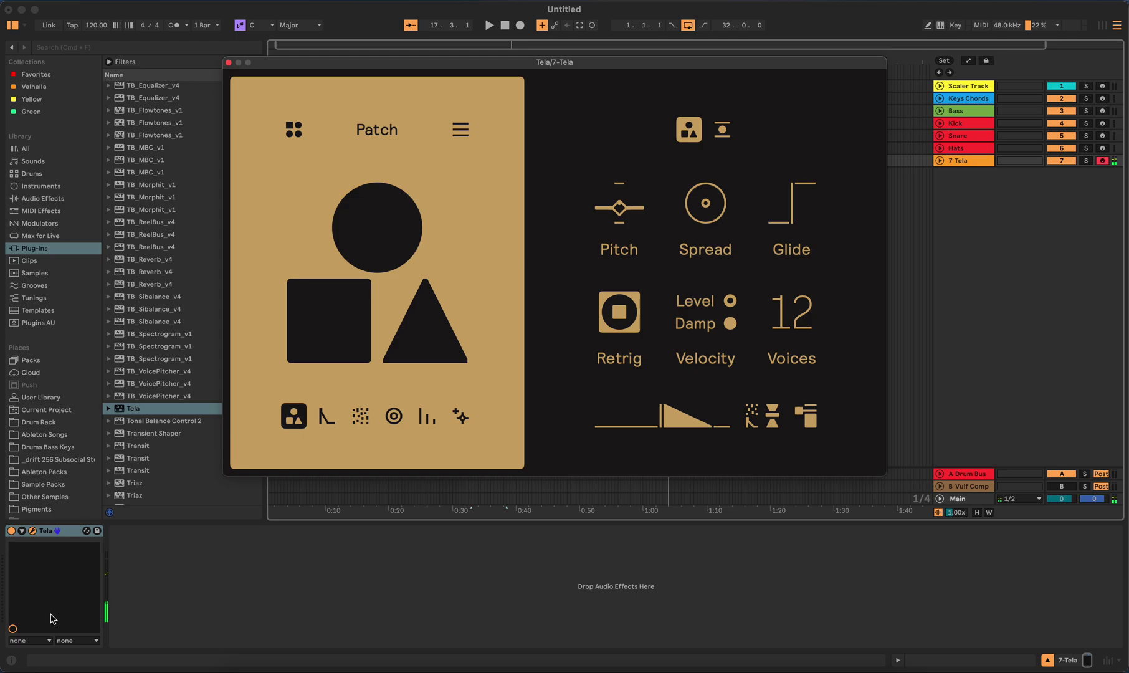
- Show and then hide Ableton's Info View panel, returning focus to Tela
left_click(11, 660)
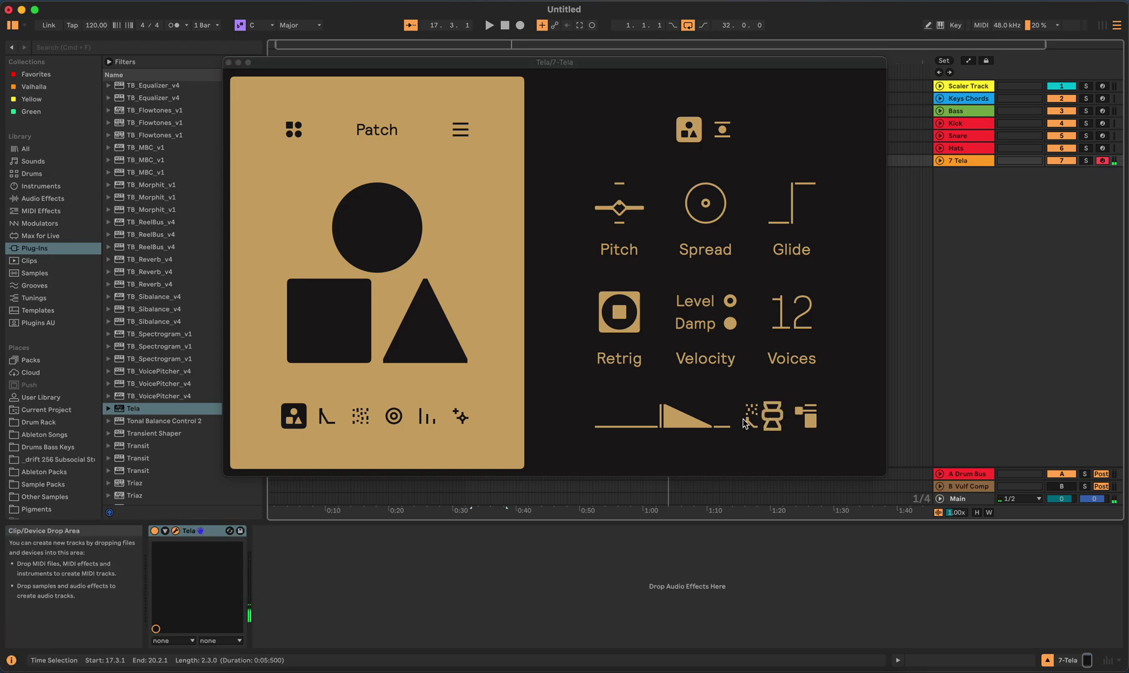
left_click(773, 417)
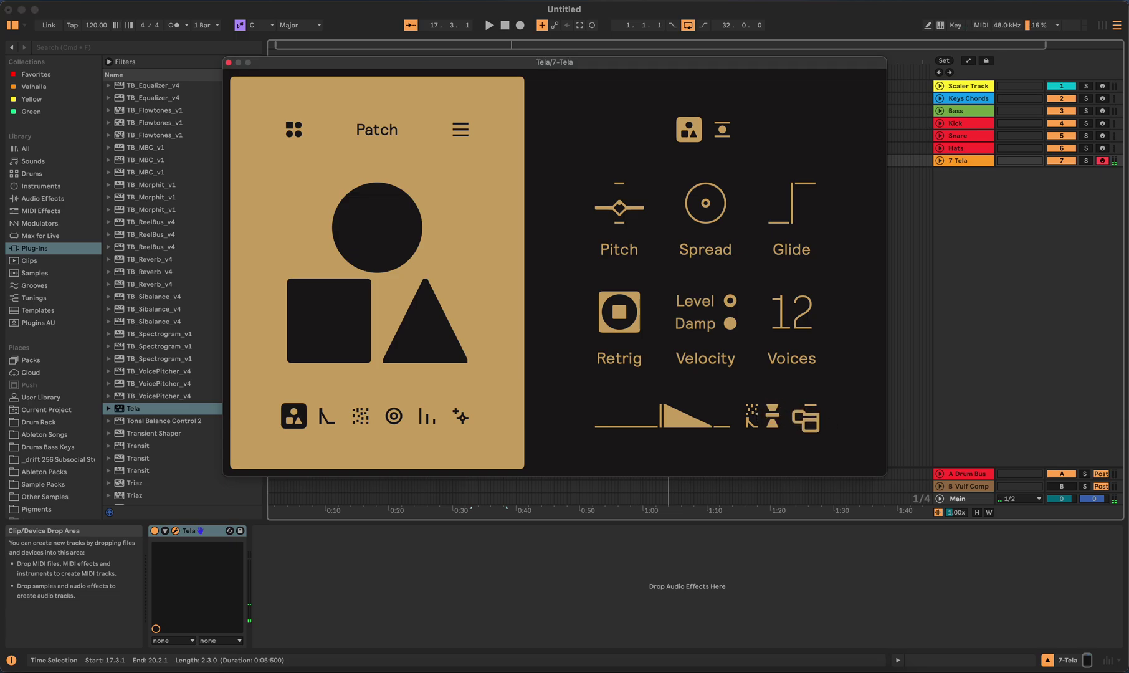
left_click(9, 662)
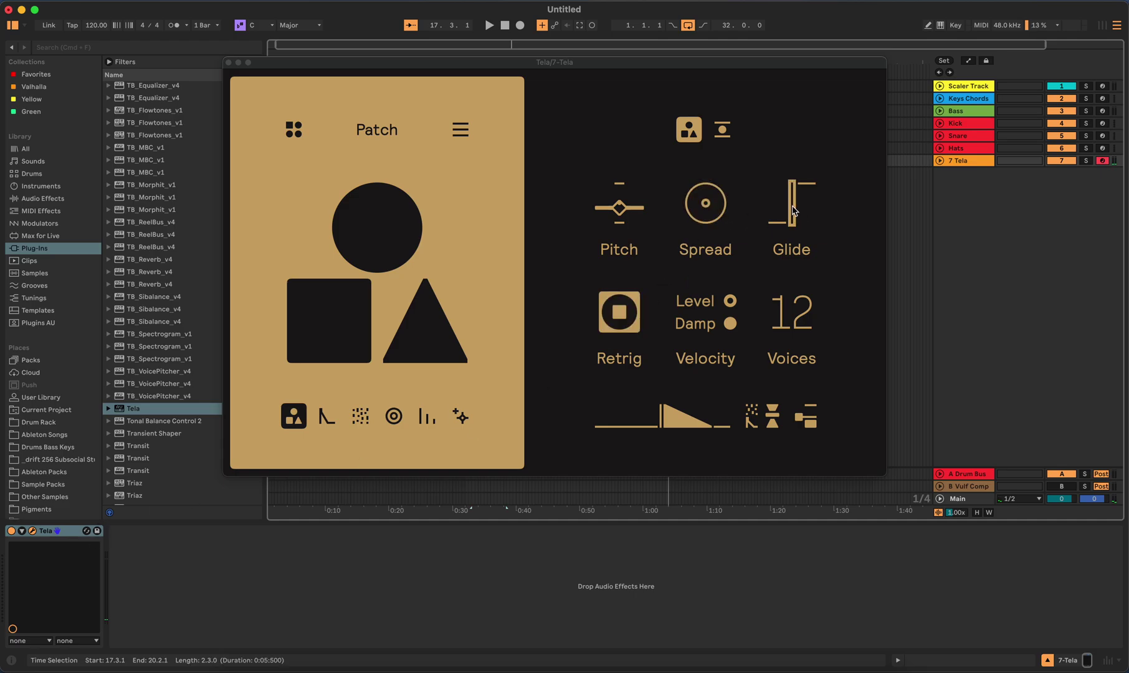
left_click(716, 144)
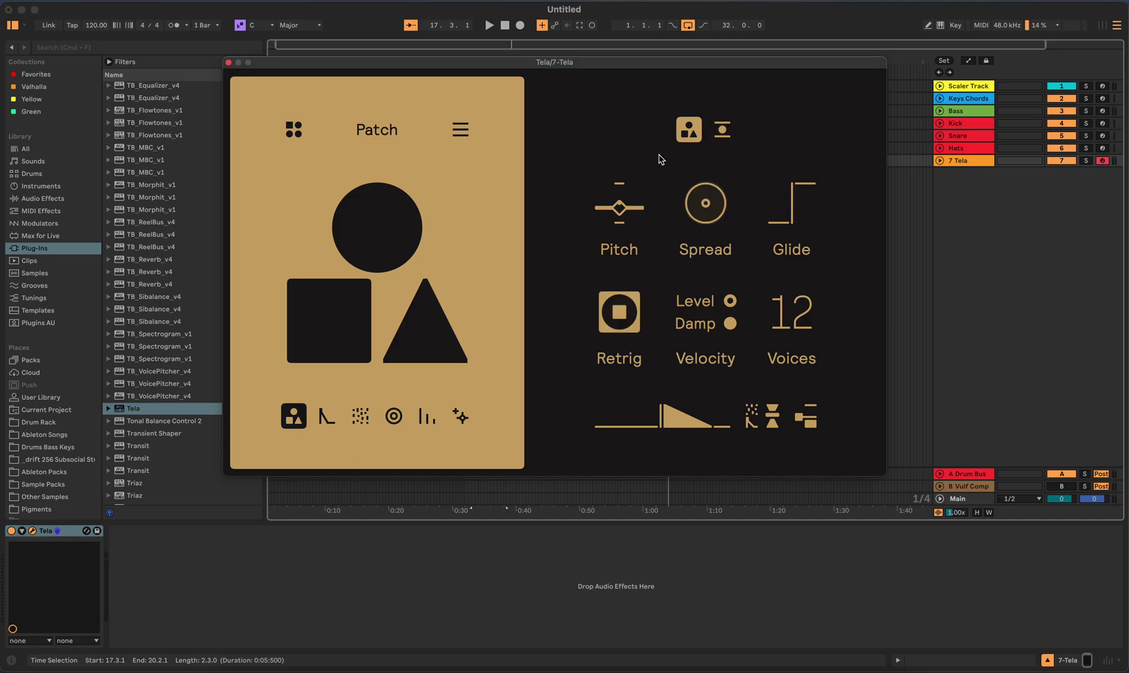
- On the Patch modulation page, set the Twist, Rate and Depth amounts
left_click(721, 131)
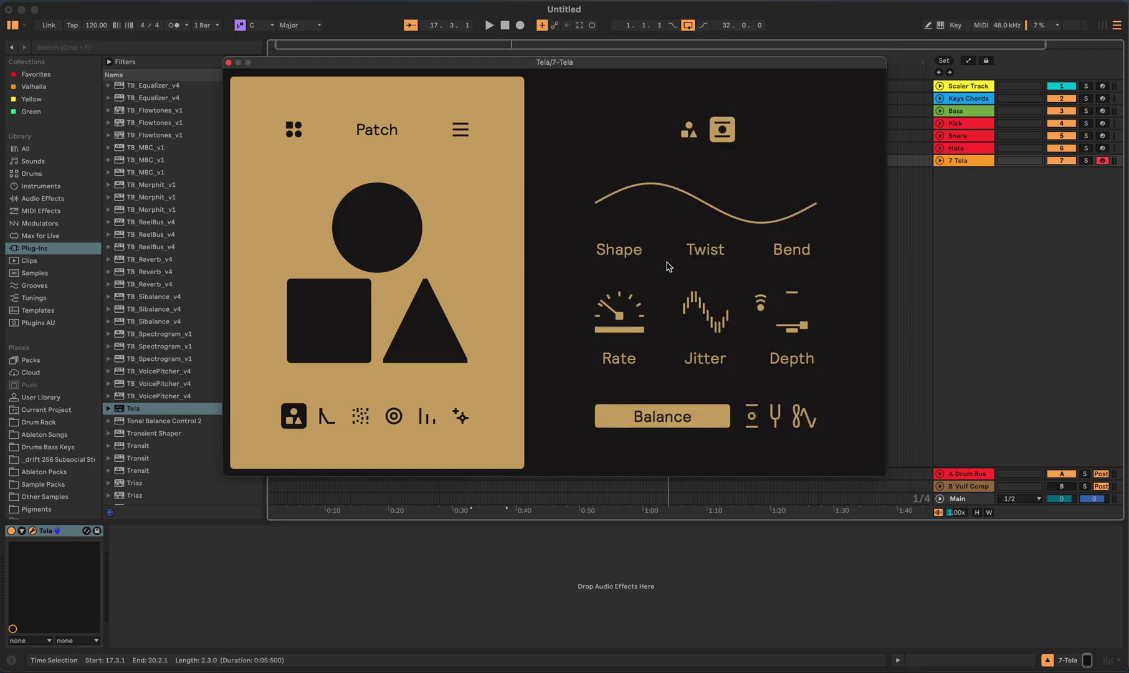
left_click_drag(705, 202, 707, 267)
left_click_drag(619, 311, 618, 271)
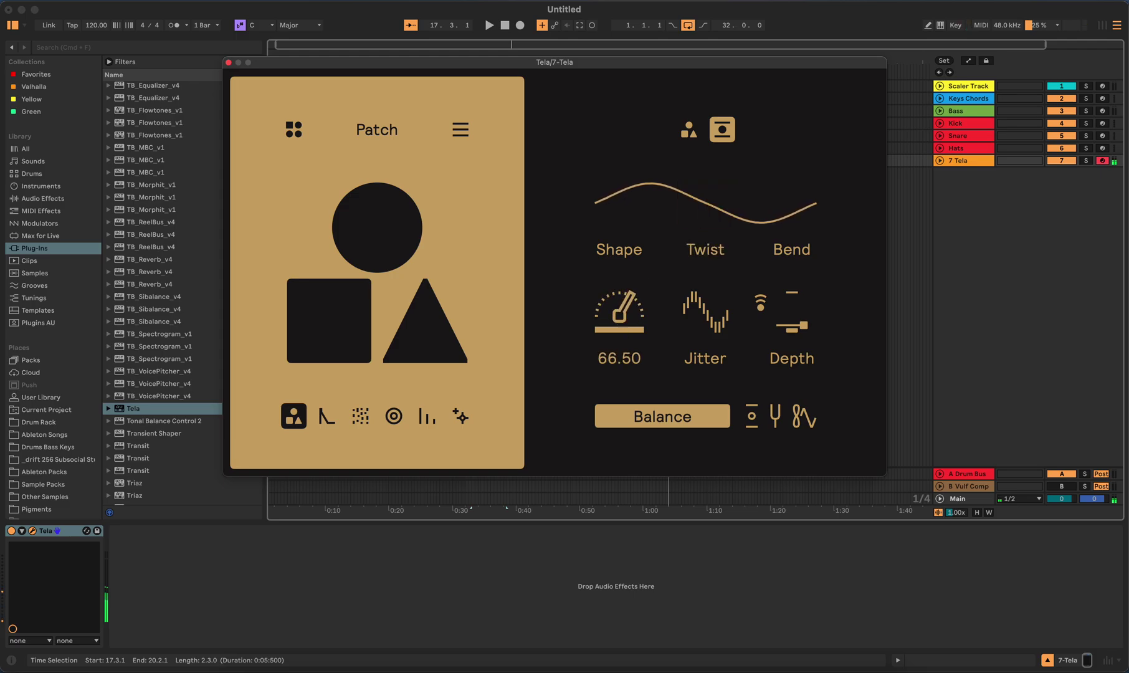
left_click_drag(792, 312, 791, 286)
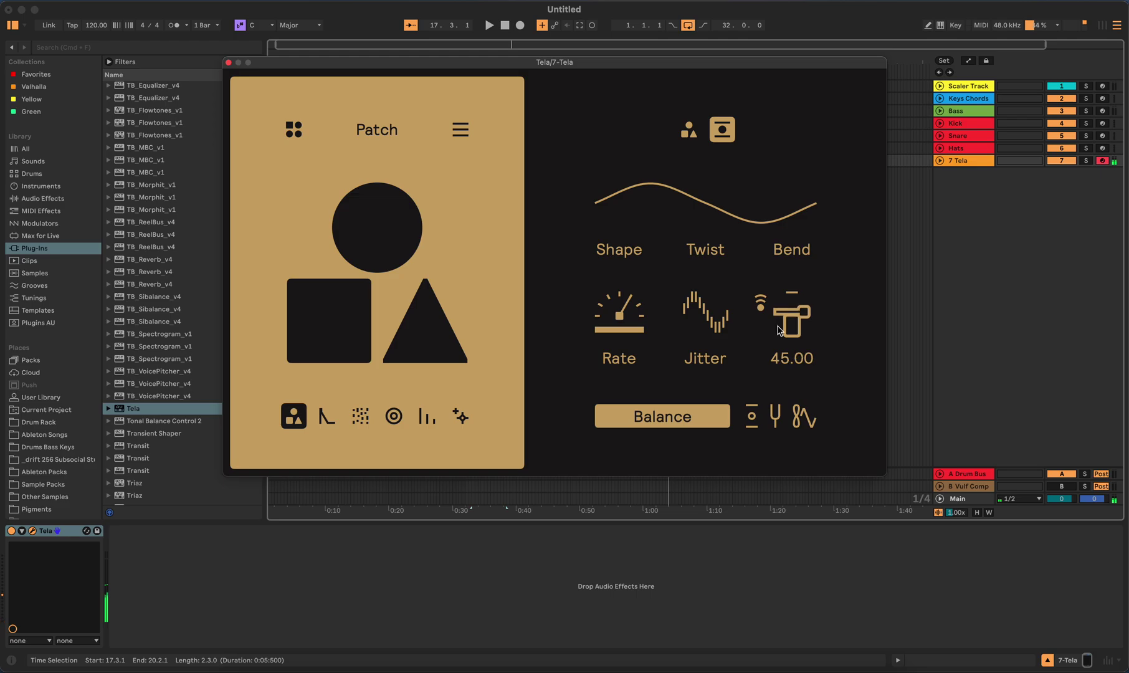
- Browse the destination list, switch between modulation modes, and toggle the option beside the destination
left_click(714, 425)
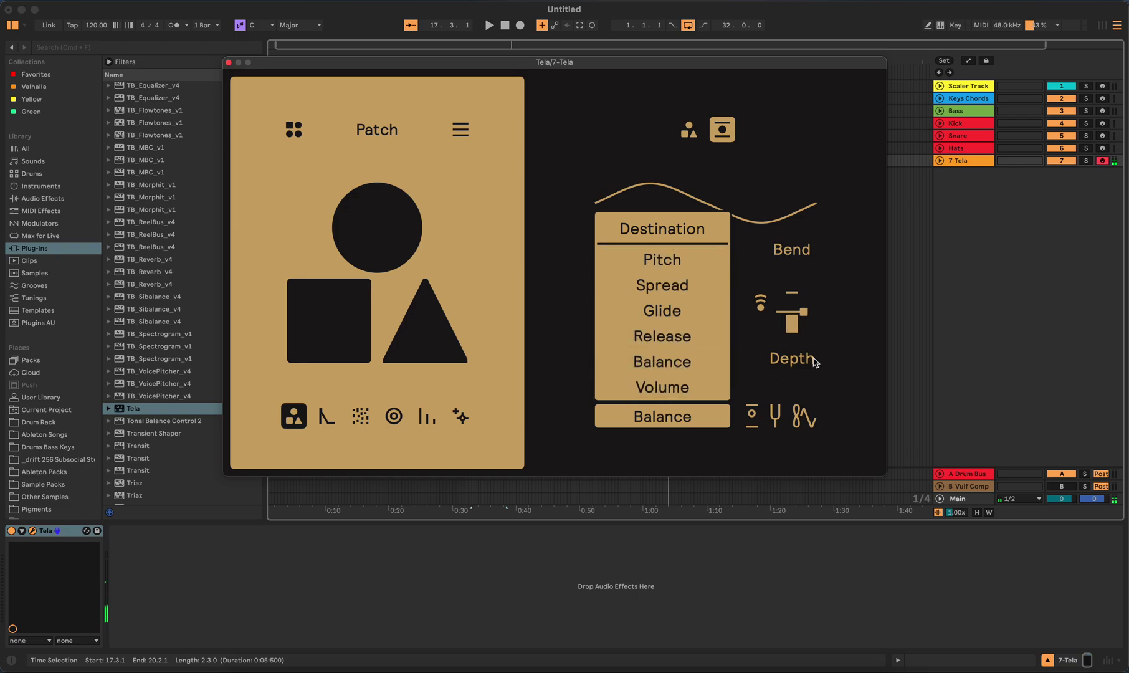
left_click(835, 371)
left_click(804, 412)
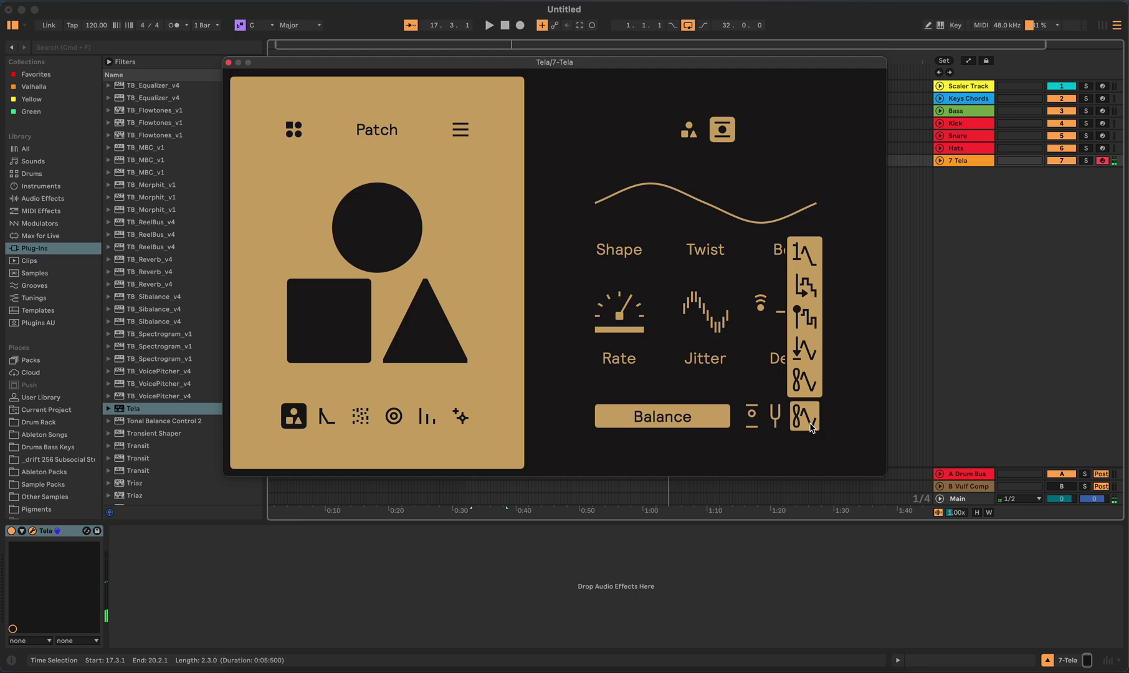
left_click(813, 298)
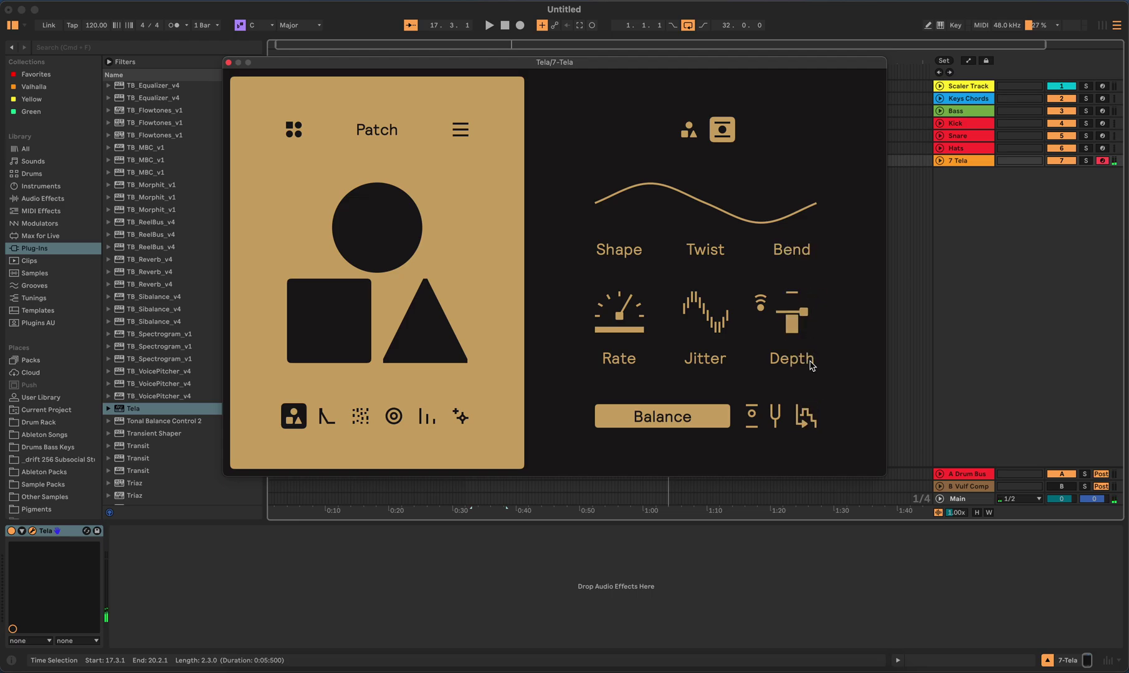
left_click(805, 421)
left_click(805, 382)
left_click(775, 416)
left_click(750, 419)
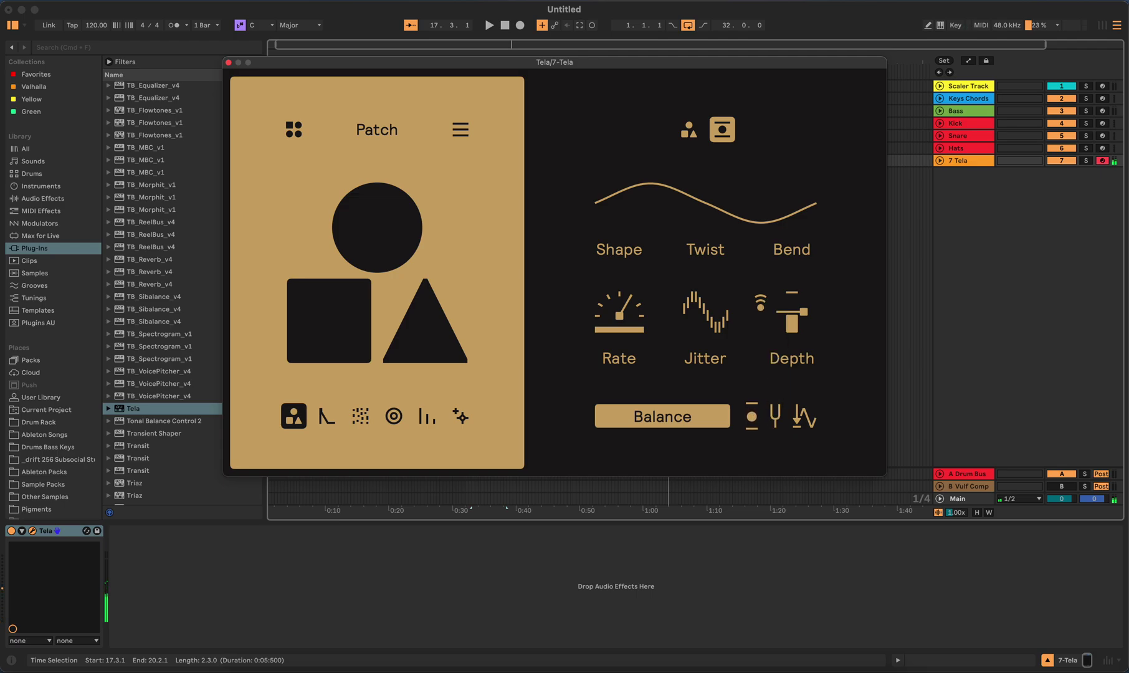
- Try Pitch and Spread as destinations, settle on Balance, and turn the adjacent option off
left_click(673, 415)
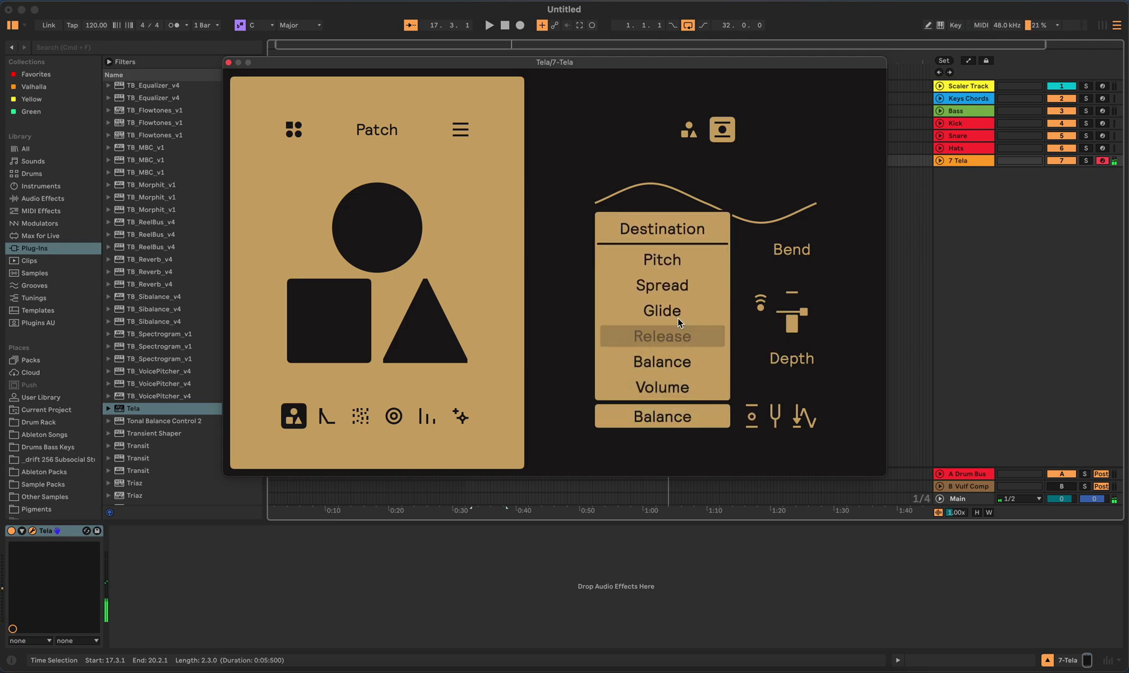
left_click(673, 259)
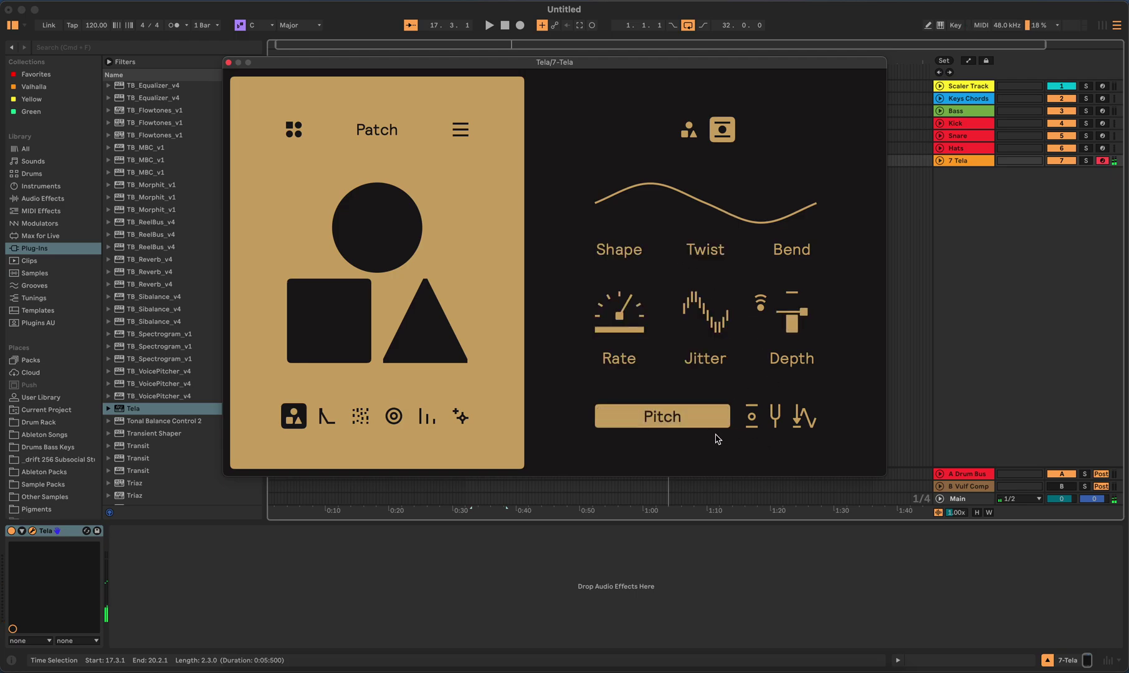
left_click(686, 418)
left_click(670, 287)
left_click(685, 416)
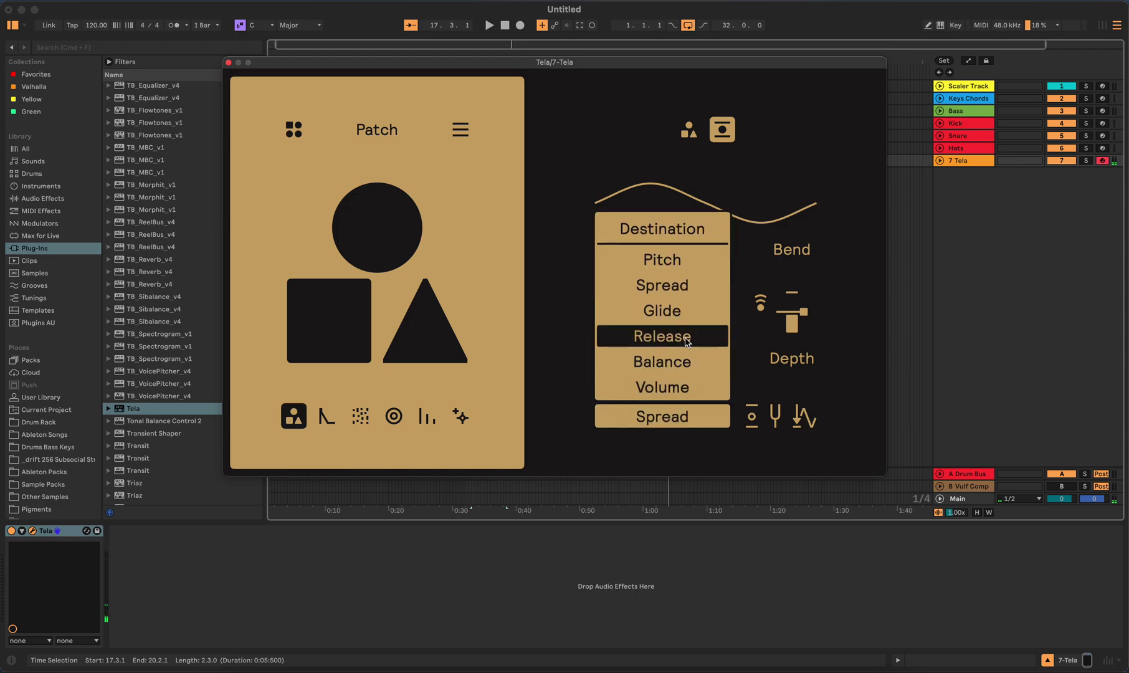
left_click(681, 372)
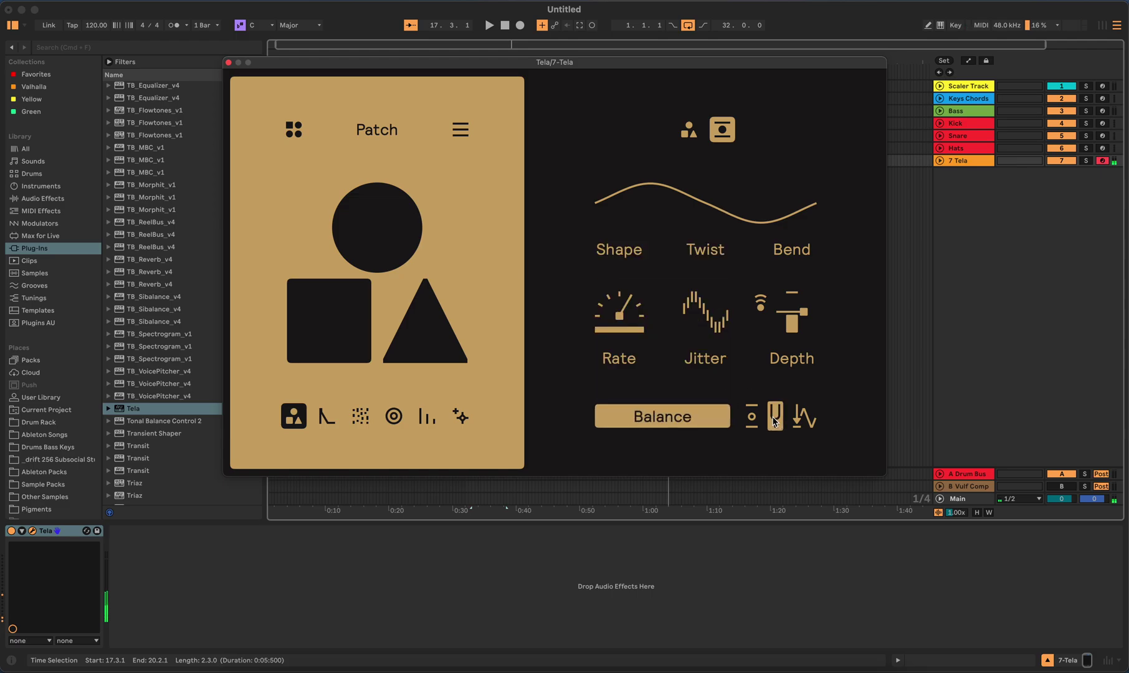
left_click(752, 416)
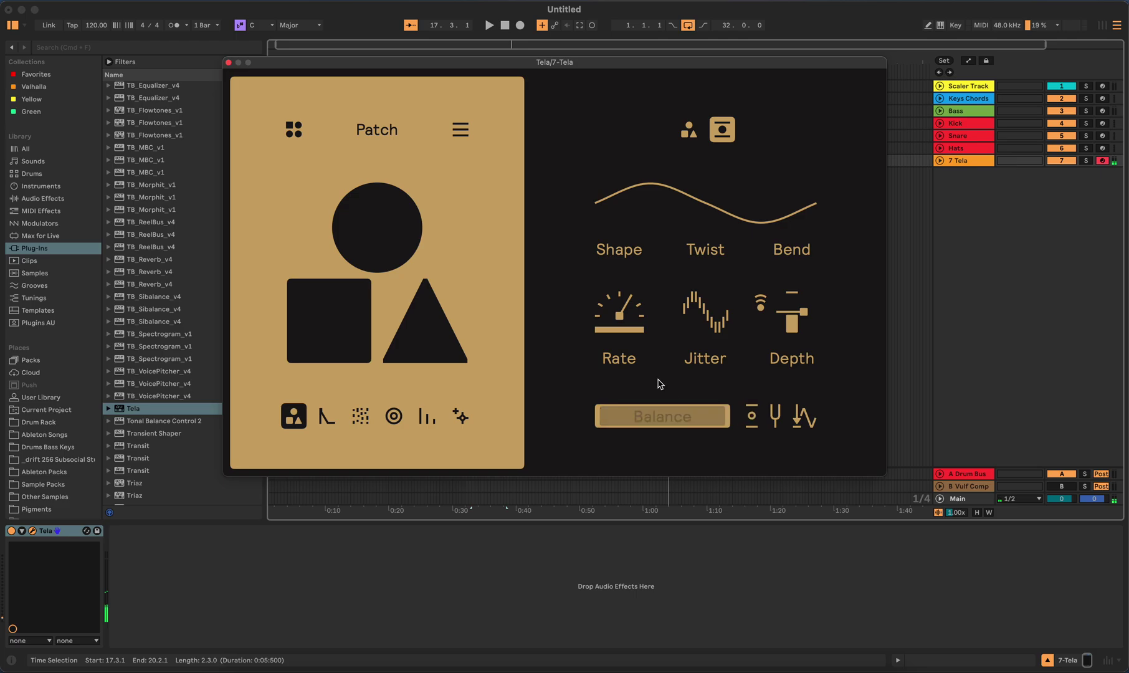
- In Impulse, raise Blur, lower Tone, set Speed to 1/8t, enable Repeat, and flatten Curve to 0.00
left_click(327, 418)
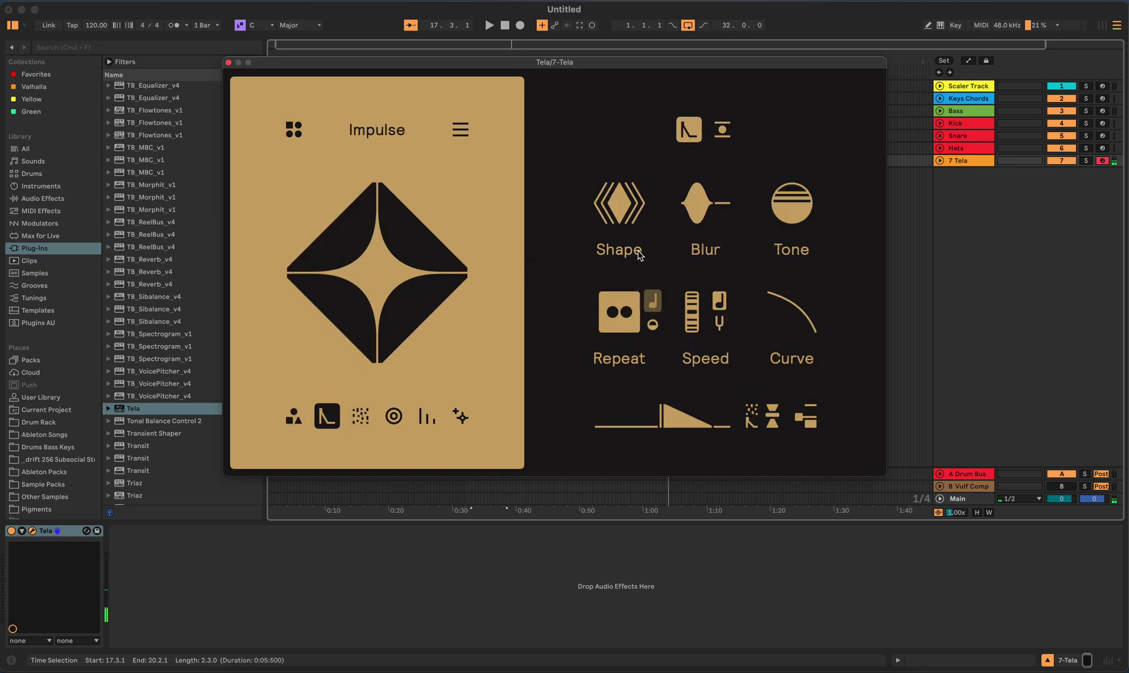
left_click(722, 130)
left_click(688, 129)
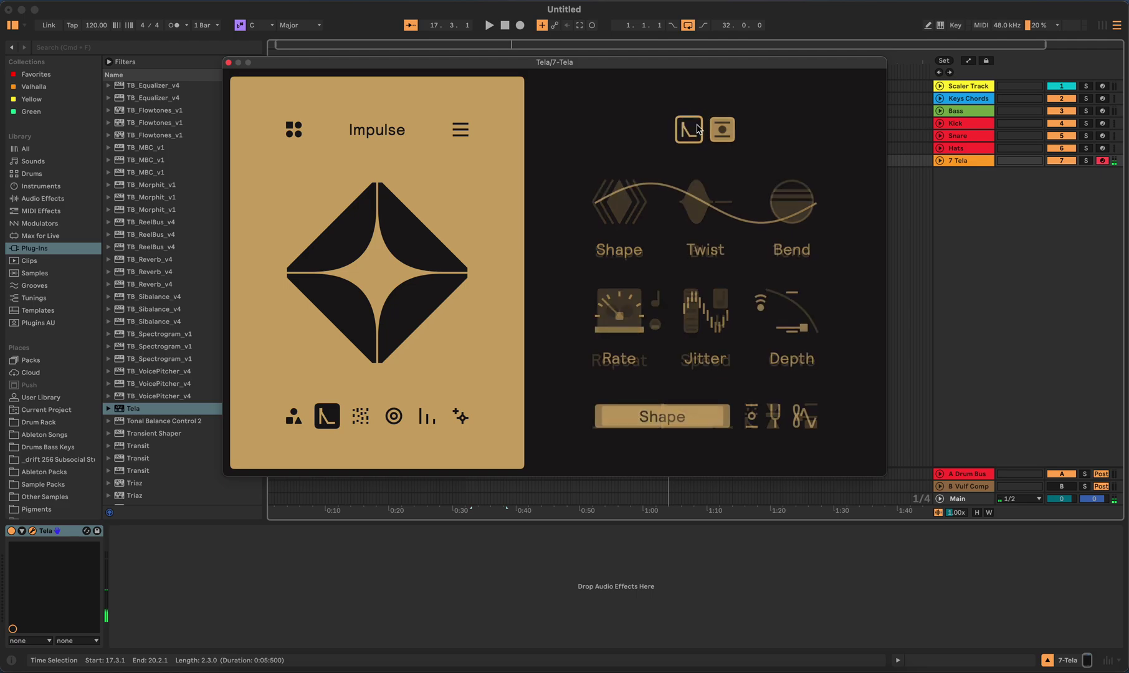
mouse_move(682, 210)
left_mouse_down()
mouse_move(681, 172)
mouse_move(681, 217)
mouse_move(682, 189)
left_mouse_up()
left_click_drag(791, 202, 791, 227)
left_click_drag(705, 311, 705, 294)
mouse_move(621, 326)
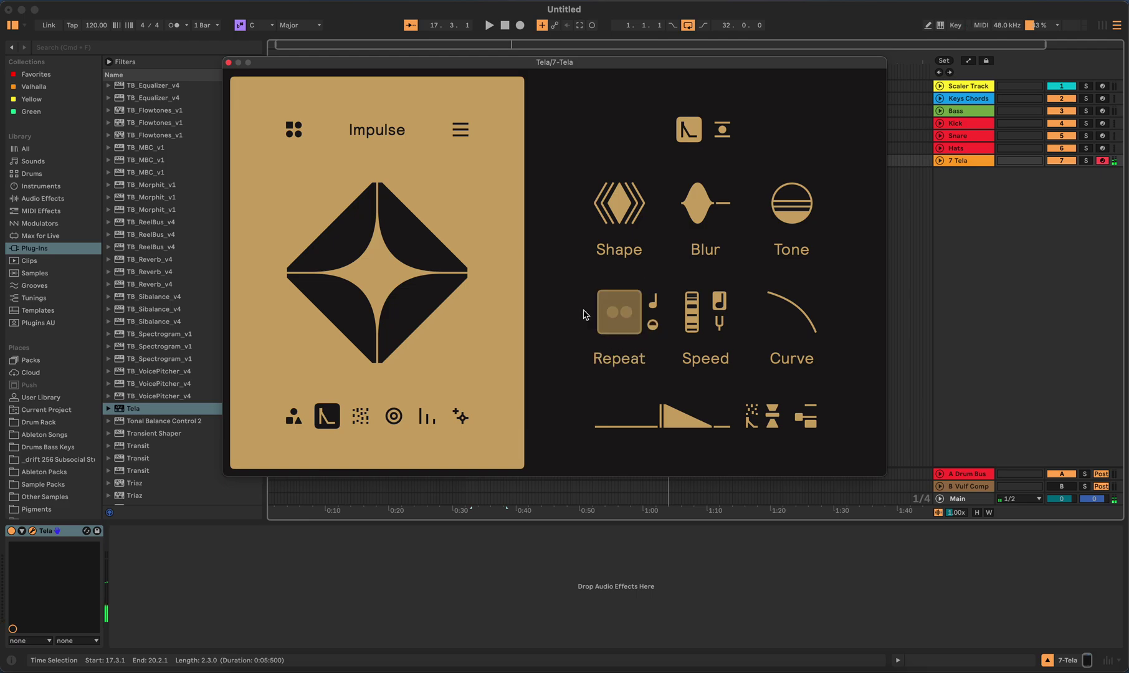
left_click(618, 312)
mouse_move(801, 304)
left_mouse_down()
mouse_move(802, 395)
mouse_move(801, 320)
left_mouse_up()
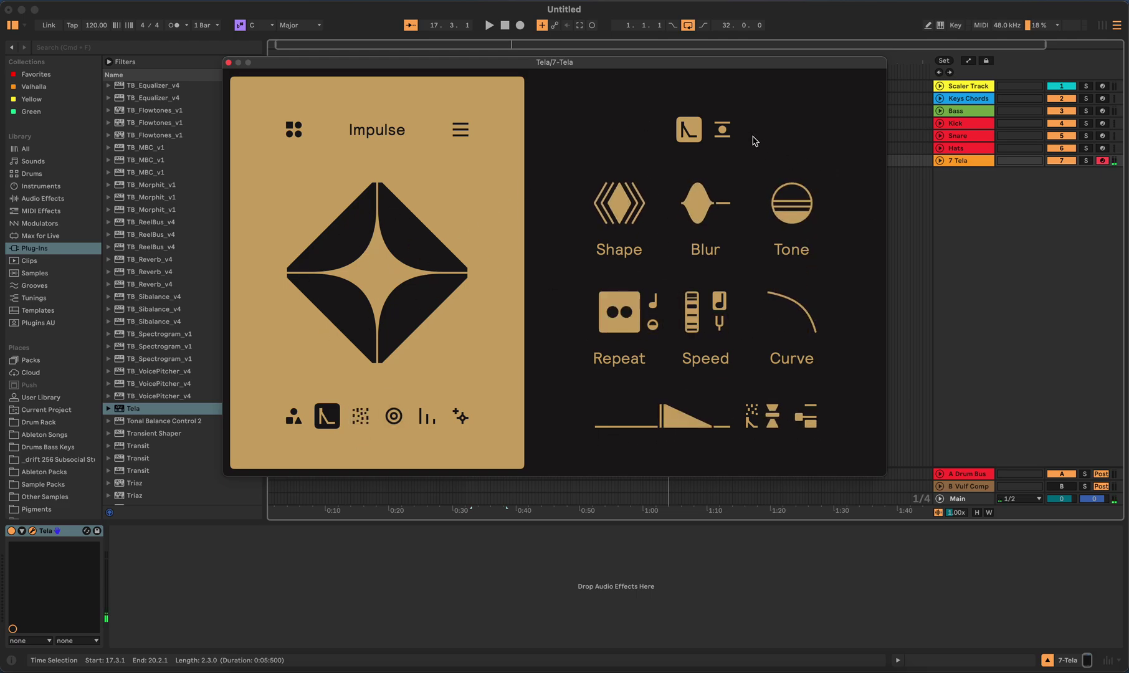
- View Impulse's modulation page, then return to the Patch module's main parameters
left_click(727, 136)
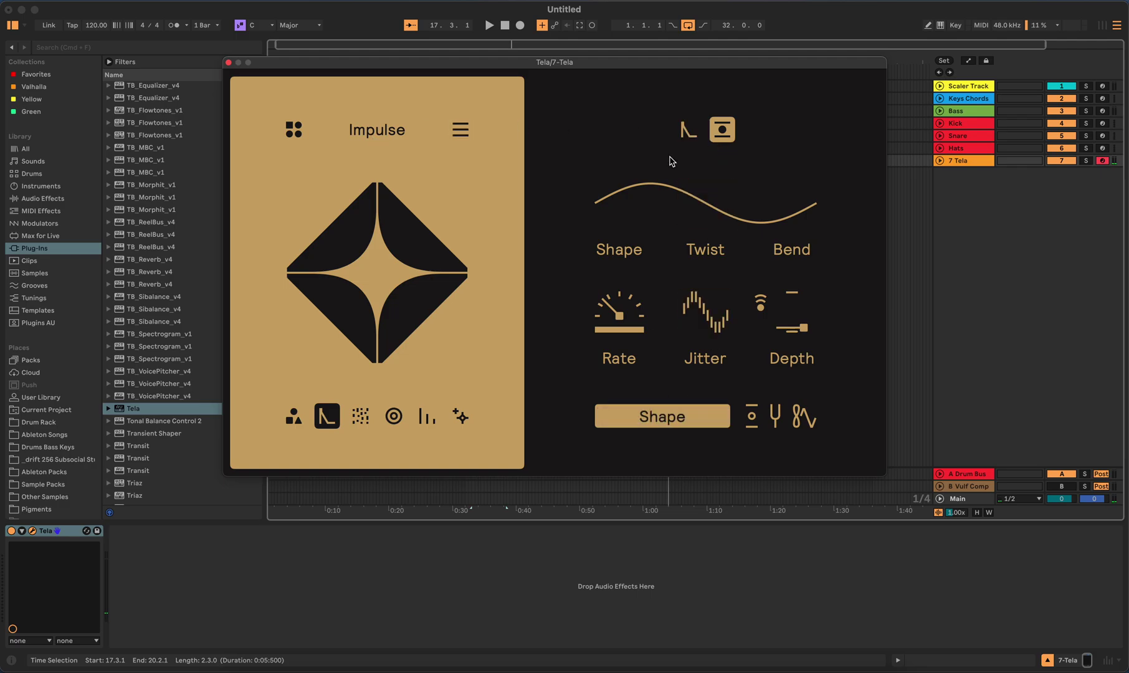
left_click(698, 130)
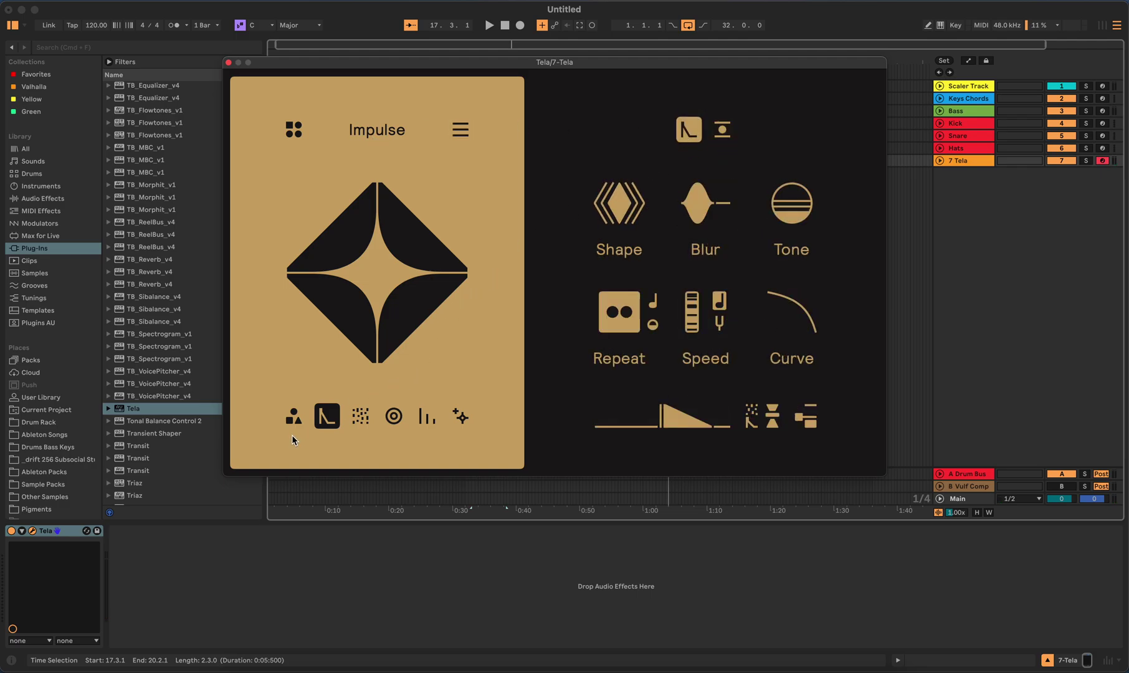
left_click(293, 418)
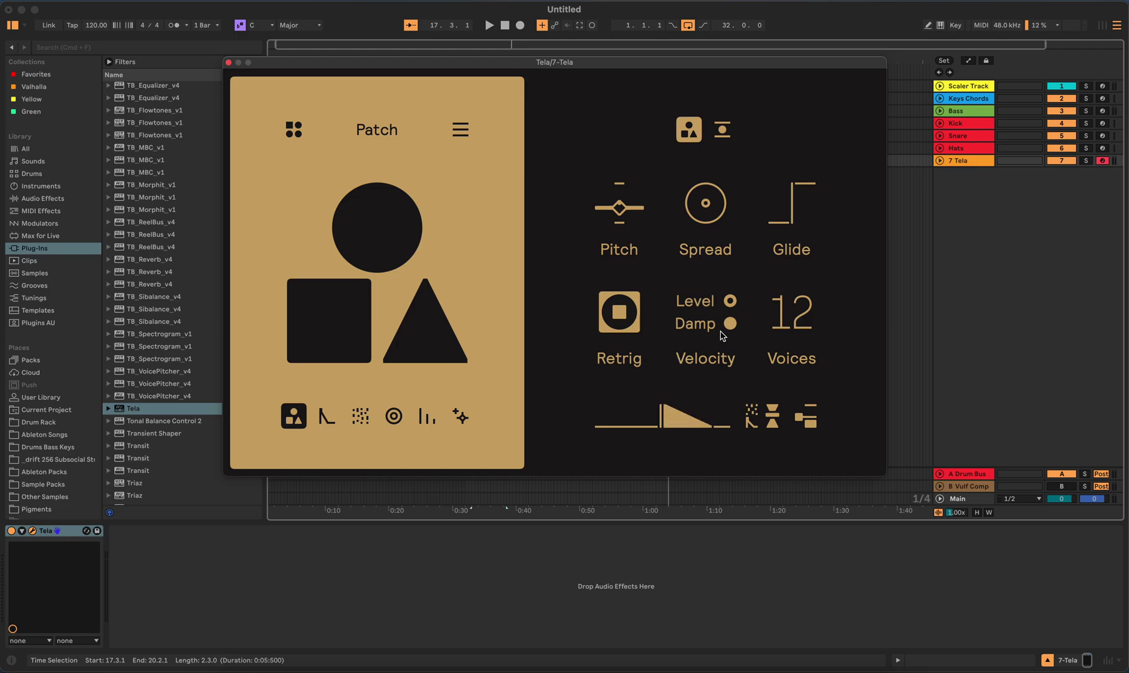
left_click(722, 130)
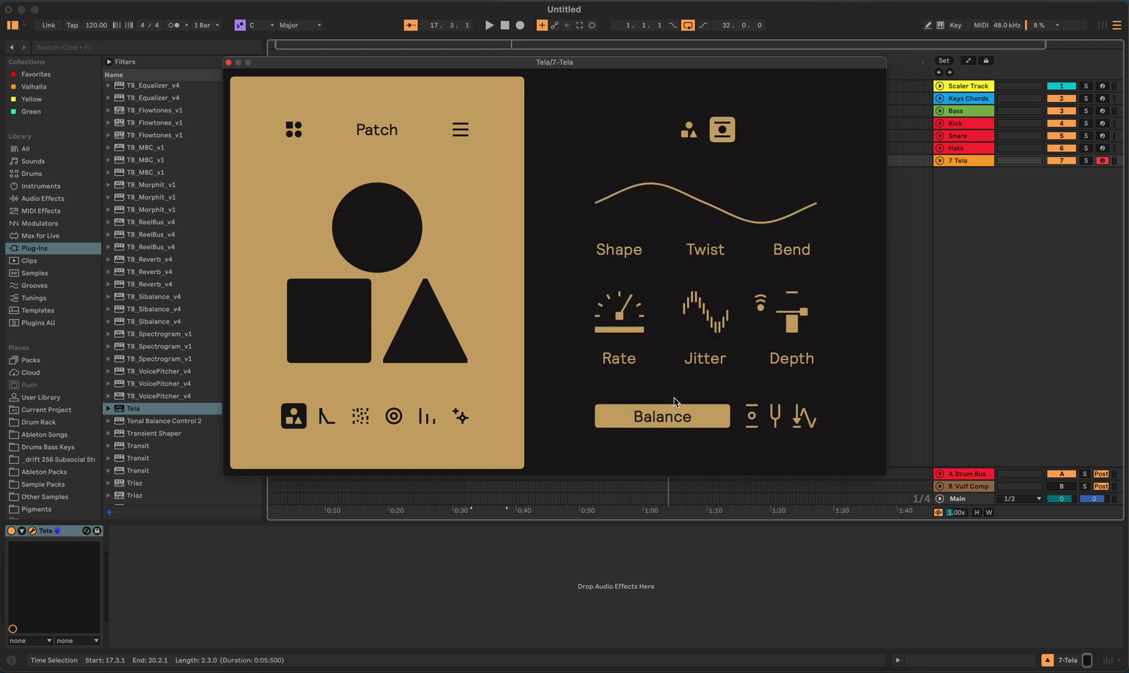
left_click(689, 130)
left_click(722, 130)
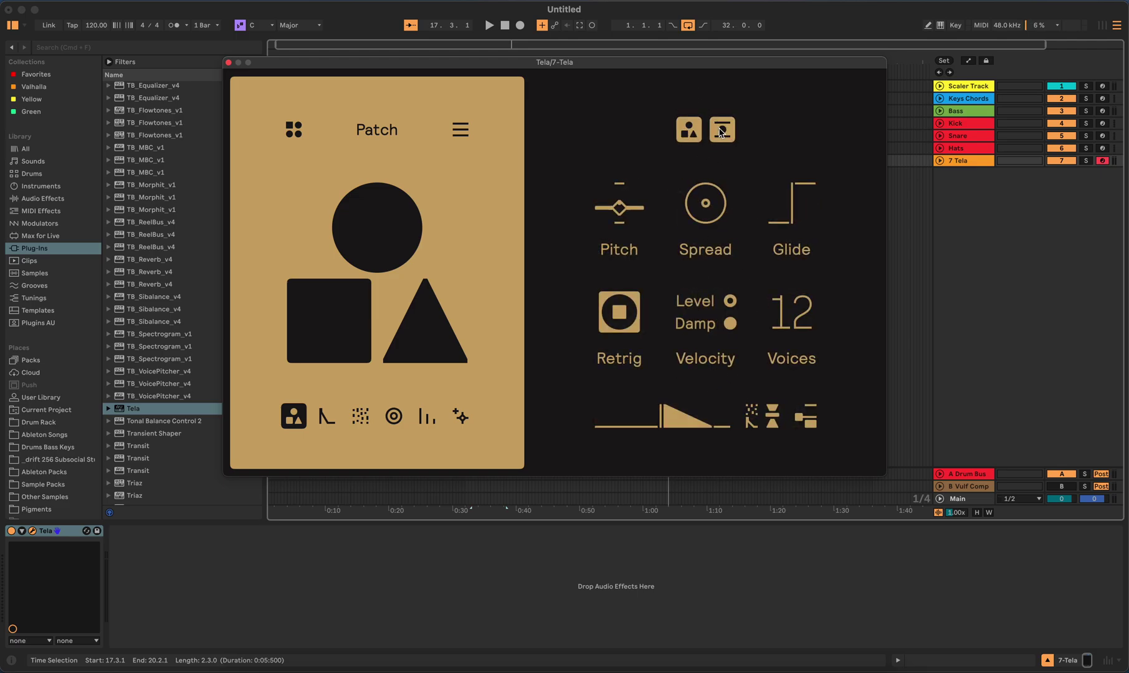
left_click(689, 130)
- In the Grain module, set Shape 88.50, Tone 7.00, lengthen Attack, and push Density to 100.00
left_click(354, 423)
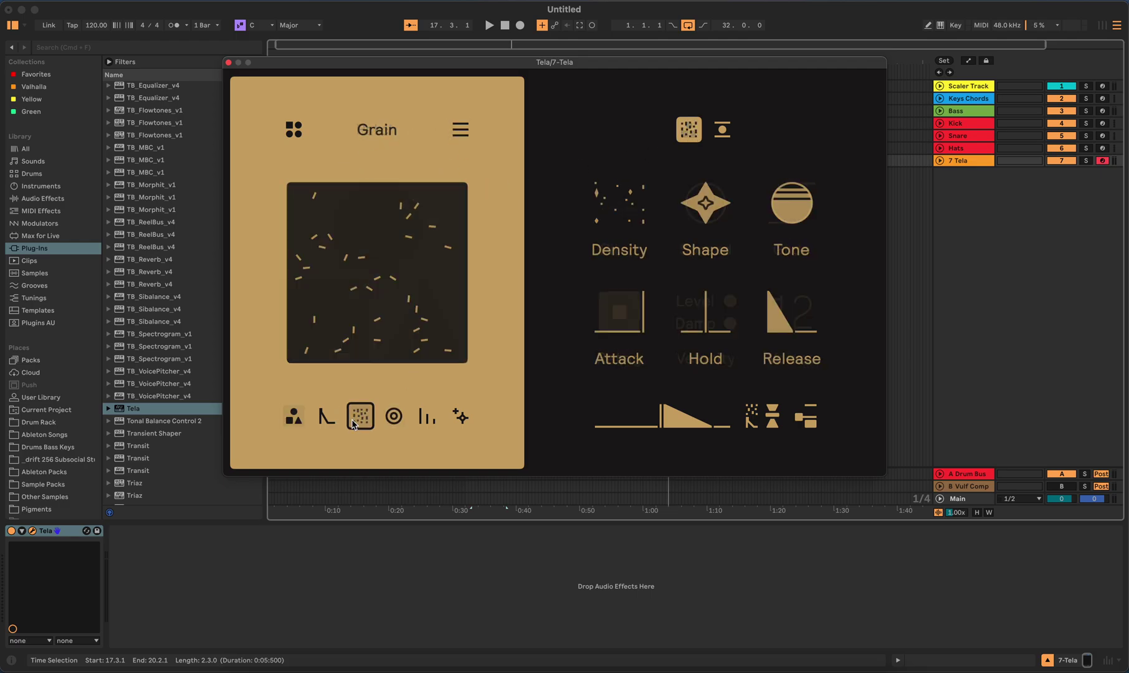
mouse_move(617, 218)
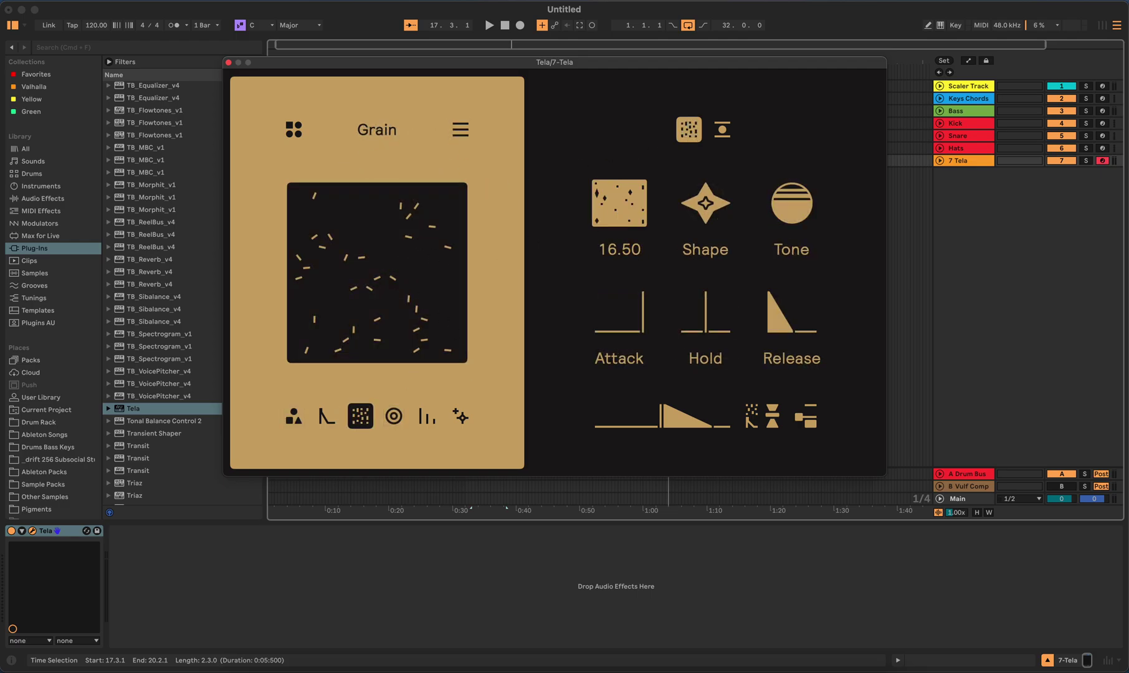
left_click_drag(619, 203, 708, 205)
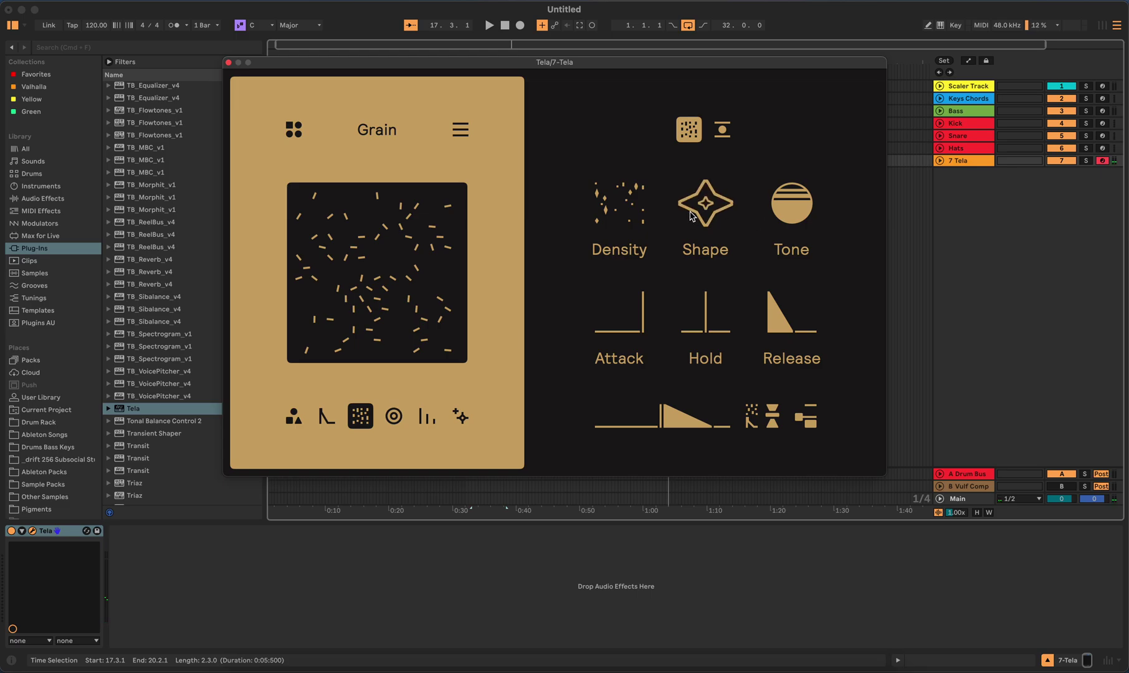
left_click(707, 220)
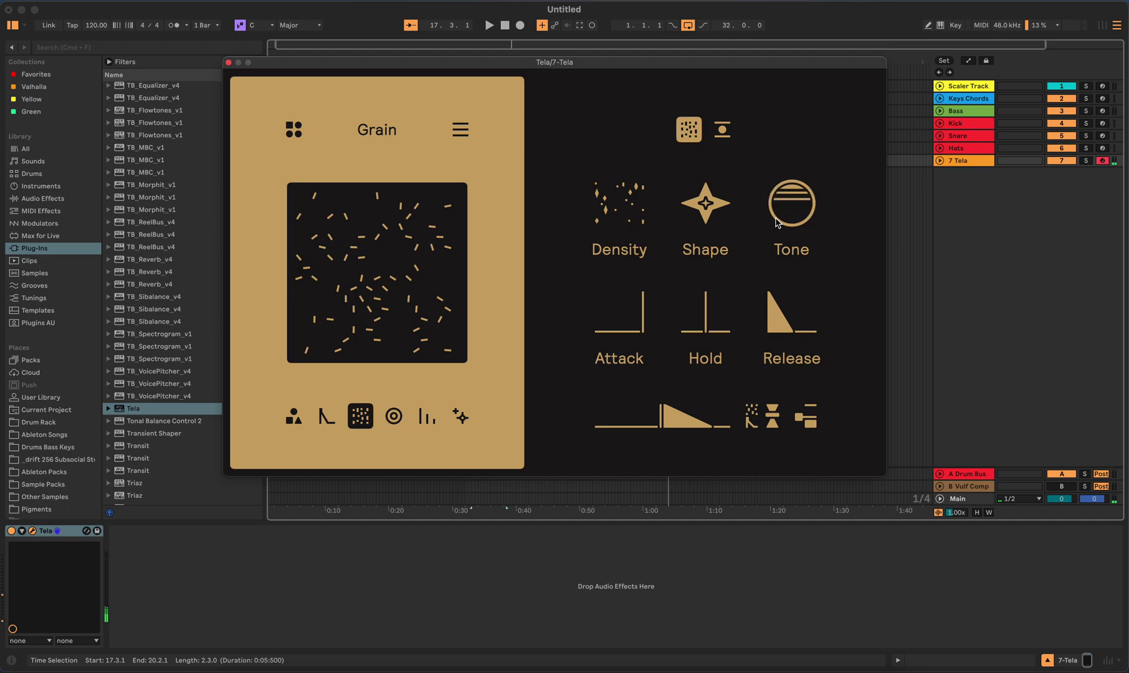
left_click_drag(792, 211, 792, 240)
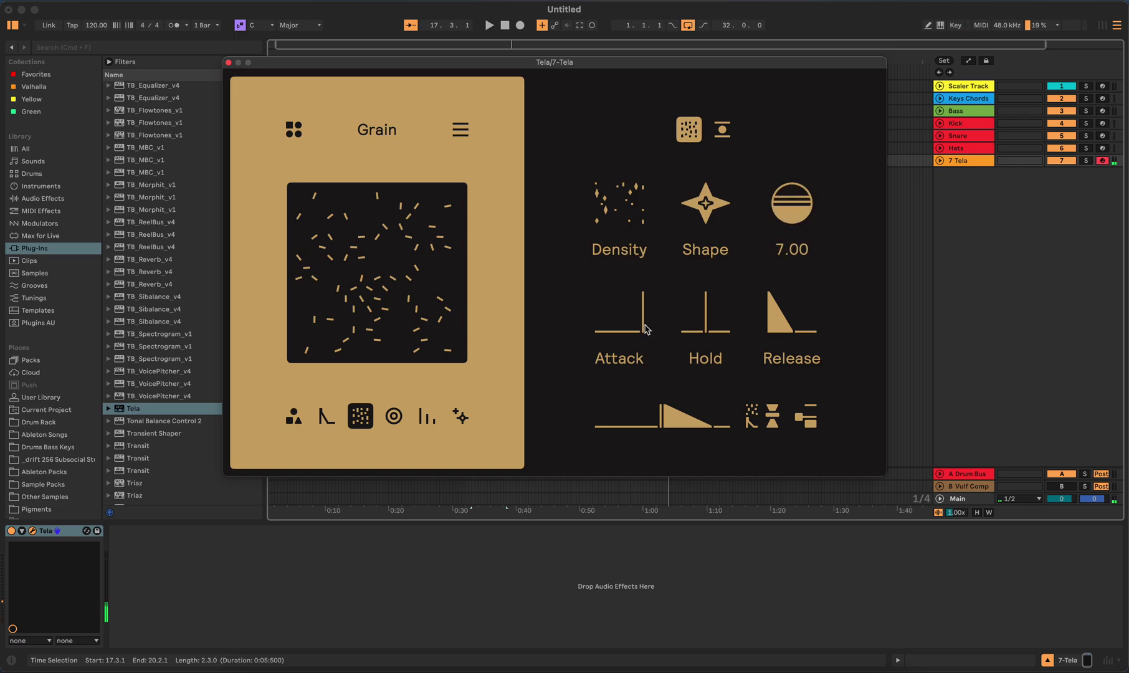
left_click_drag(638, 312, 696, 283)
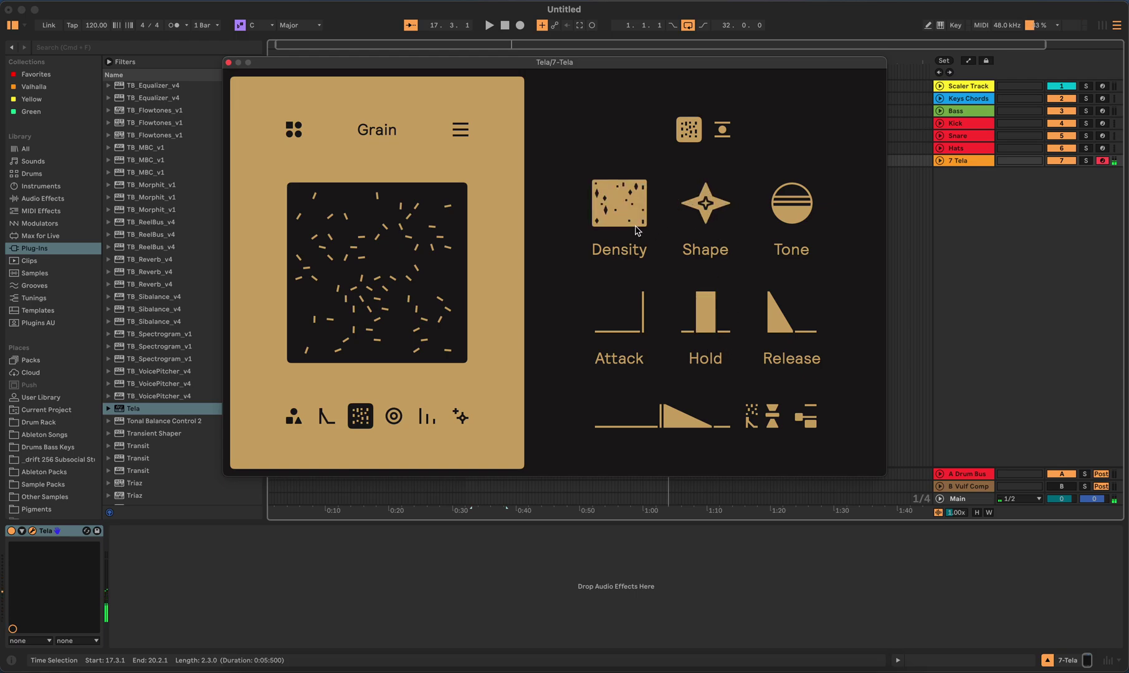
left_click_drag(619, 202, 620, 140)
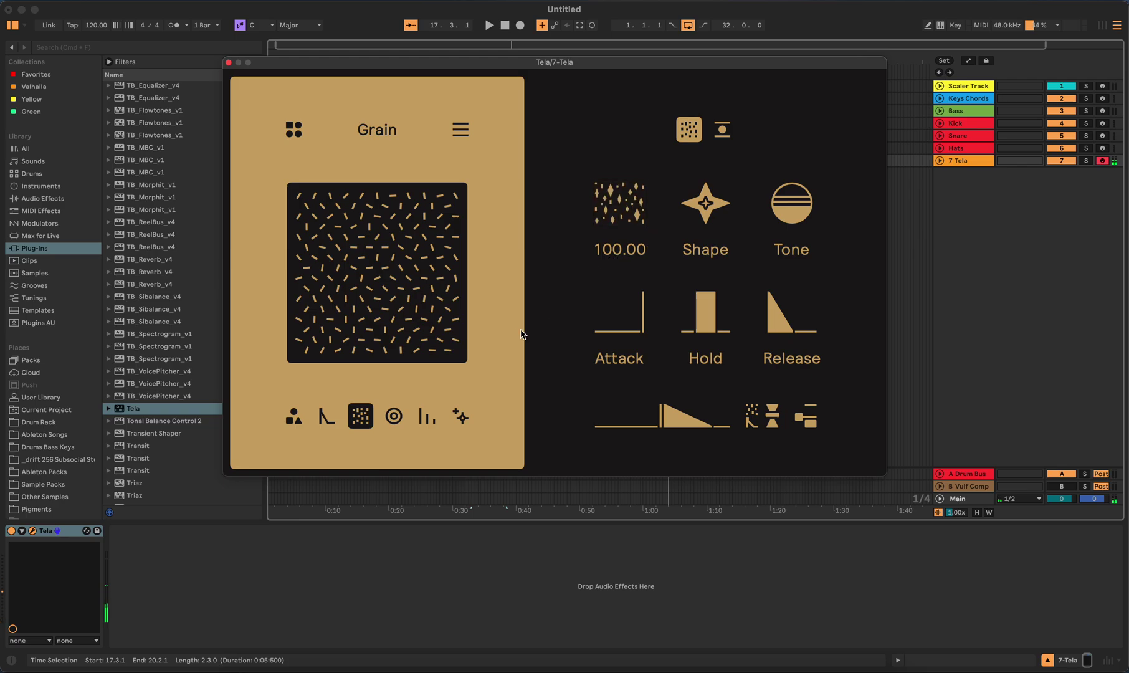
- In the Tonality module, adjust Gap, lower Tune to about 48.00, set Offset -38.75 and Warp -41.50
left_click(397, 418)
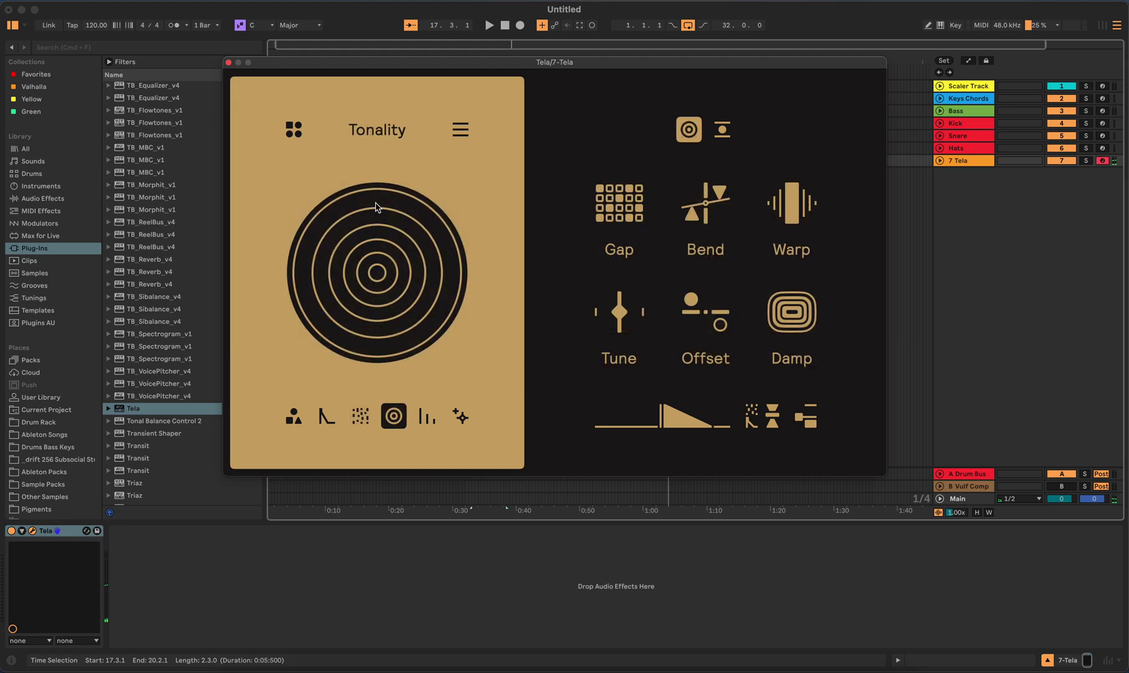
mouse_move(620, 205)
left_mouse_down()
mouse_move(620, 180)
mouse_move(619, 204)
left_mouse_up()
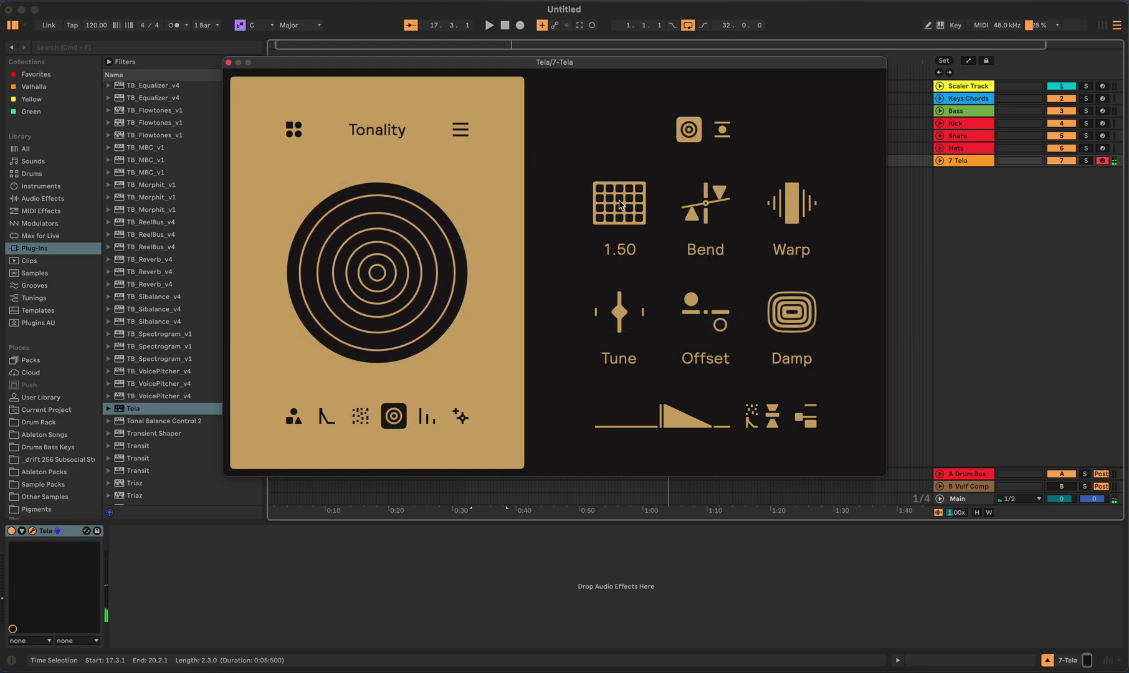
left_click(619, 312)
left_click_drag(619, 311, 619, 331)
mouse_move(705, 311)
left_mouse_down()
mouse_move(705, 331)
mouse_move(705, 320)
left_mouse_up()
mouse_move(786, 219)
left_mouse_down()
mouse_move(787, 199)
mouse_move(786, 237)
left_mouse_up()
left_click(710, 127)
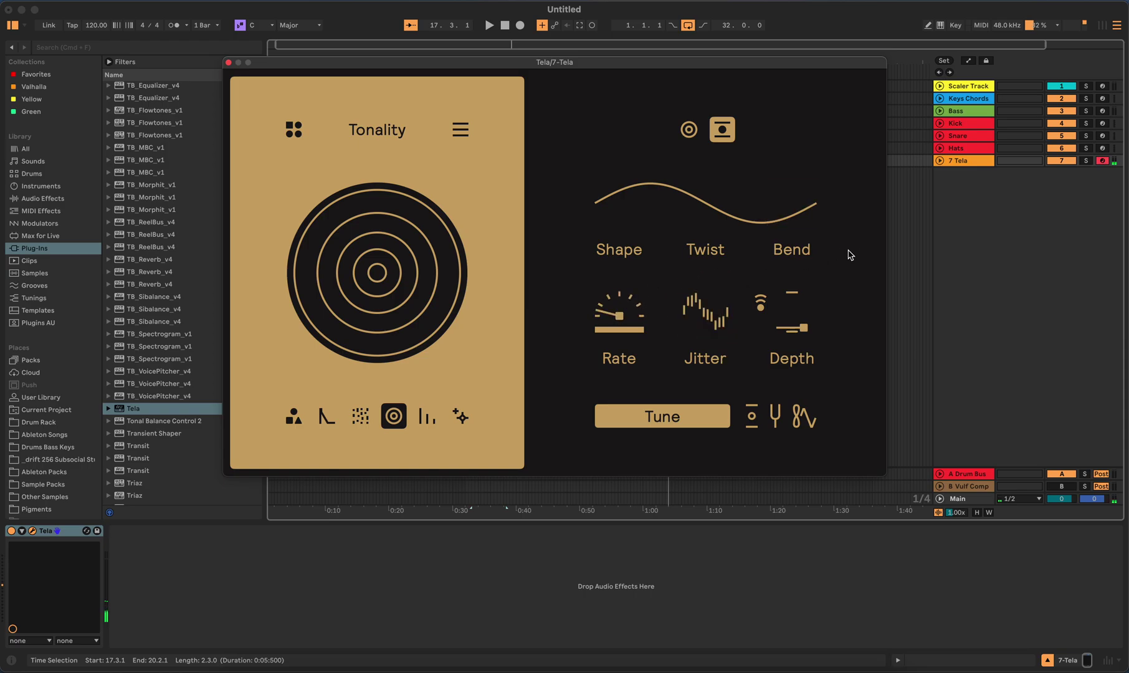
left_click(685, 130)
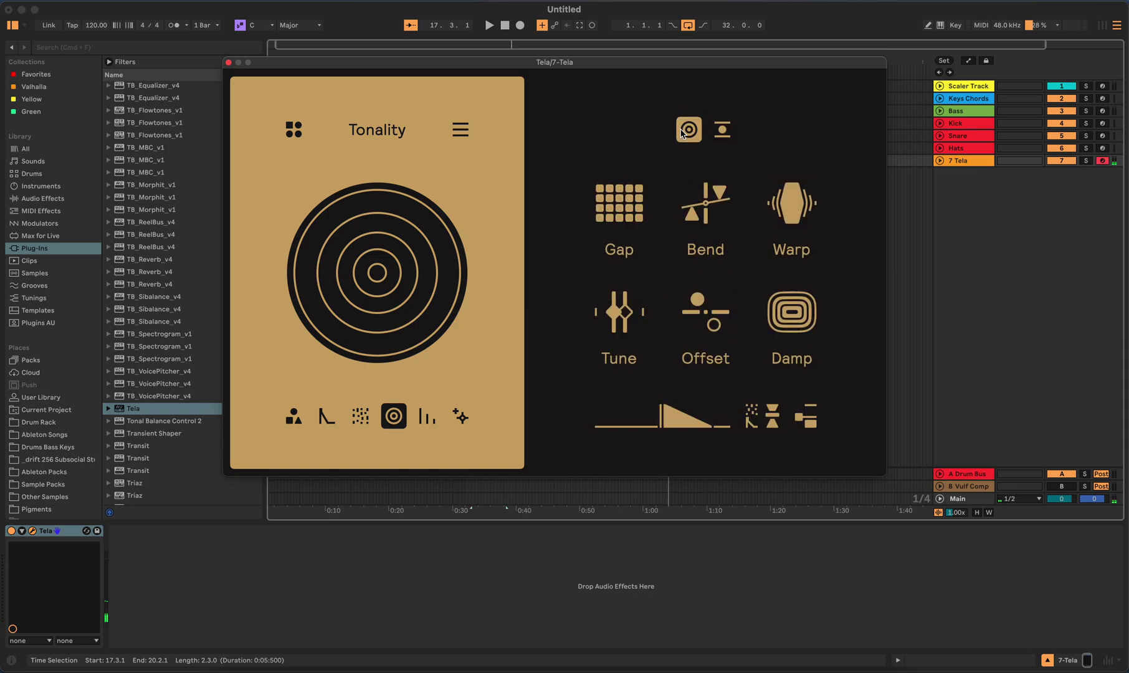
- In Contour, set Cut to about 4.25, adjust Tilt, Mix and Depth, Sine 27.00, Phase 18.25
left_click(429, 417)
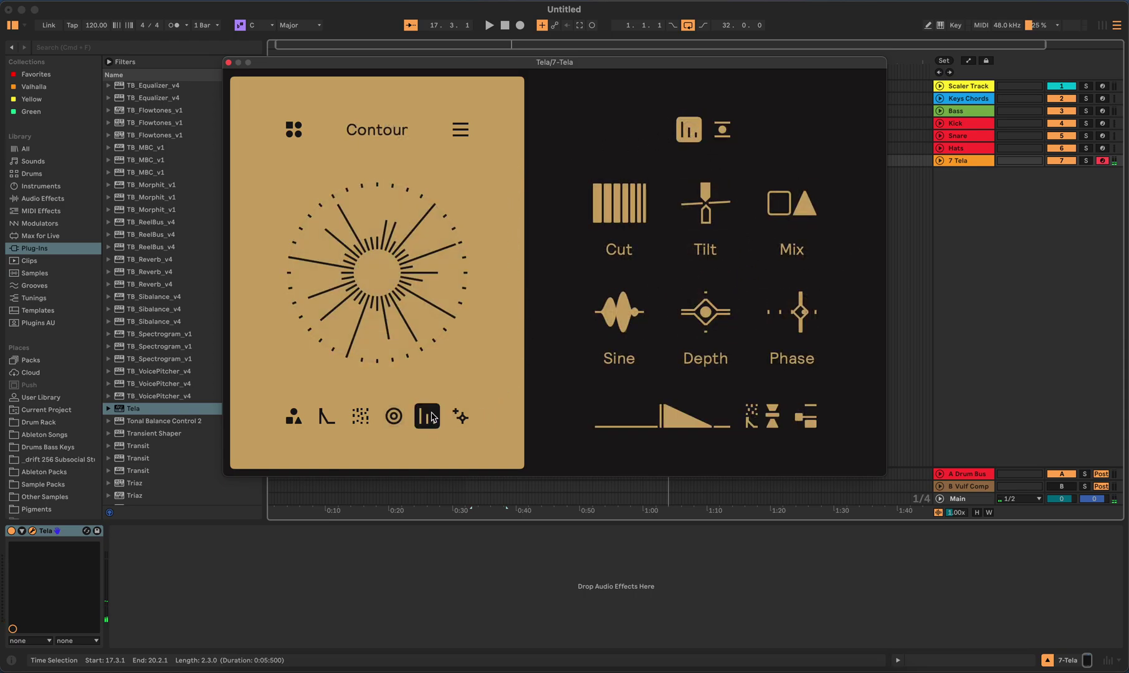
left_click_drag(618, 202, 640, 216)
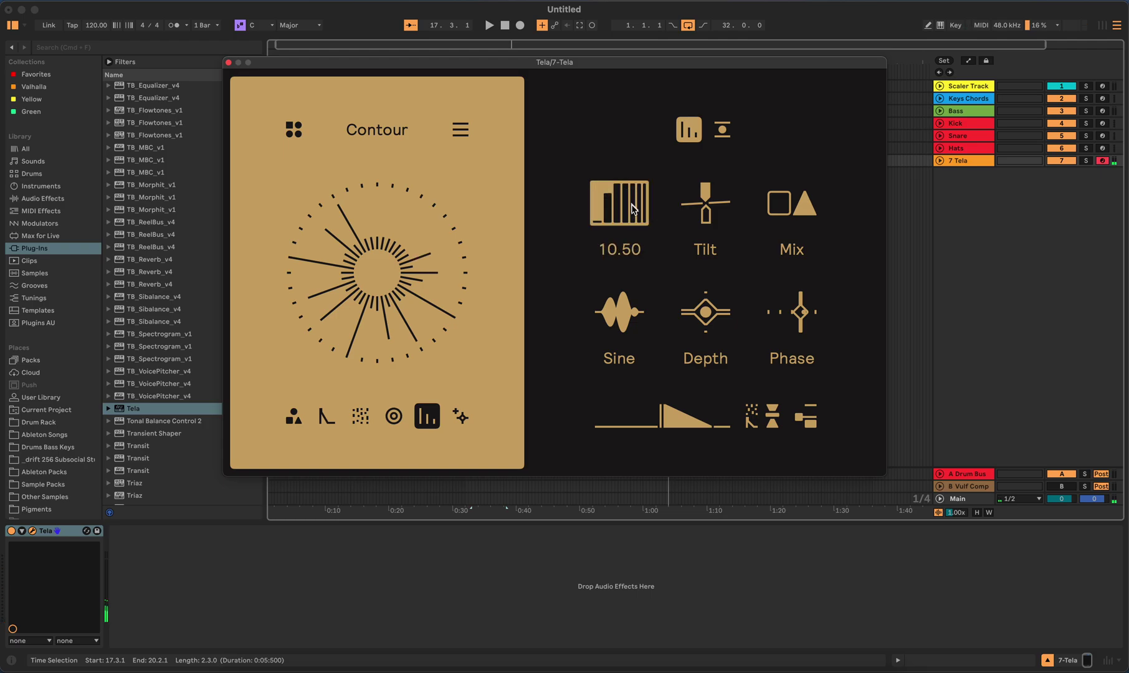
left_click_drag(629, 207, 674, 198)
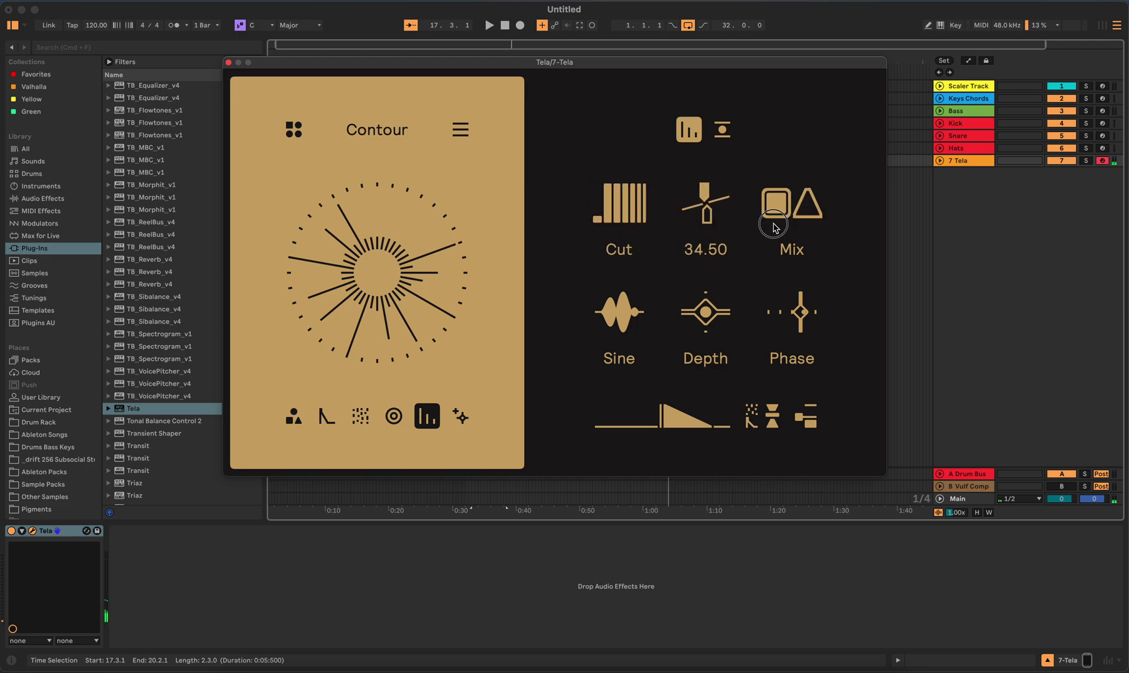
left_click_drag(769, 224, 808, 188)
left_click_drag(706, 312, 705, 280)
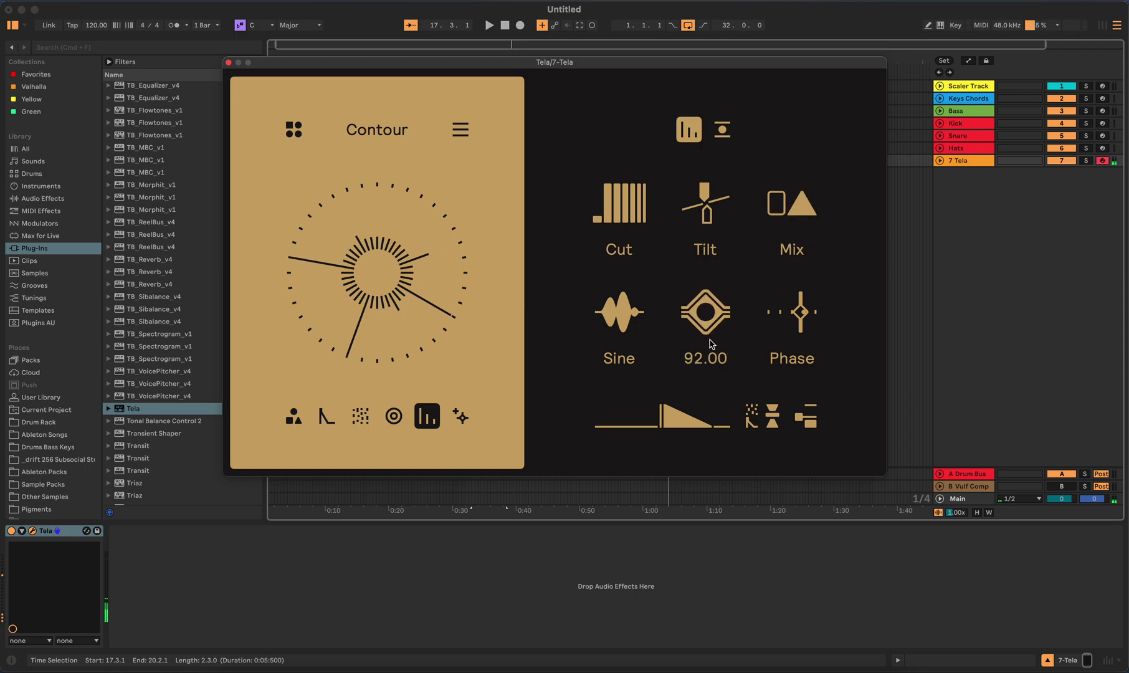
mouse_move(627, 339)
left_mouse_down()
mouse_move(627, 310)
mouse_move(626, 367)
mouse_move(626, 345)
left_mouse_up()
left_click_drag(791, 312, 792, 342)
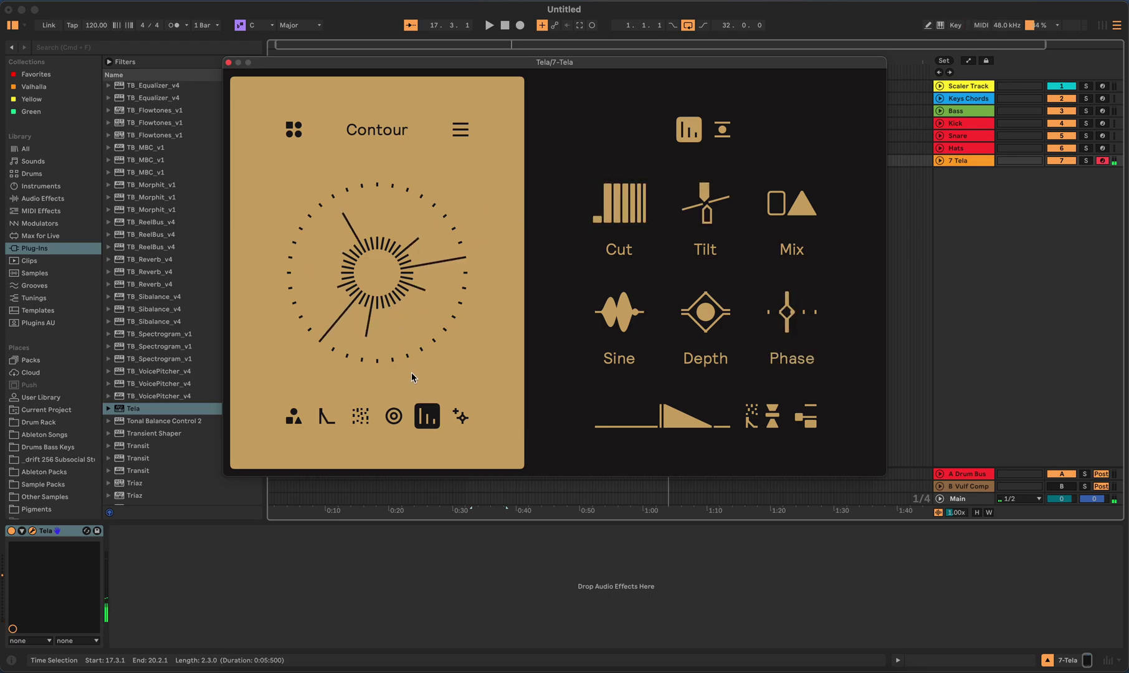
- Check the Contour modulation page, then open and close the preset list
left_click(720, 134)
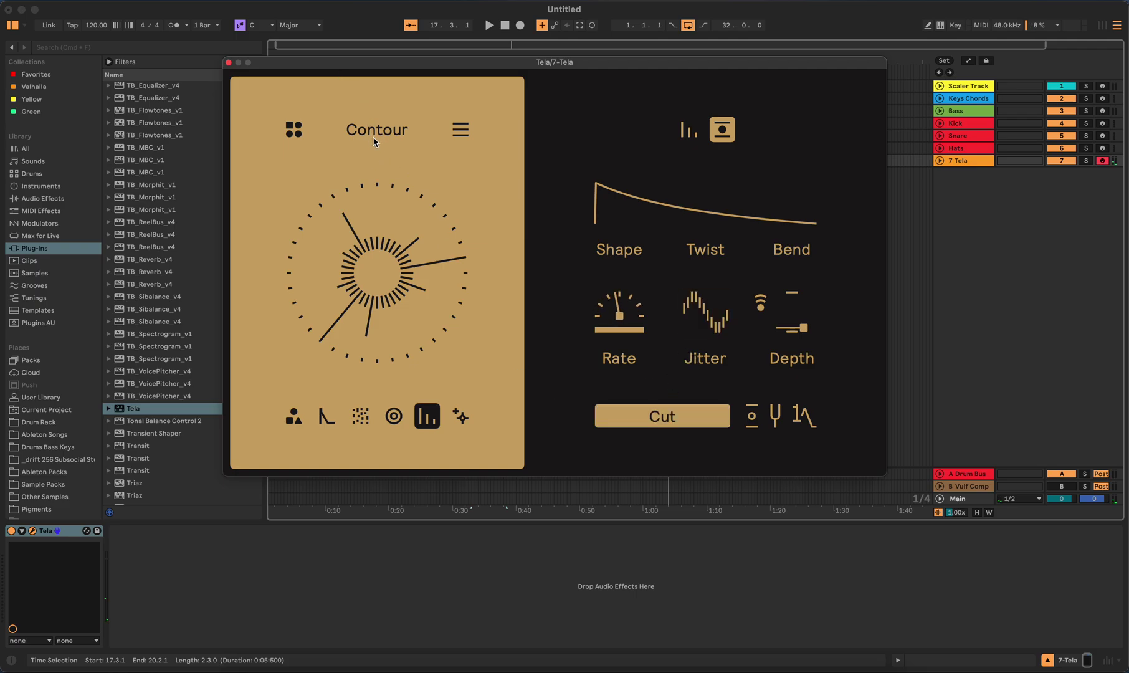
left_click(689, 130)
left_click(461, 130)
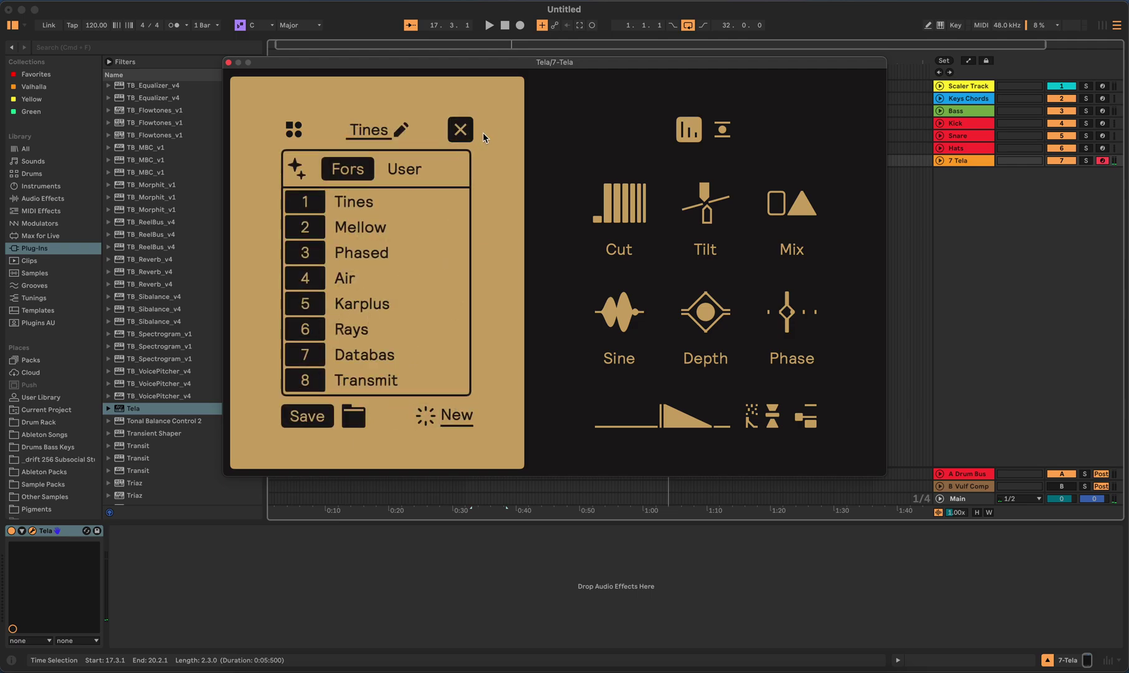
left_click(461, 130)
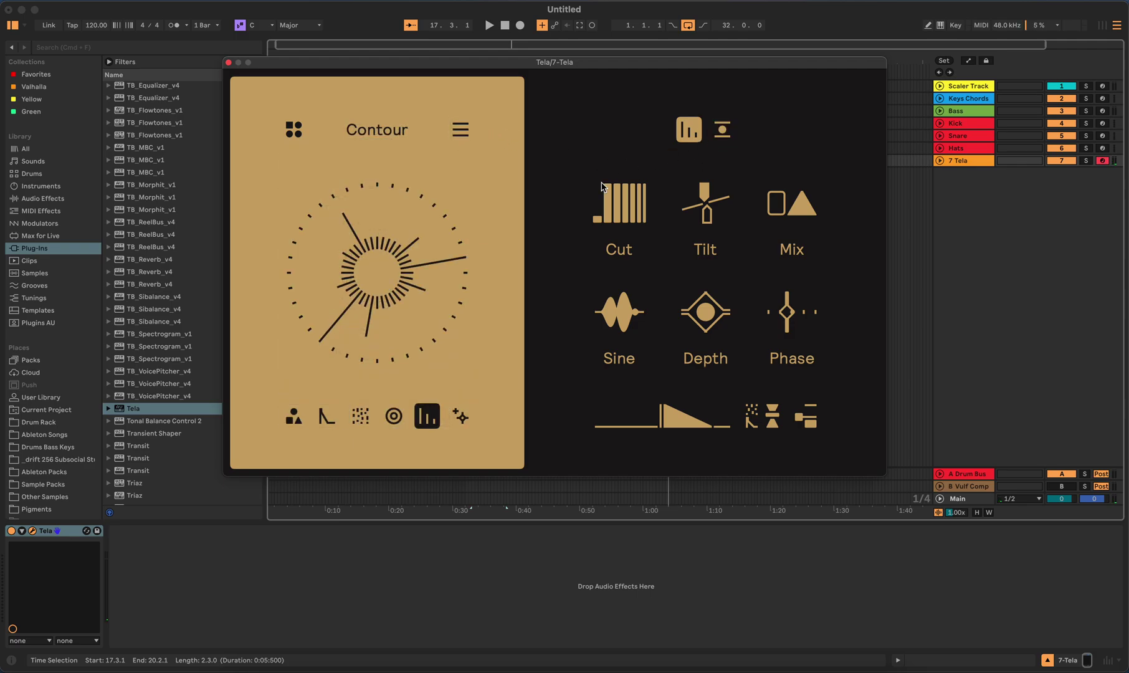
- In the Space module, set Mix about 55, Size about 97, lengthen Decay, adjust Focus, Tone -6.00
left_click(461, 416)
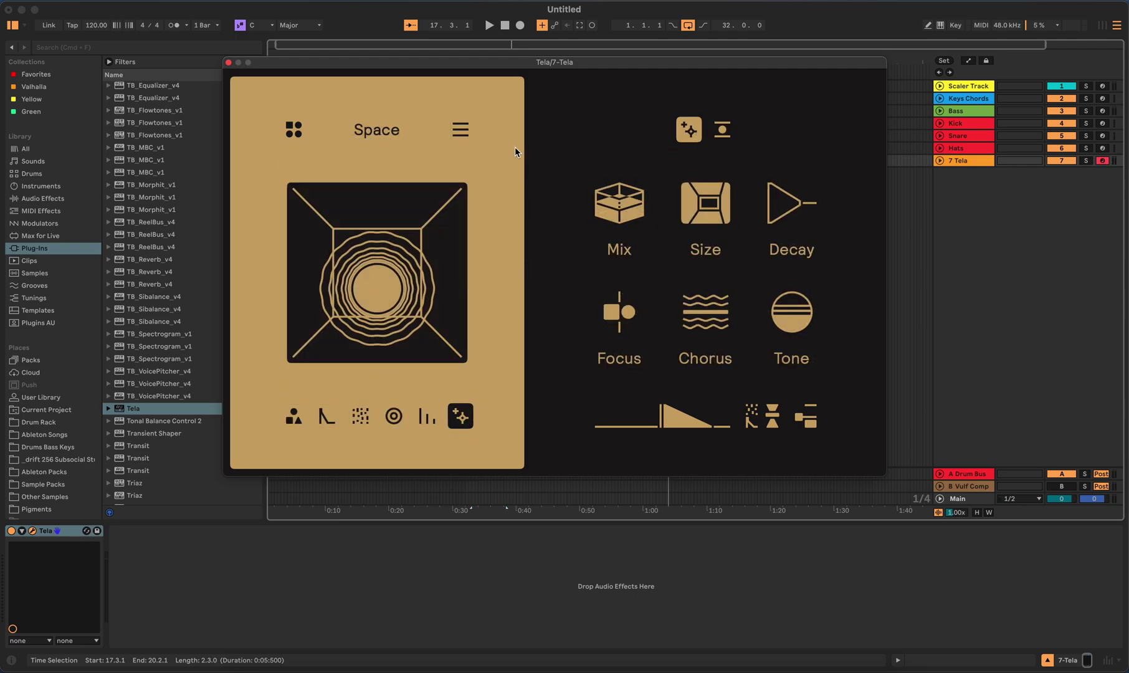
mouse_move(620, 206)
left_mouse_down()
mouse_move(620, 181)
mouse_move(620, 191)
left_mouse_up()
left_click_drag(699, 211, 700, 186)
left_click_drag(780, 233, 706, 324)
left_click(632, 316)
left_click_drag(808, 303, 808, 310)
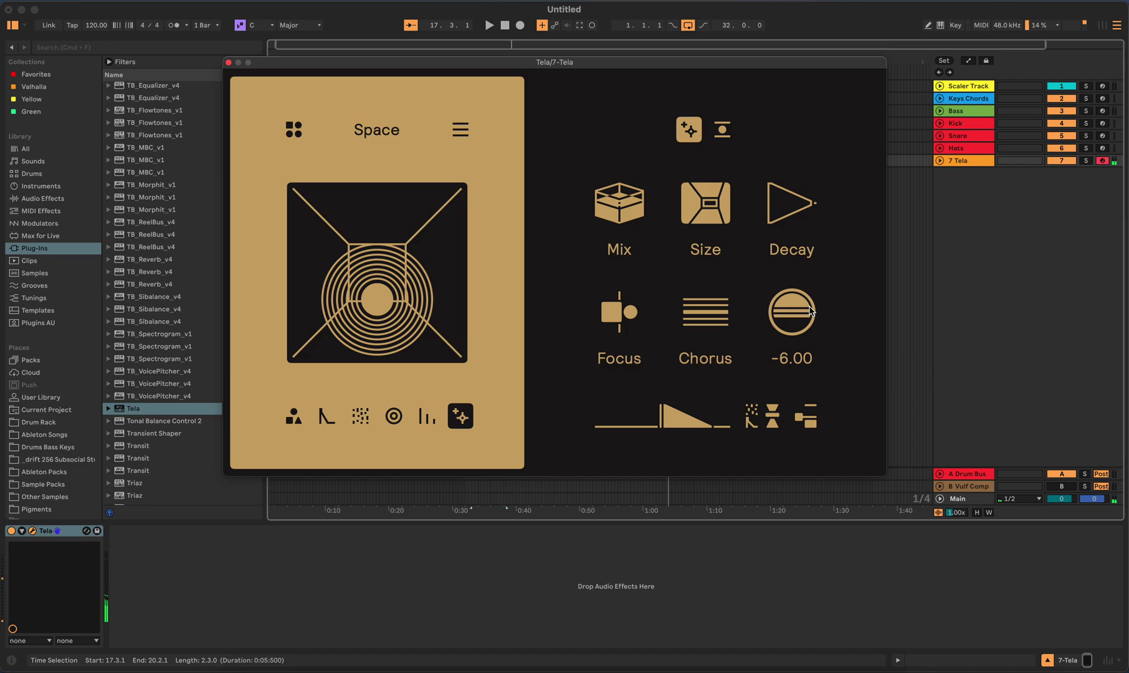
- Modulate Space Mix with Twist 50, Bend -17.50, Depth about 45.50, Jitter 0.00, Rate 79.00
left_click(722, 129)
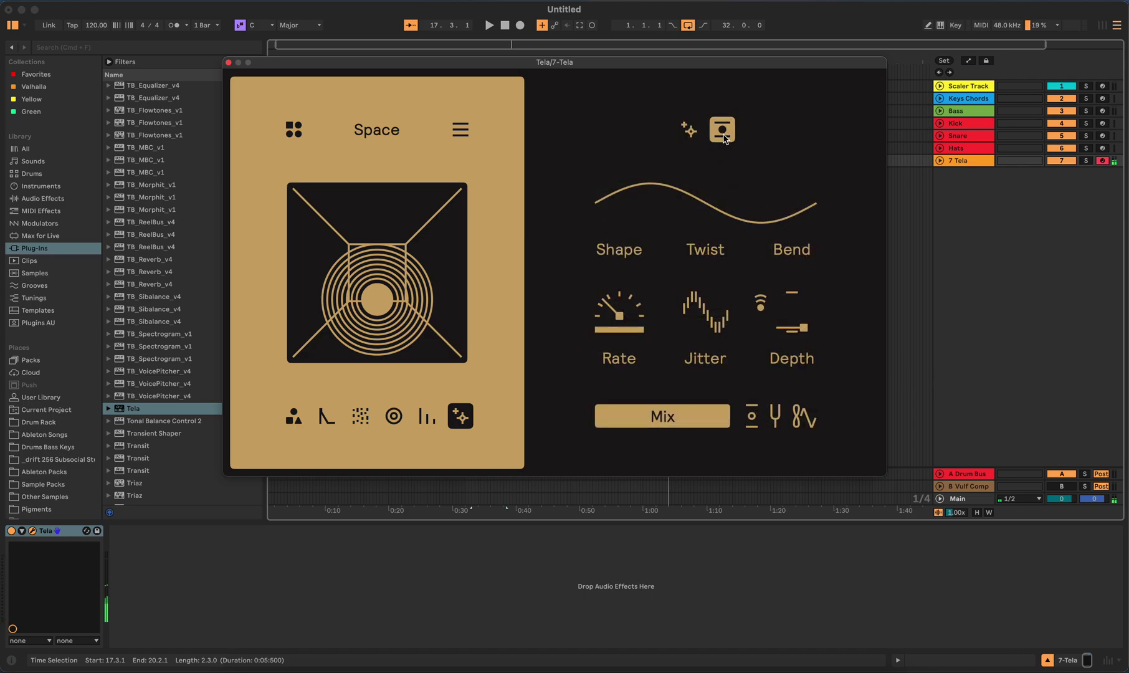
left_click(698, 421)
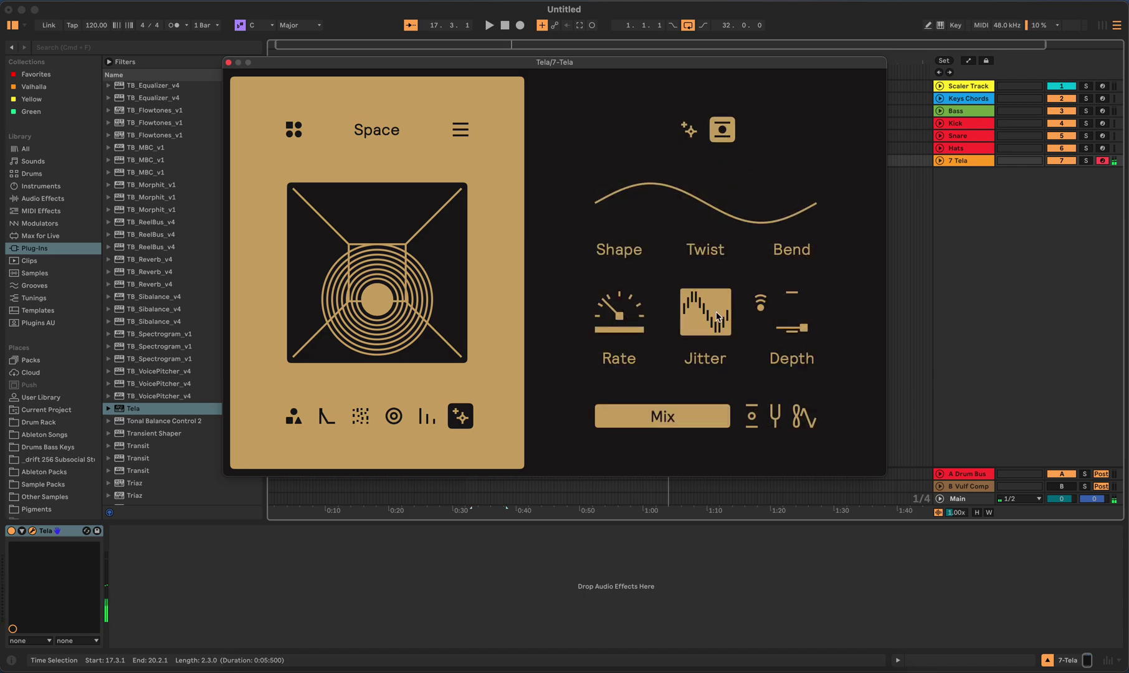
left_click_drag(696, 208, 696, 177)
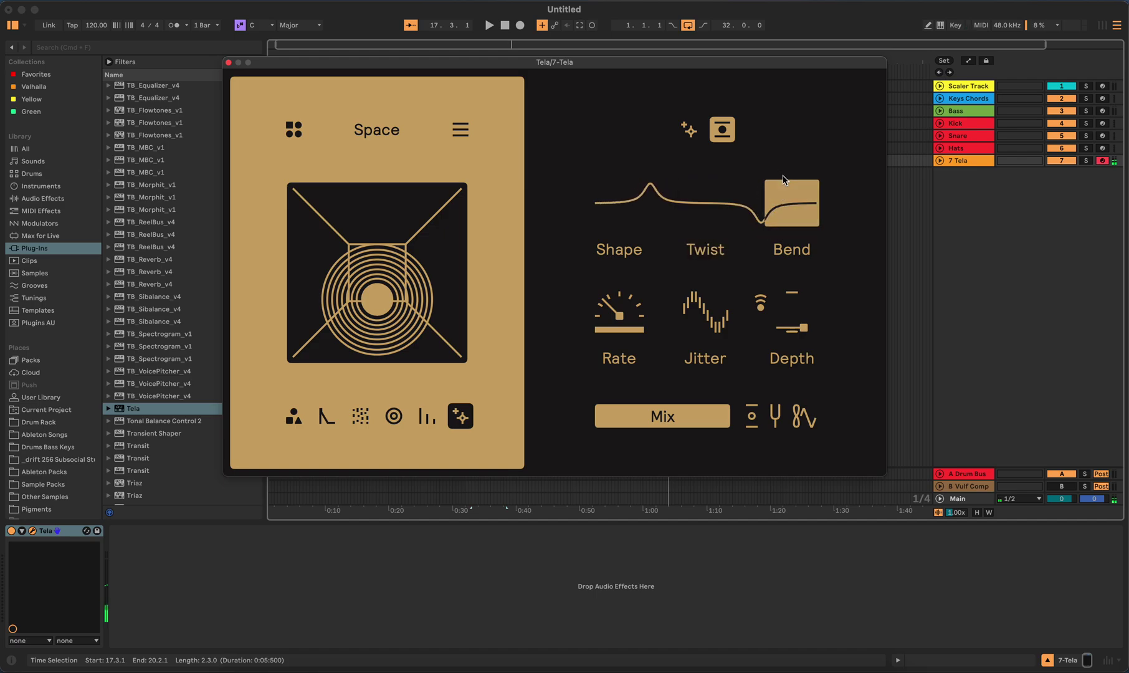
left_click_drag(790, 205, 790, 221)
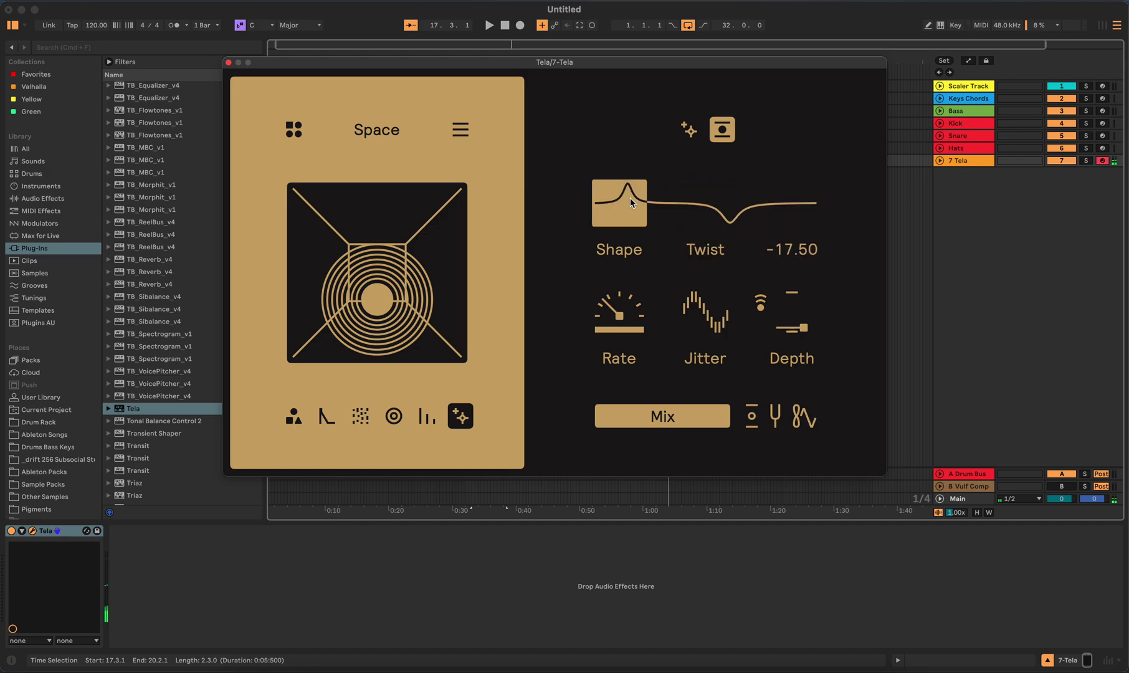
left_click_drag(619, 203, 619, 187)
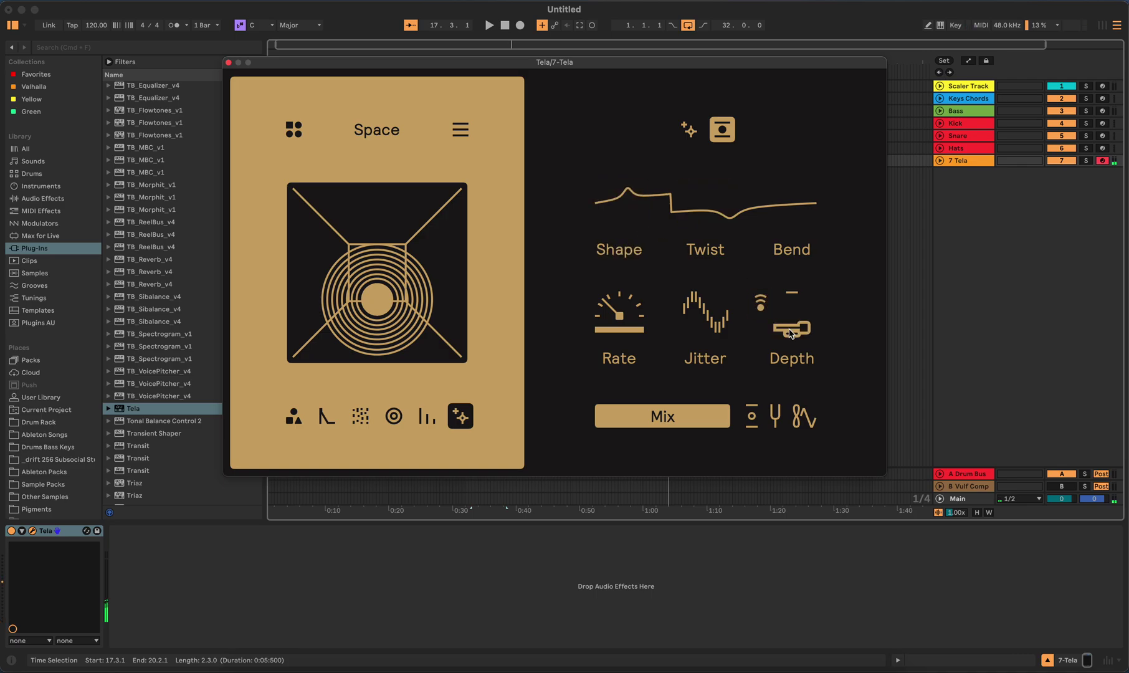
left_click(758, 338)
mouse_move(757, 338)
left_mouse_down()
mouse_move(758, 303)
mouse_move(758, 320)
left_mouse_up()
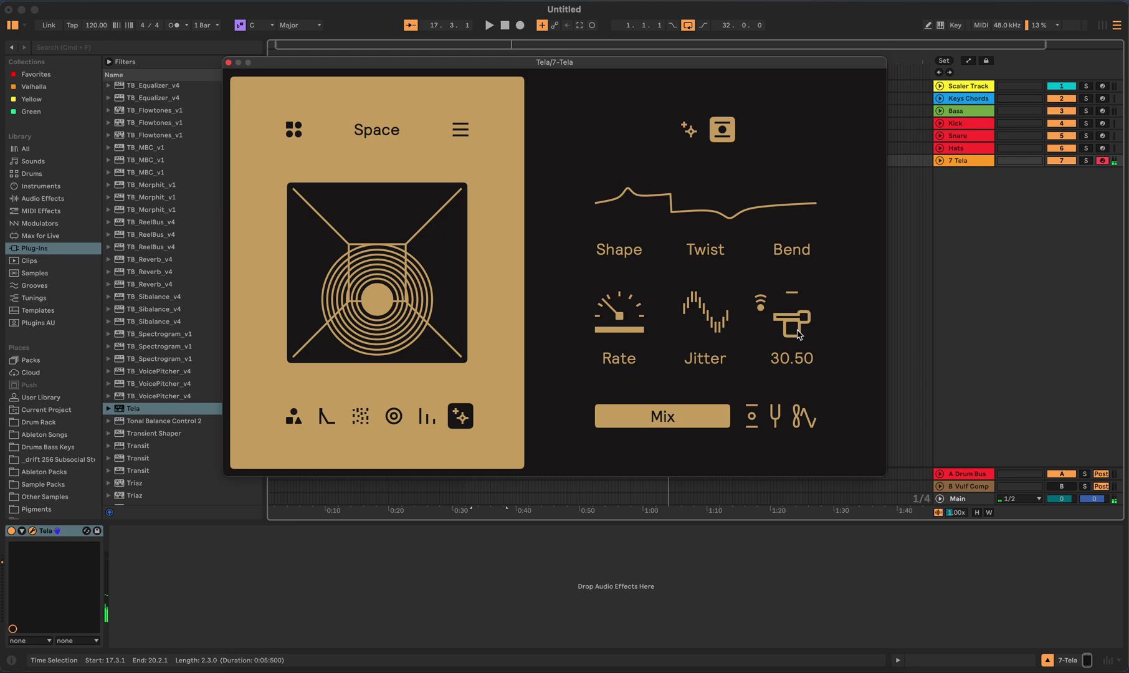
left_click(706, 313)
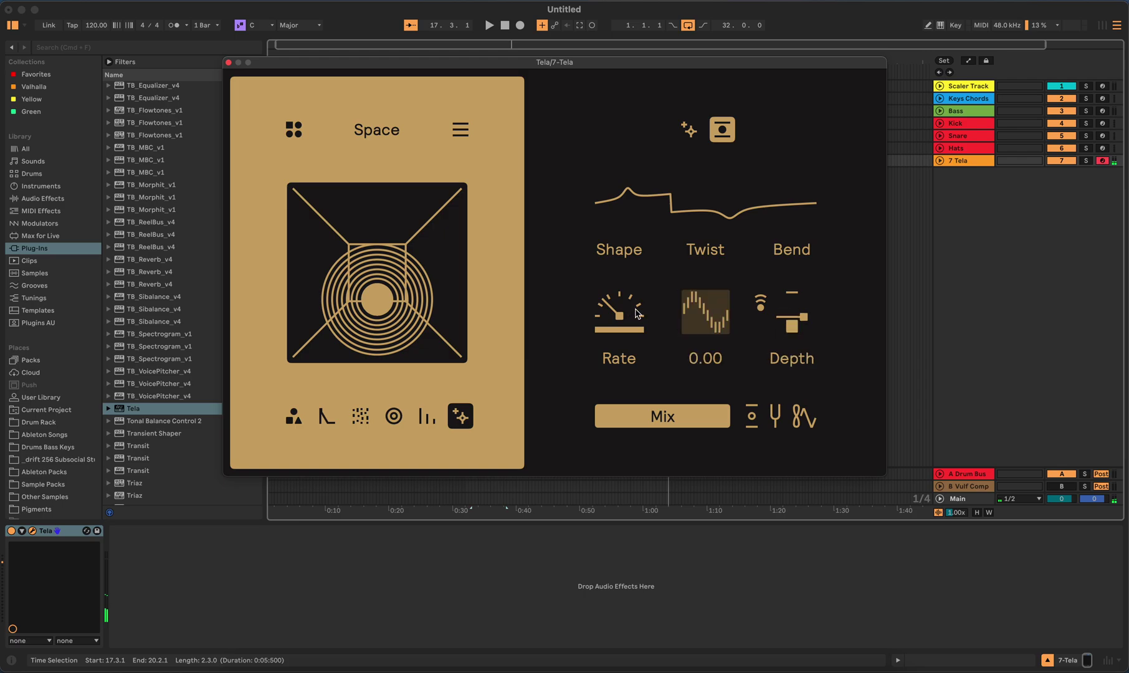
left_click_drag(636, 311, 635, 286)
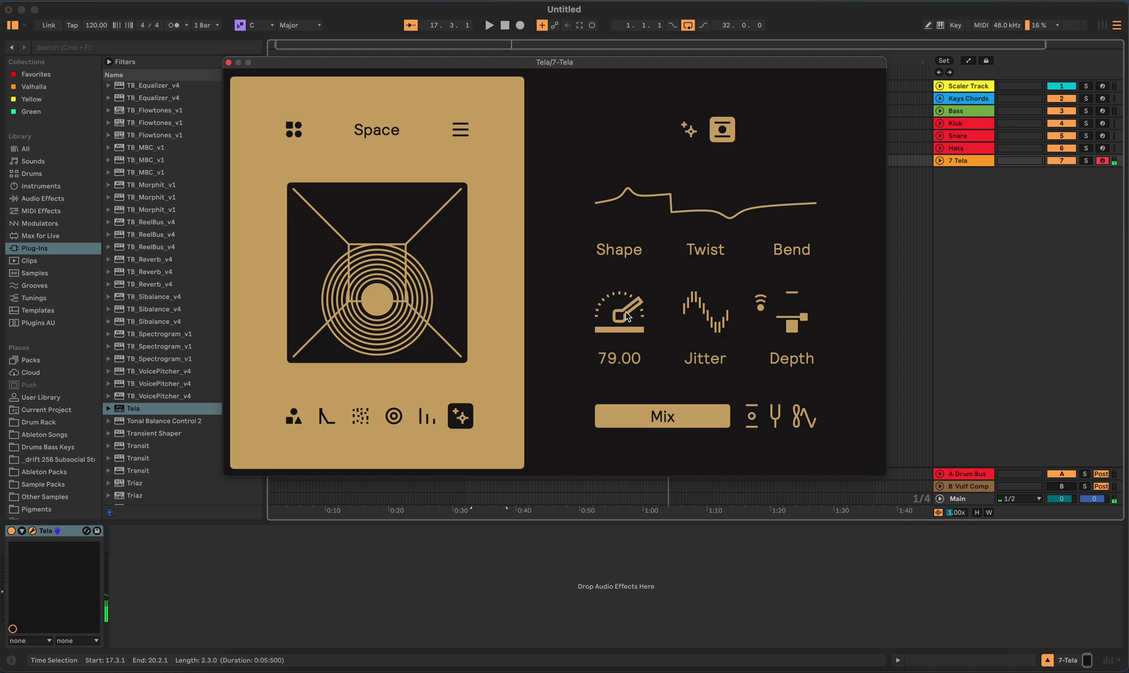
- Audition the Mellow, Tines, Phased and Air presets, showing the Space module's controls
left_click(458, 138)
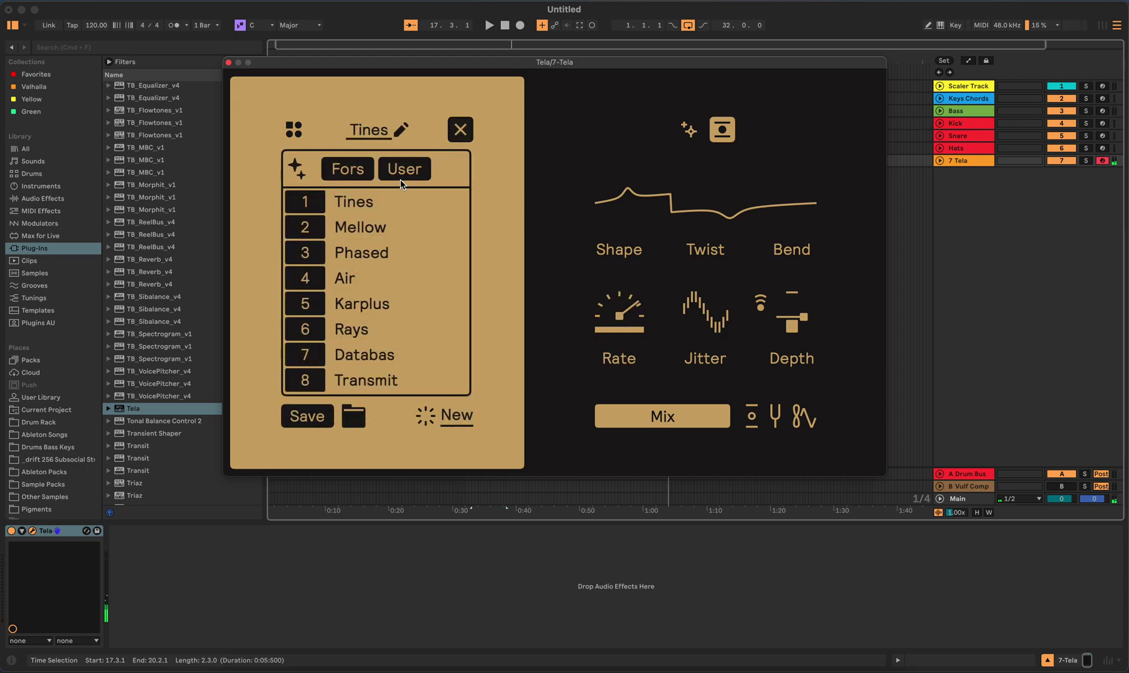
left_click(383, 228)
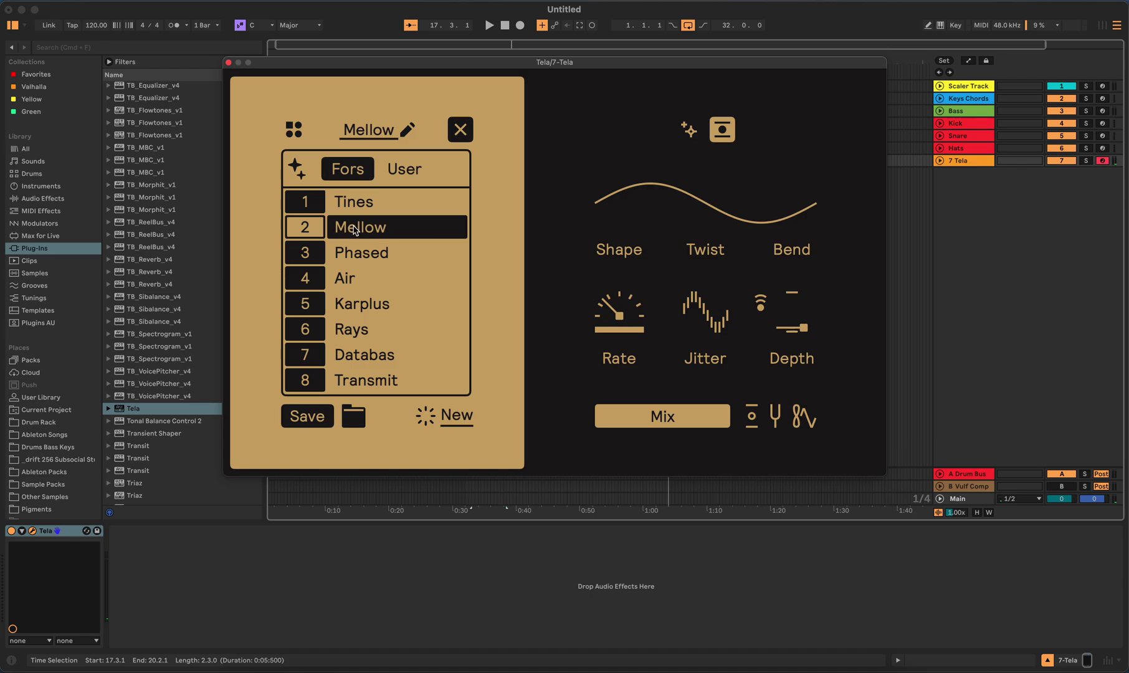
left_click(367, 205)
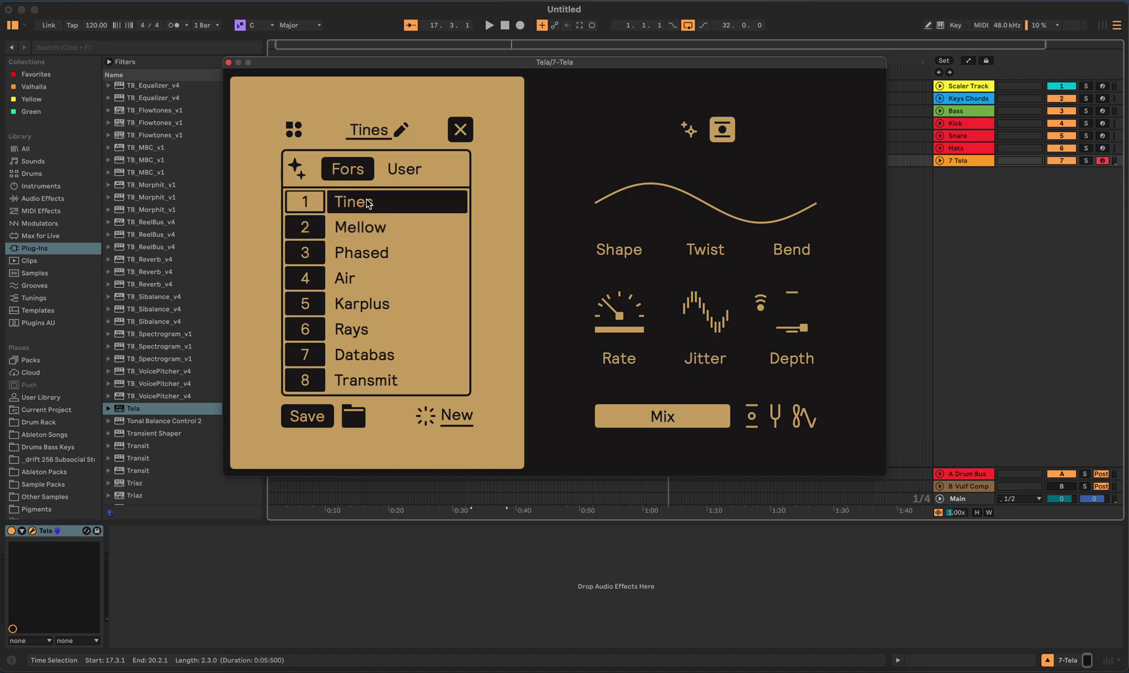
left_click(370, 226)
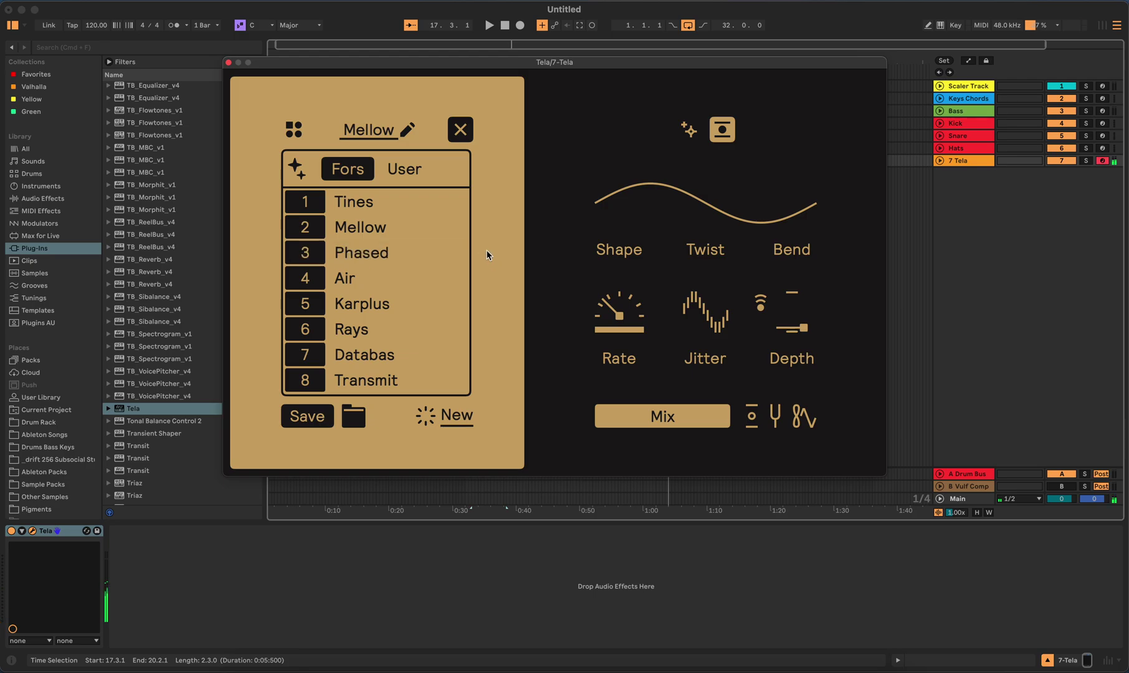
left_click(397, 254)
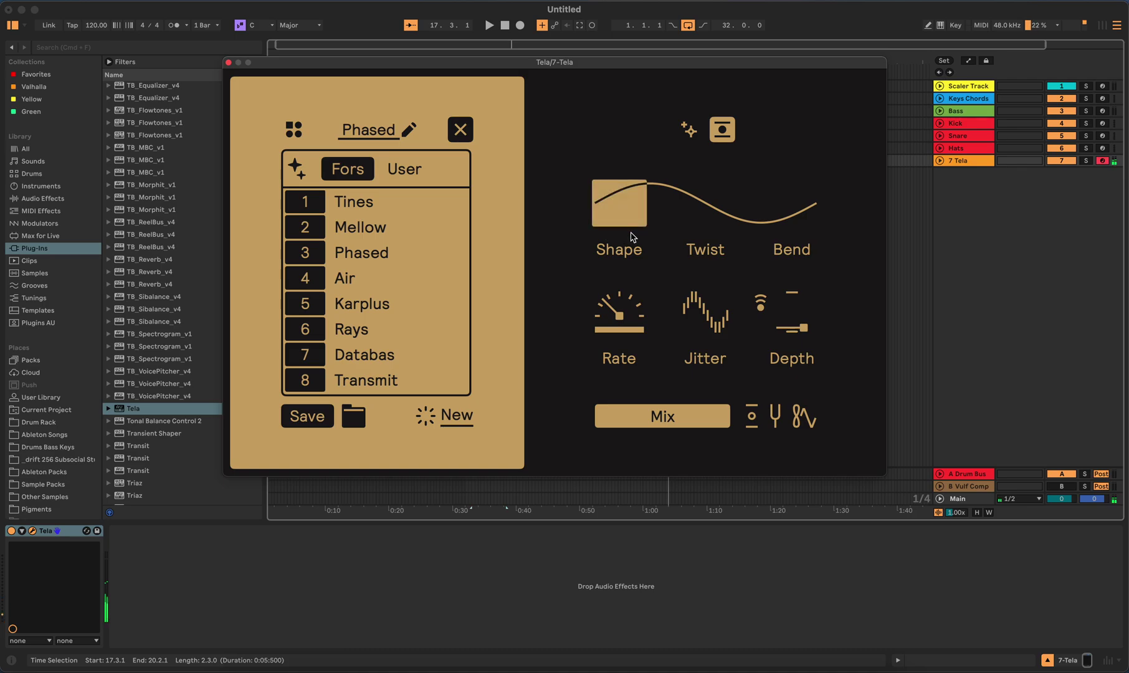
left_click(449, 278)
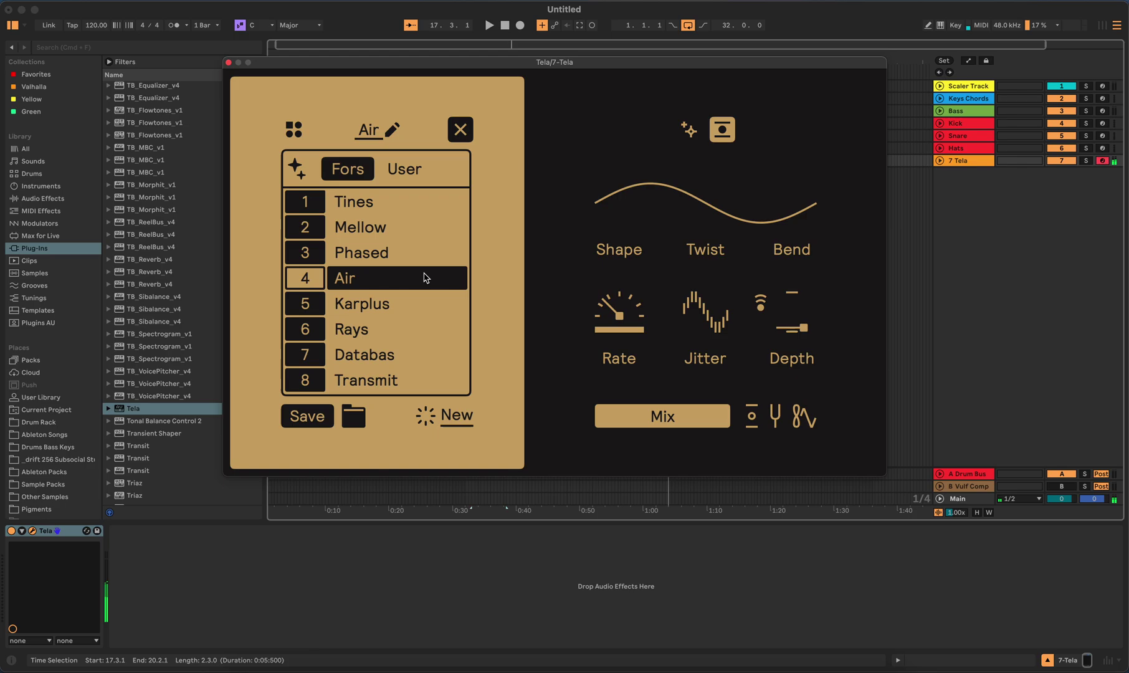
left_click(688, 130)
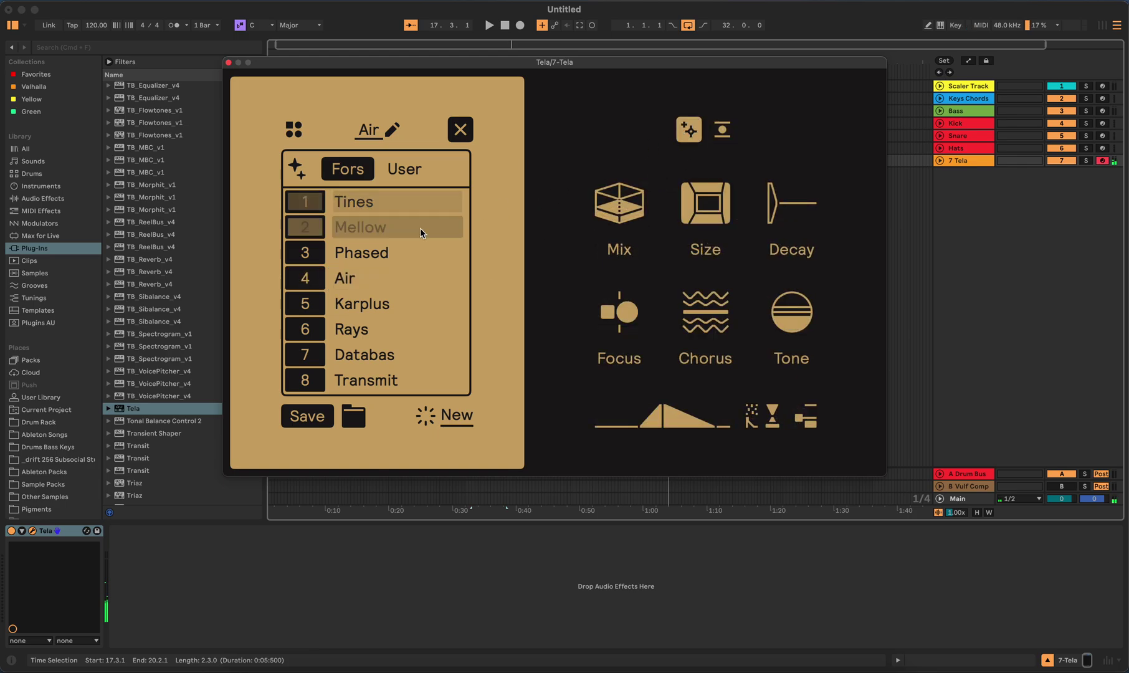
- Audition the Karplus, Rays, Plastik and Stucco presets
left_click(387, 304)
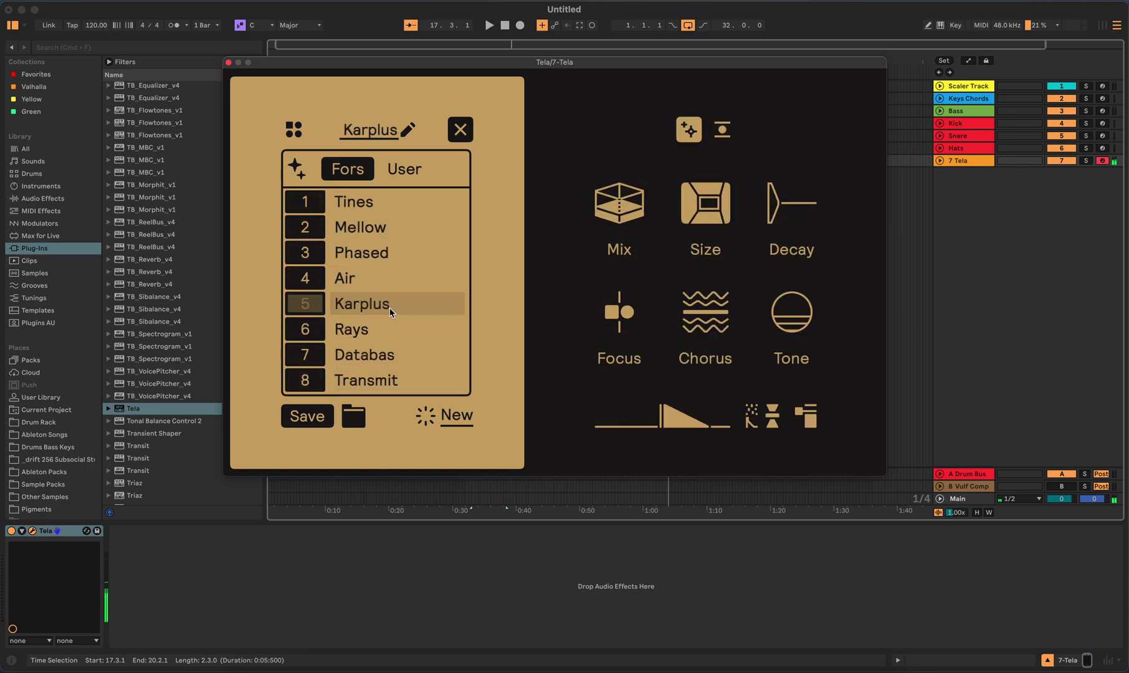
left_click(388, 340)
scroll(409, 358, "down", 3)
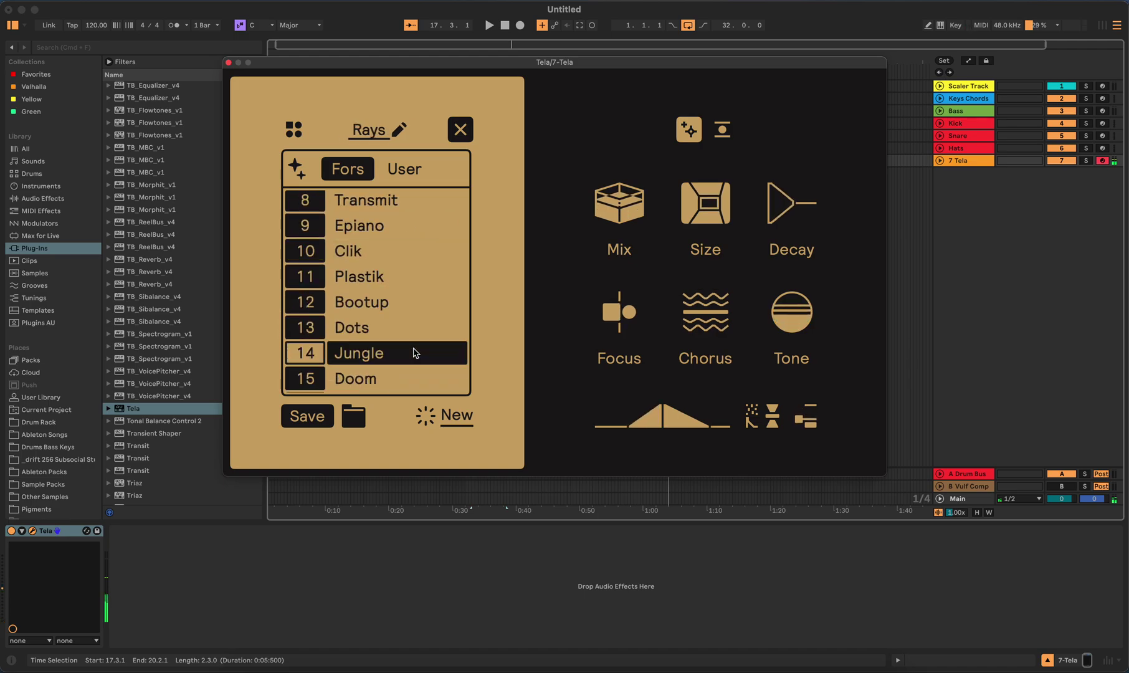
left_click(395, 274)
scroll(394, 324, "down", 3)
left_click(391, 250)
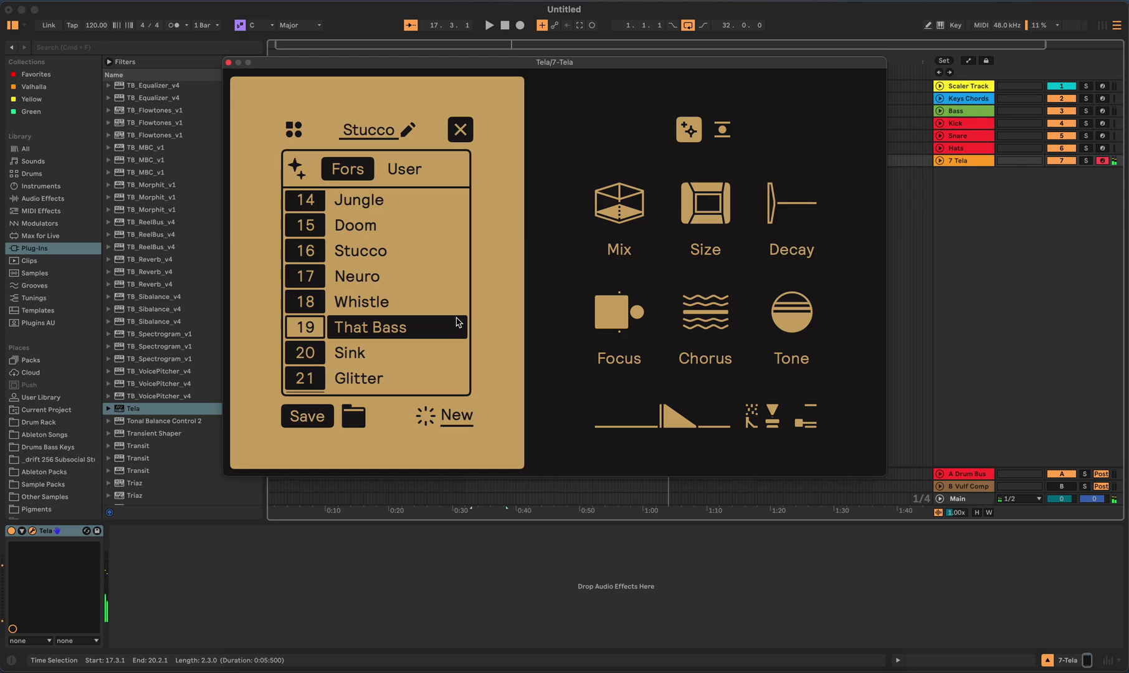
- Audition the Alarm, Shards, Sand and BD Aco presets
scroll(408, 348, "down", 6)
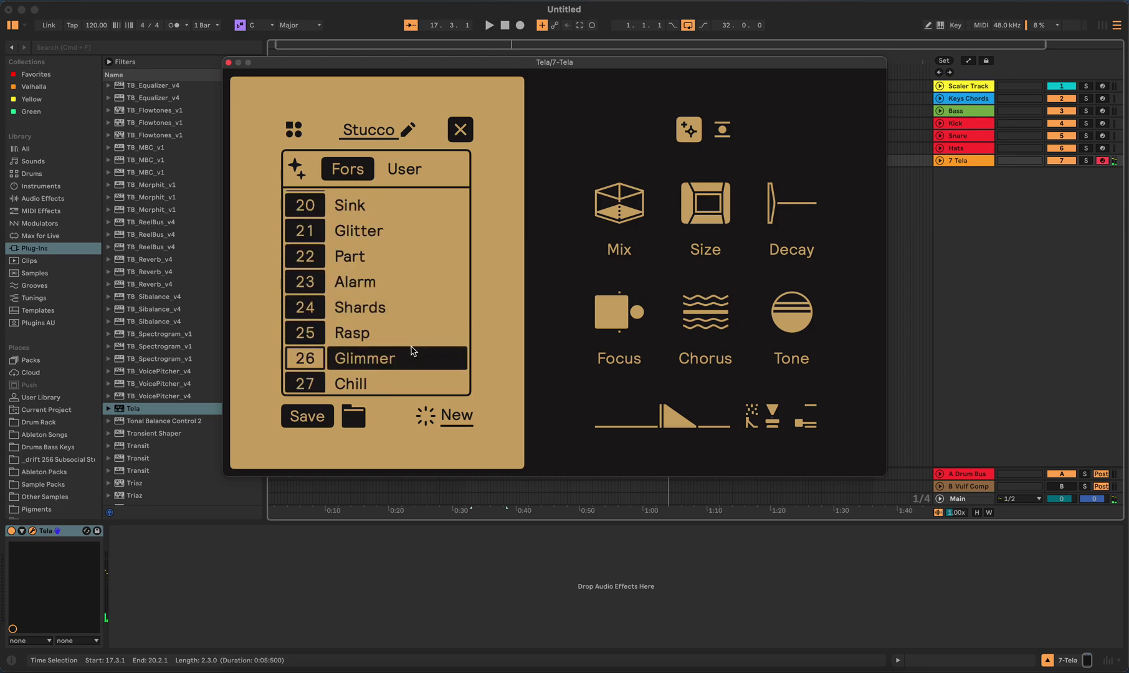
left_click(386, 290)
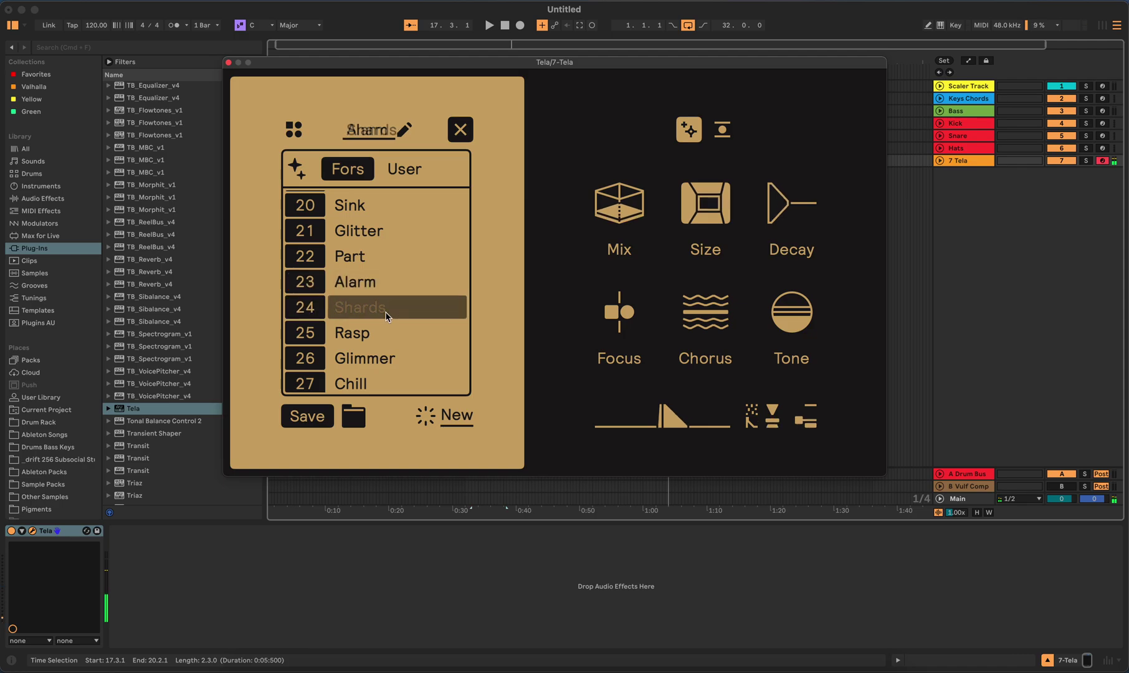
left_click(386, 306)
scroll(390, 357, "down", 4)
left_click(396, 306)
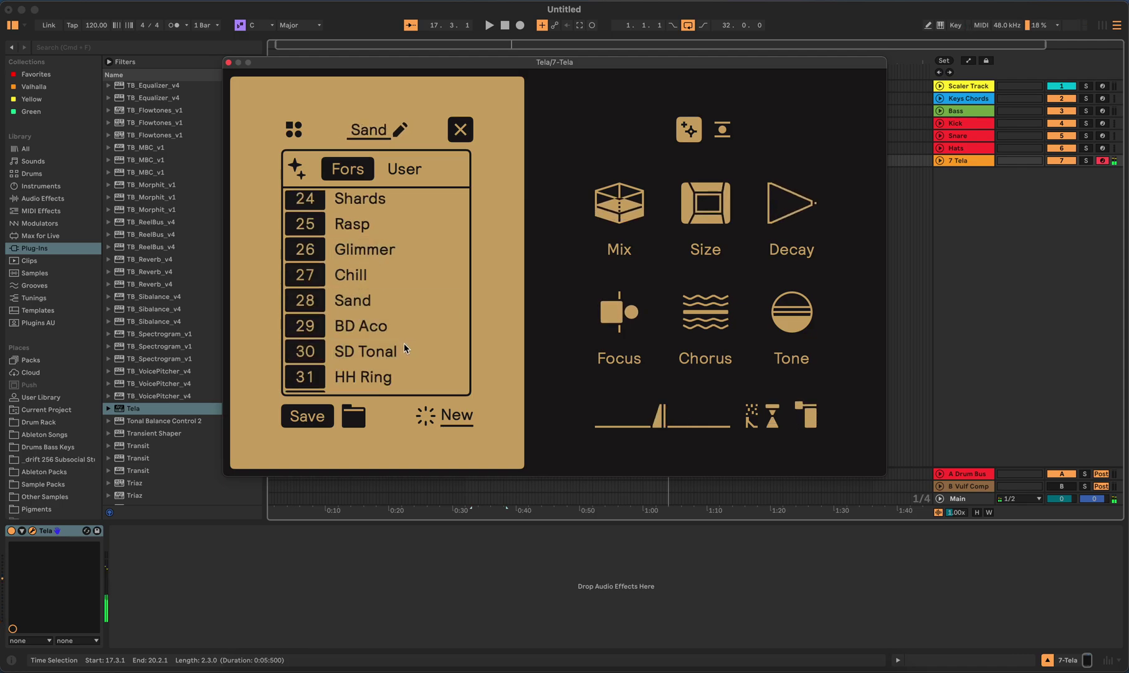
left_click(404, 324)
- Audition the drum presets SD Snap, OH Gold, SD Gated, SD Soft and BD Gubb, ending on SD Gated
scroll(406, 347, "down", 7)
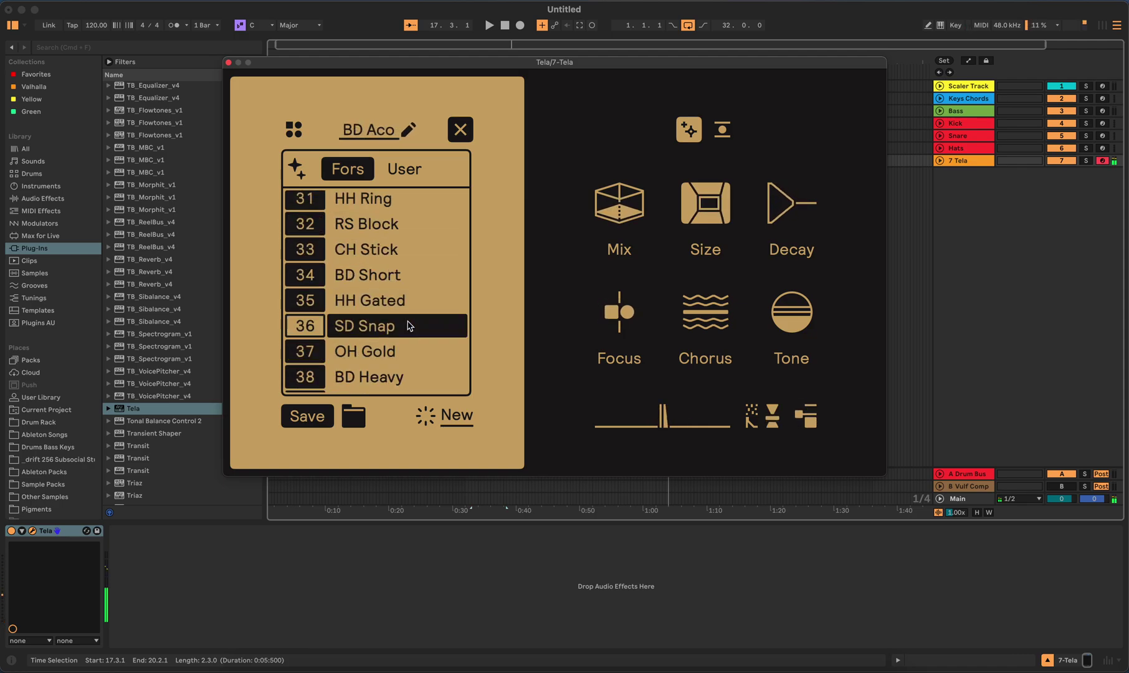
left_click(415, 325)
left_click(429, 353)
scroll(417, 336, "down", 8)
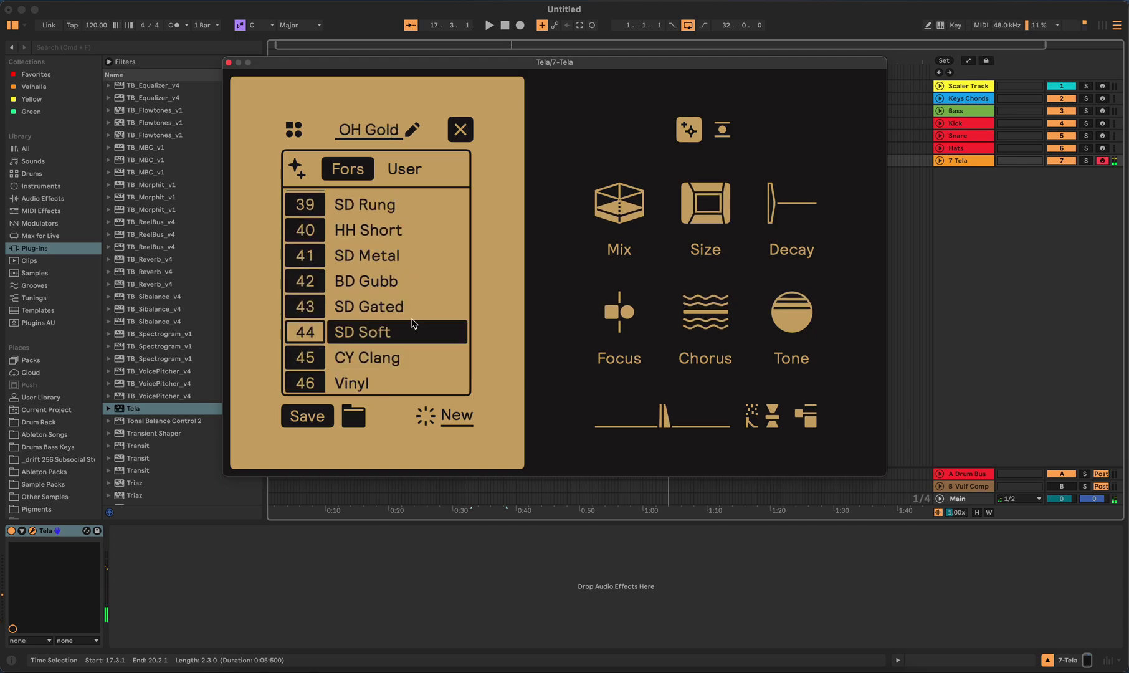
left_click(408, 309)
left_click(407, 332)
left_click(398, 290)
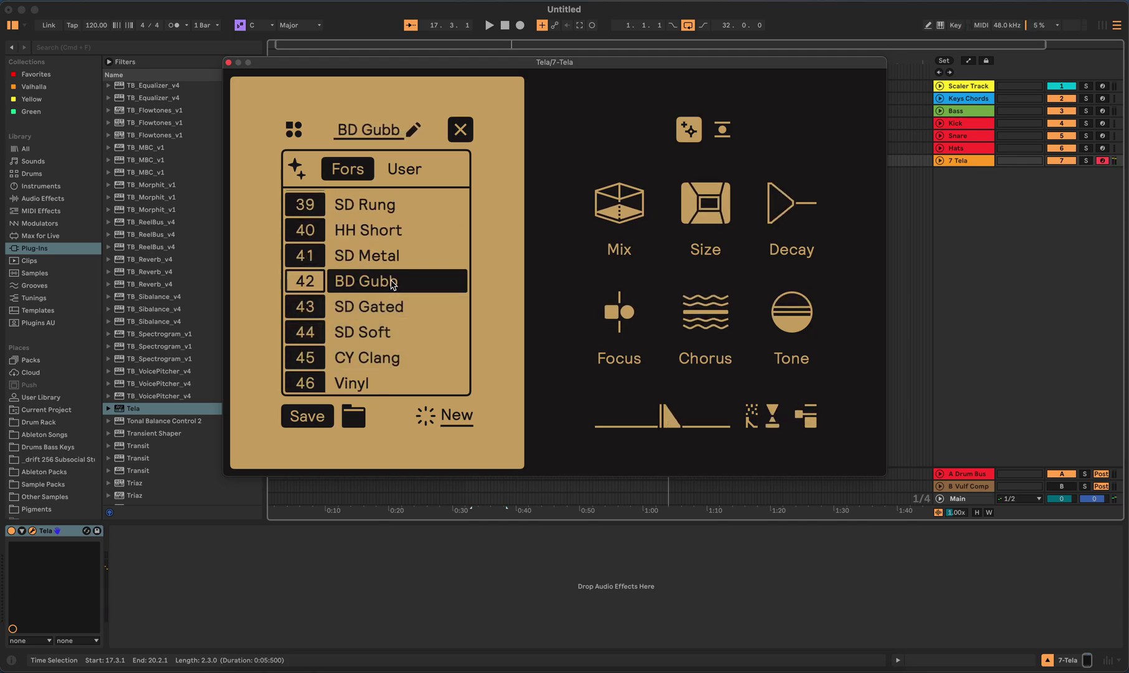
left_click(390, 309)
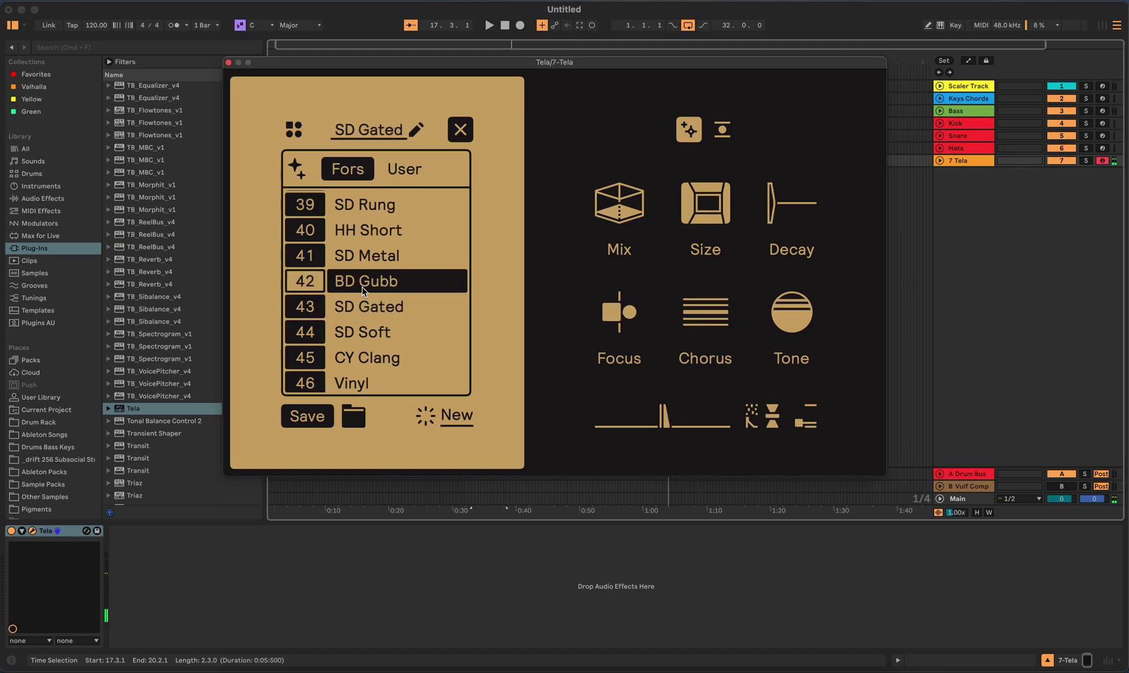
scroll(389, 284, "down", 5)
- Audition Vinyl and the EP presets Boomer, Krisp, Likes and Sesam
left_click(374, 250)
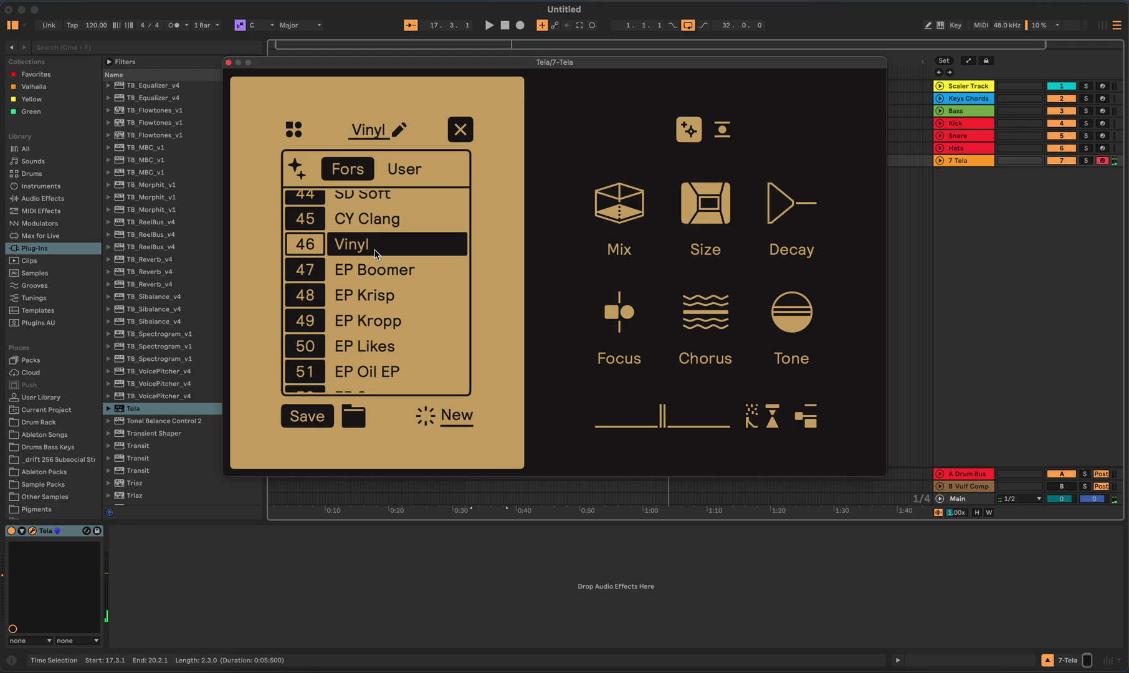
left_click(377, 269)
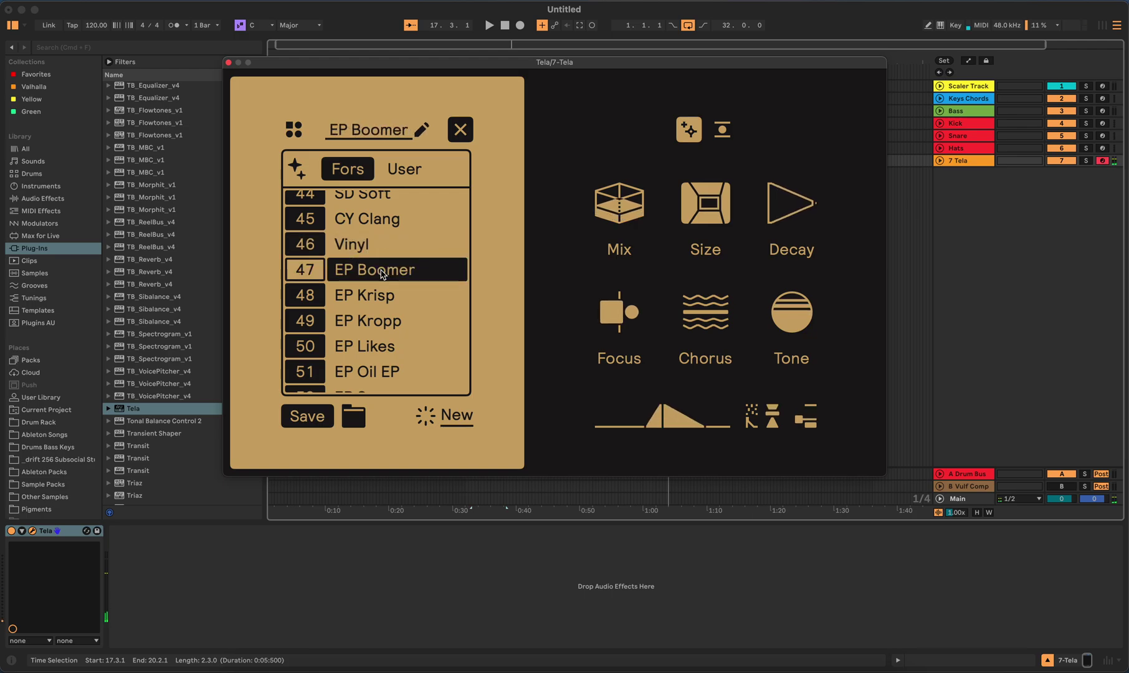
left_click(377, 304)
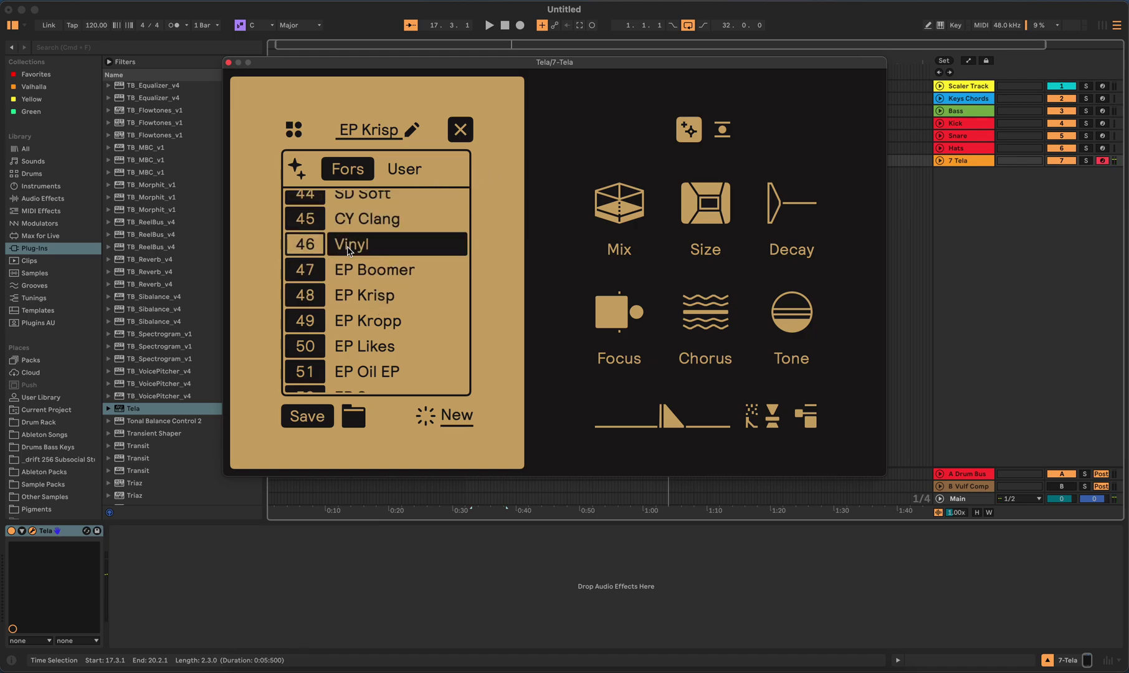
scroll(390, 286, "down", 1)
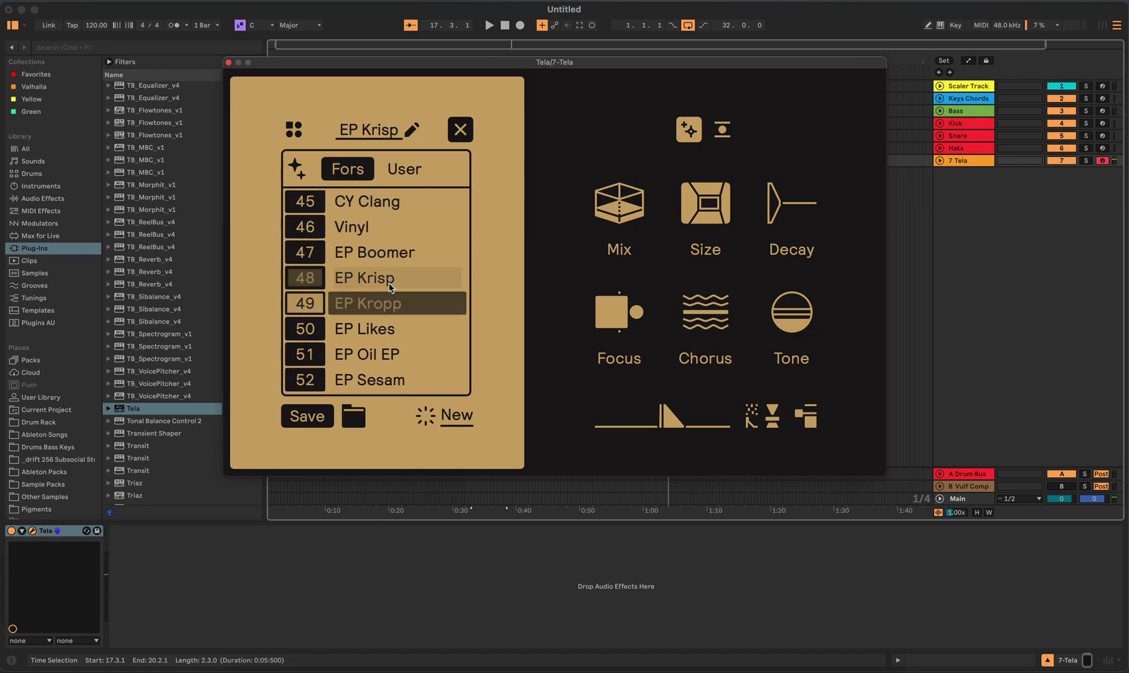
left_click(391, 330)
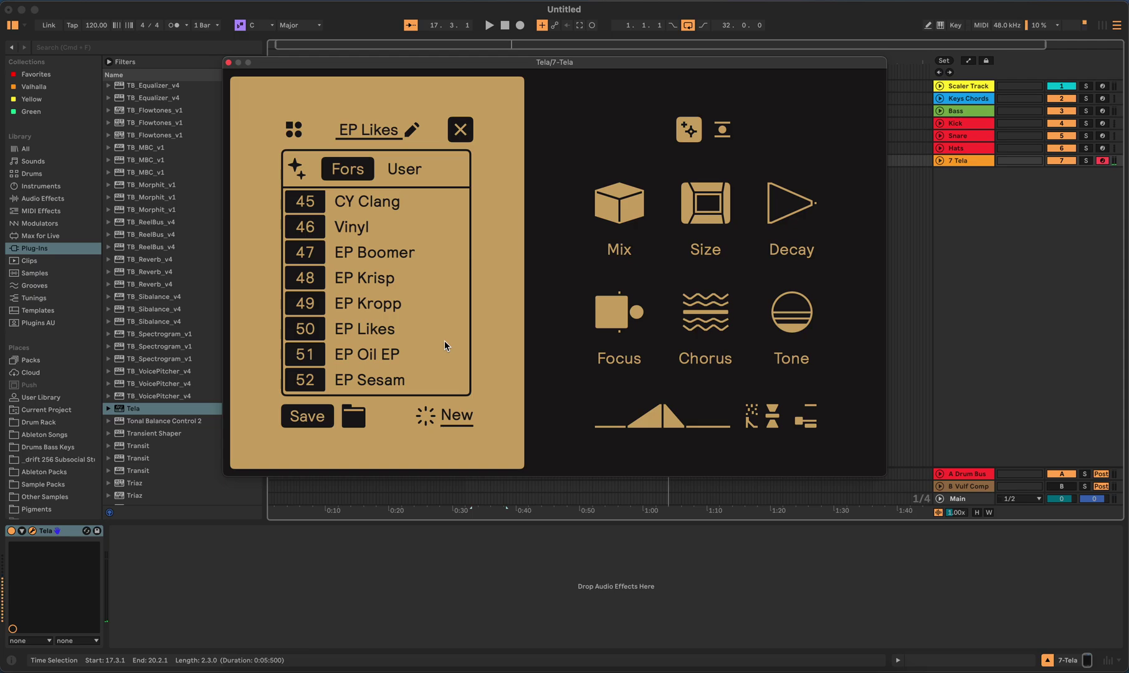
left_click(369, 369)
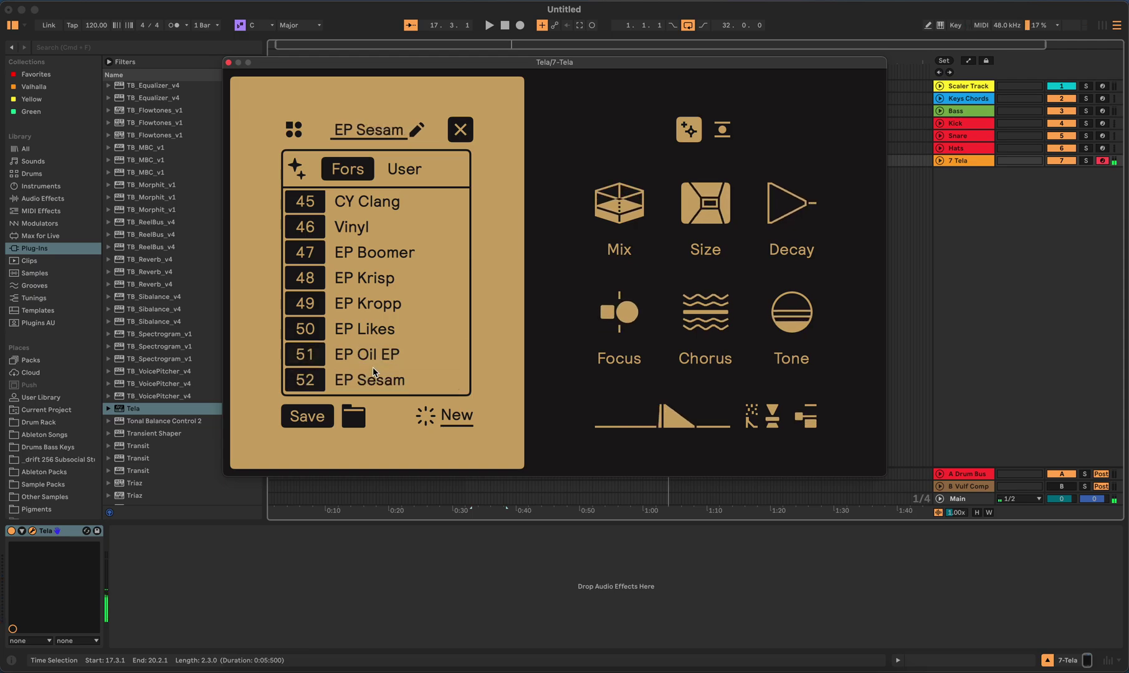
- Audition the MF Bell presets (Bend, Bell1, Bell2soft, Bellmod, Bell7), returning to MF Bell2soft
scroll(377, 371, "down", 5)
left_click(386, 306)
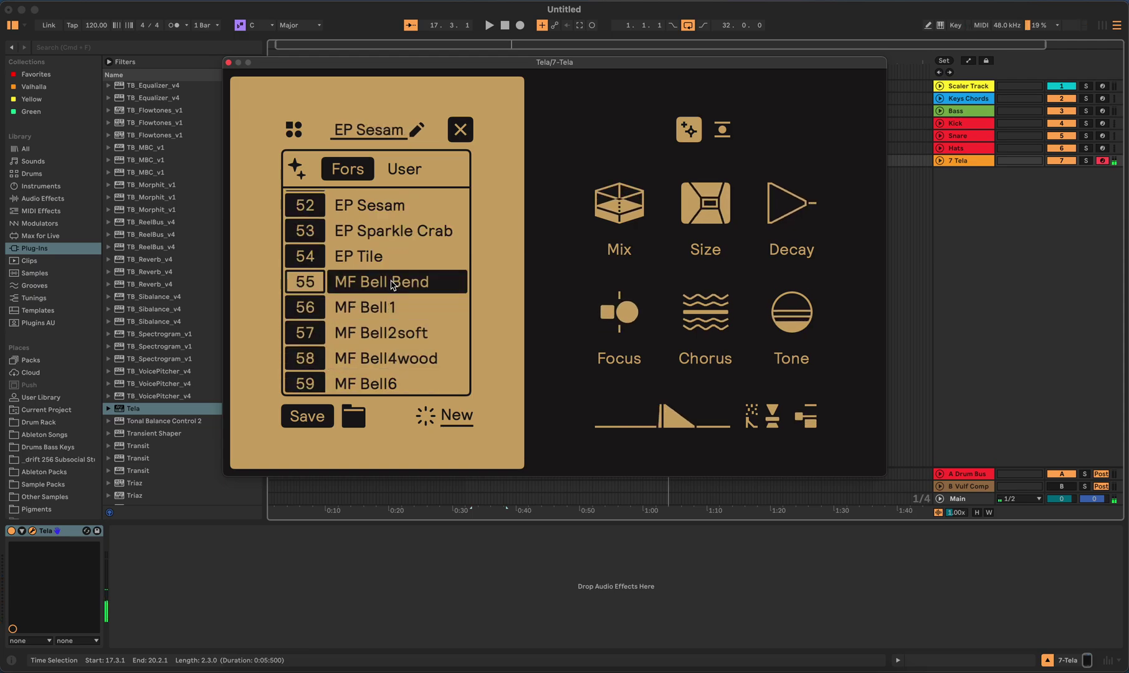
left_click(390, 289)
left_click(388, 306)
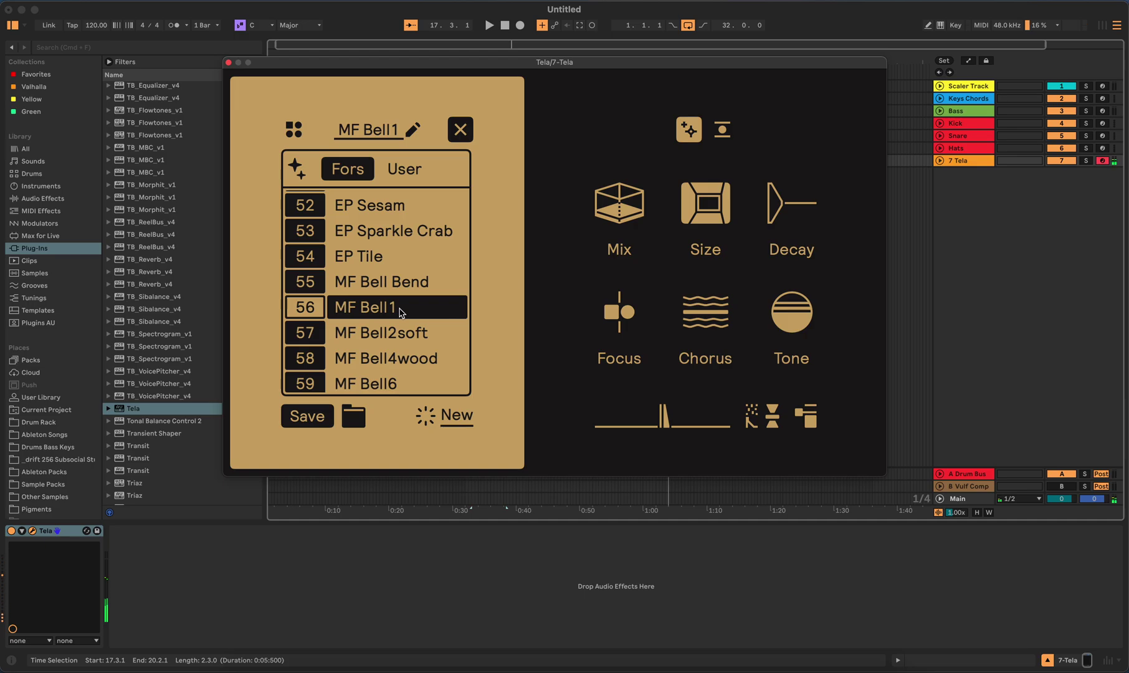
left_click(406, 335)
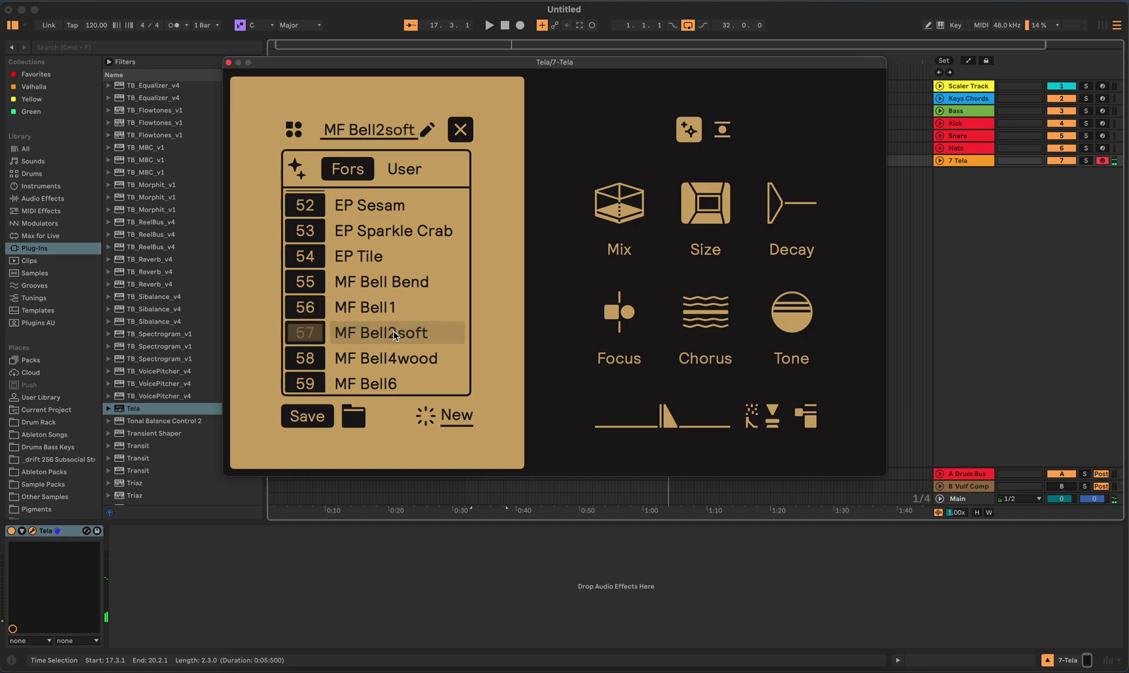
scroll(405, 344, "down", 3)
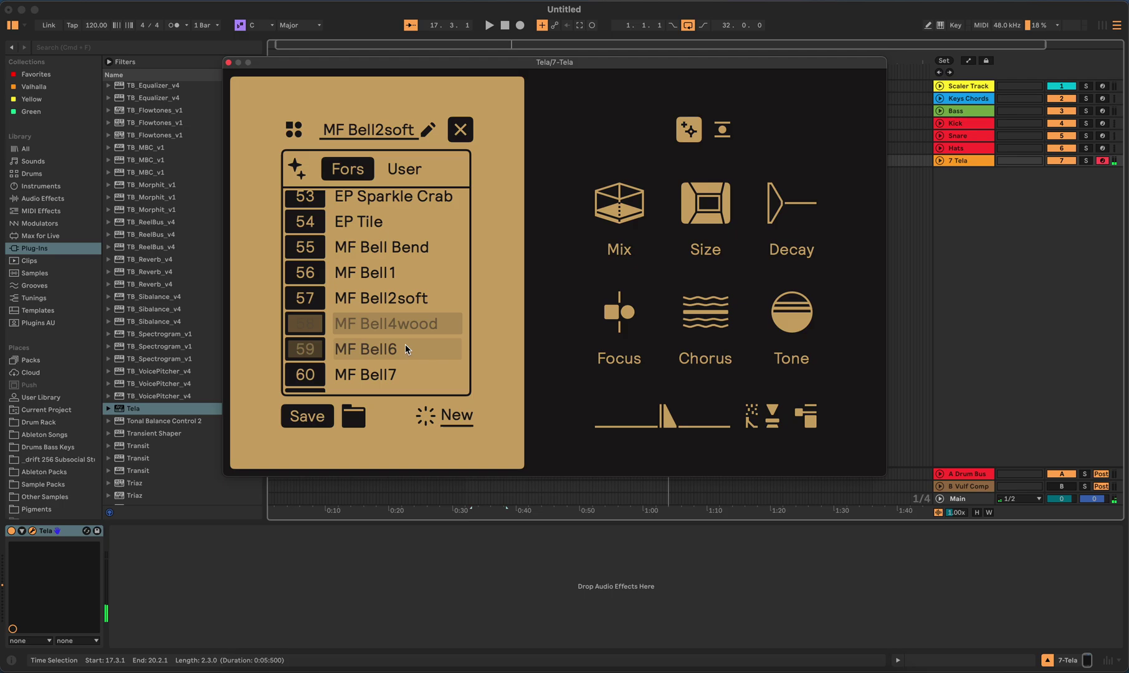
left_click(406, 324)
left_click(402, 302)
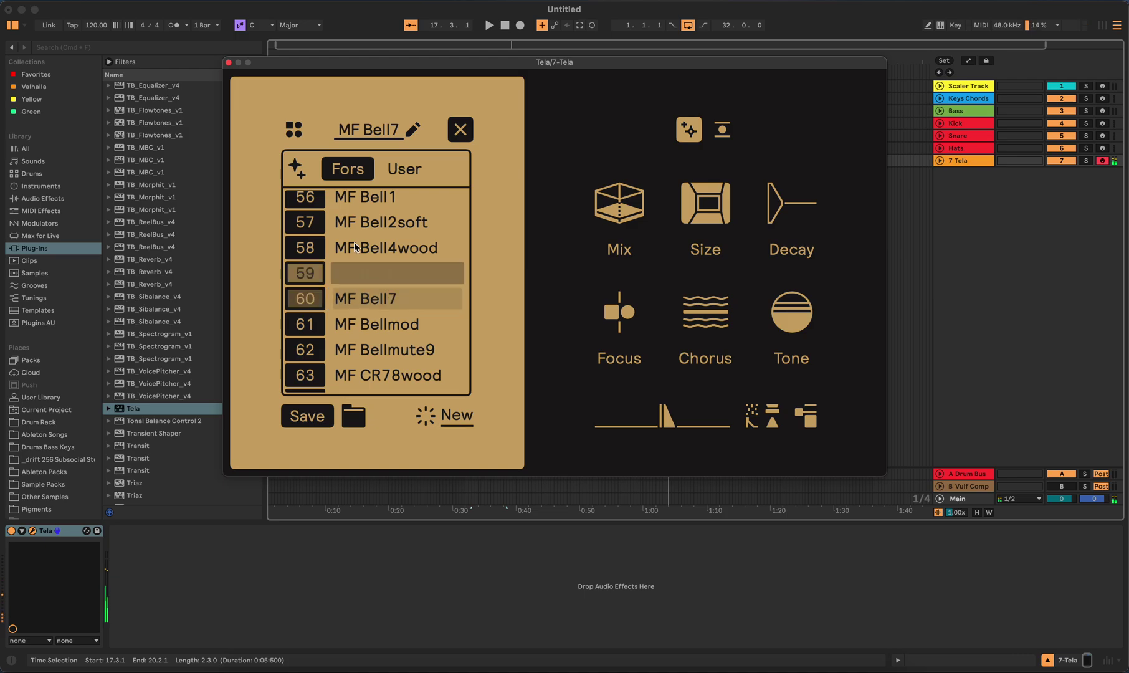
left_click(391, 222)
- Audition MF Framedr1 and MF Glock1scrapy, leaving MF Hat loaded
scroll(416, 337, "down", 1)
scroll(416, 338, "down", 5)
left_click(411, 304)
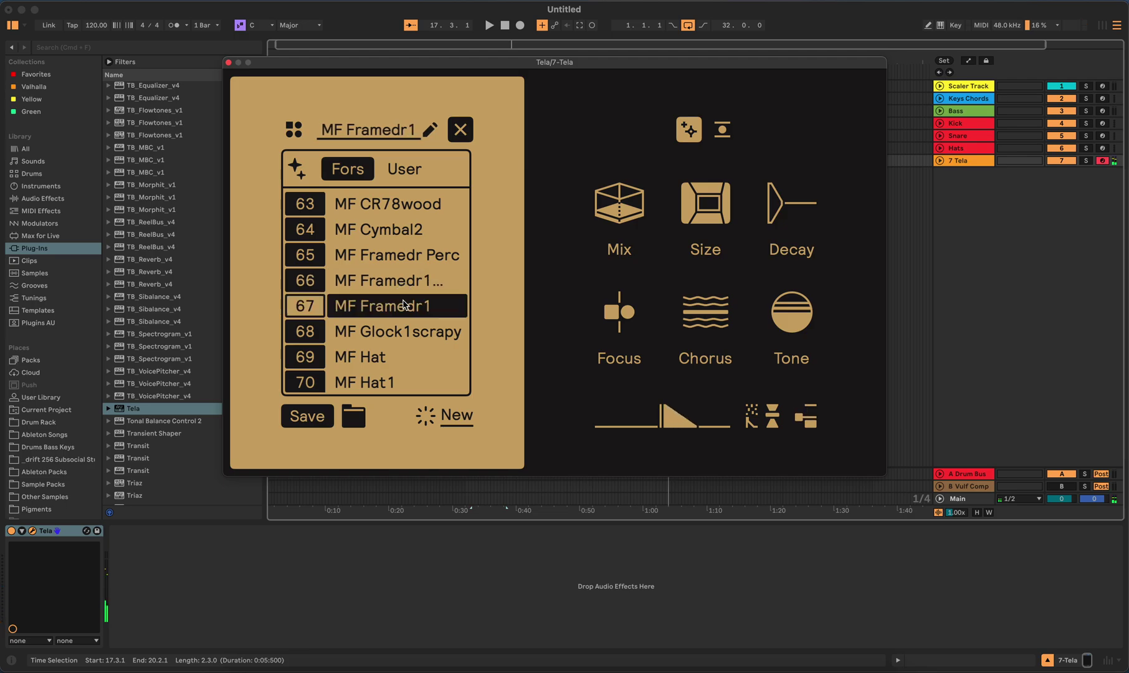
left_click(406, 336)
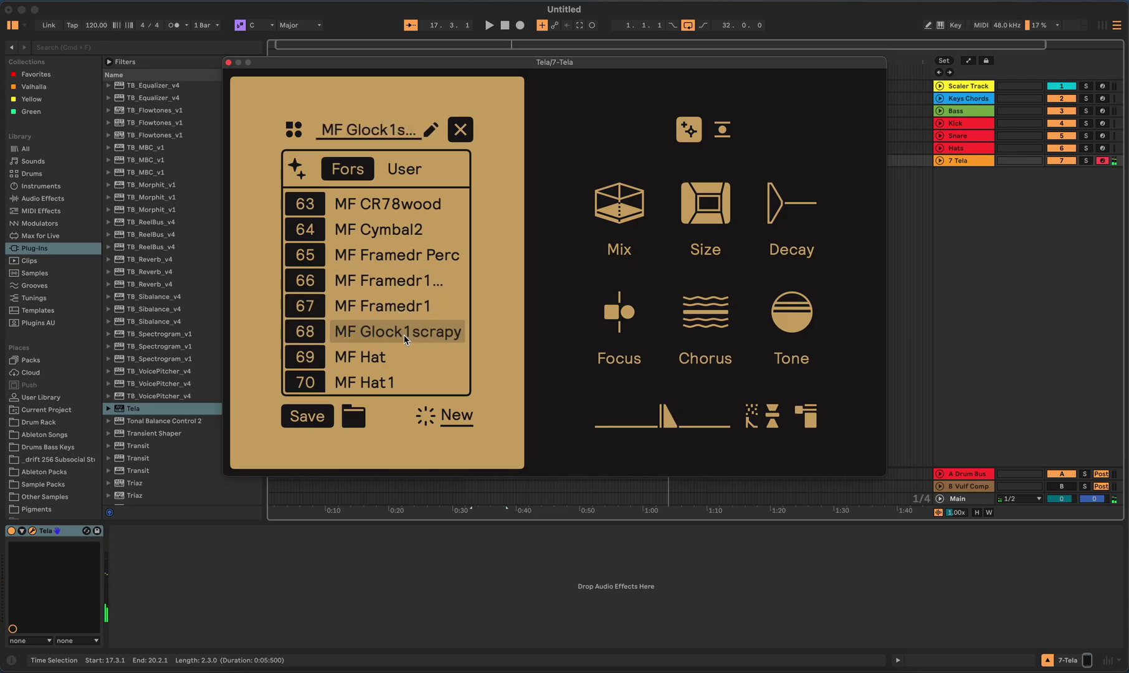
left_click(394, 356)
scroll(394, 357, "down", 5)
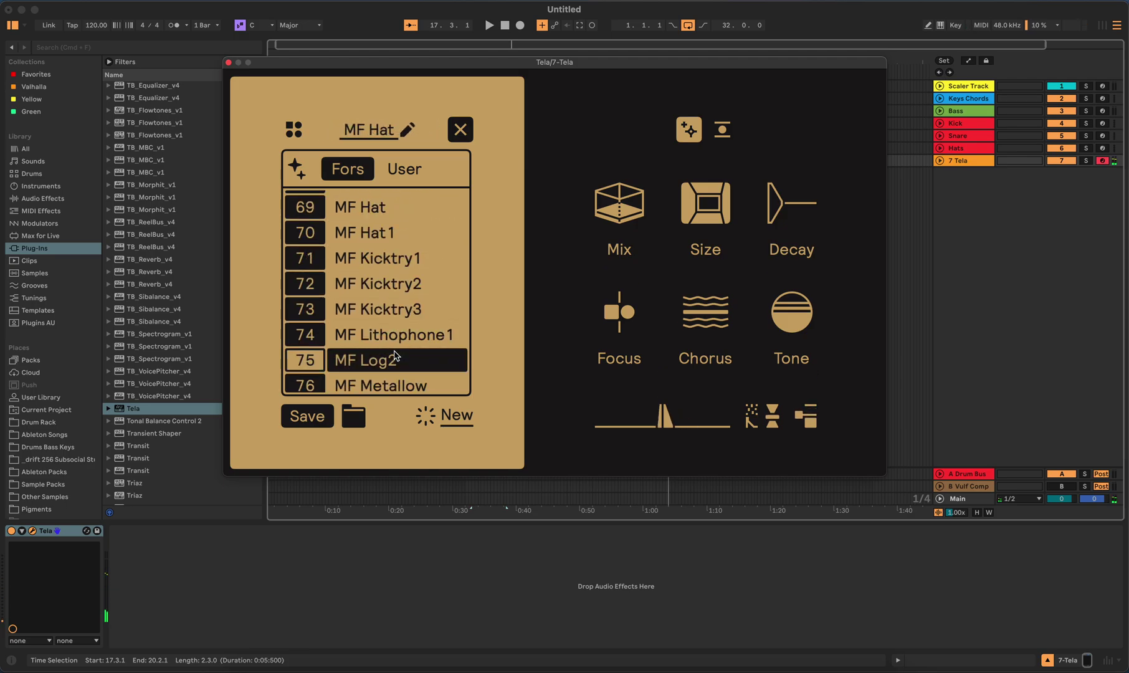
scroll(396, 357, "down", 5)
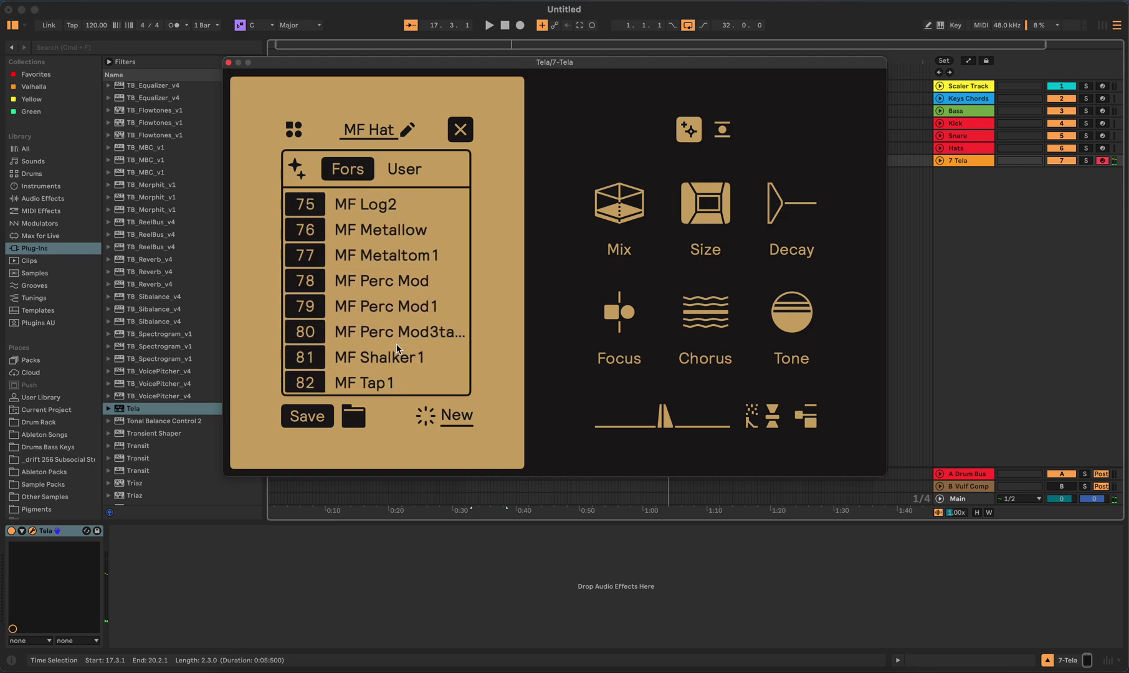
- Audition MF Wood1, presets 87, 88 and 93, then AO Reveso and AO Gestalt
scroll(397, 340, "down", 6)
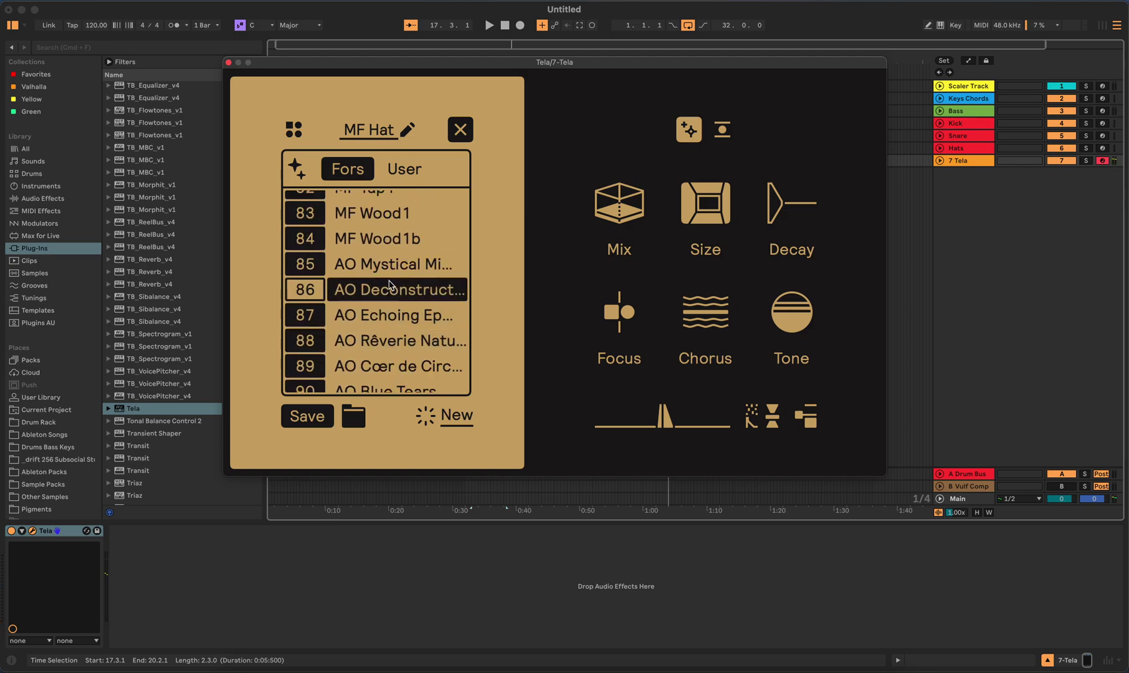
left_click(396, 220)
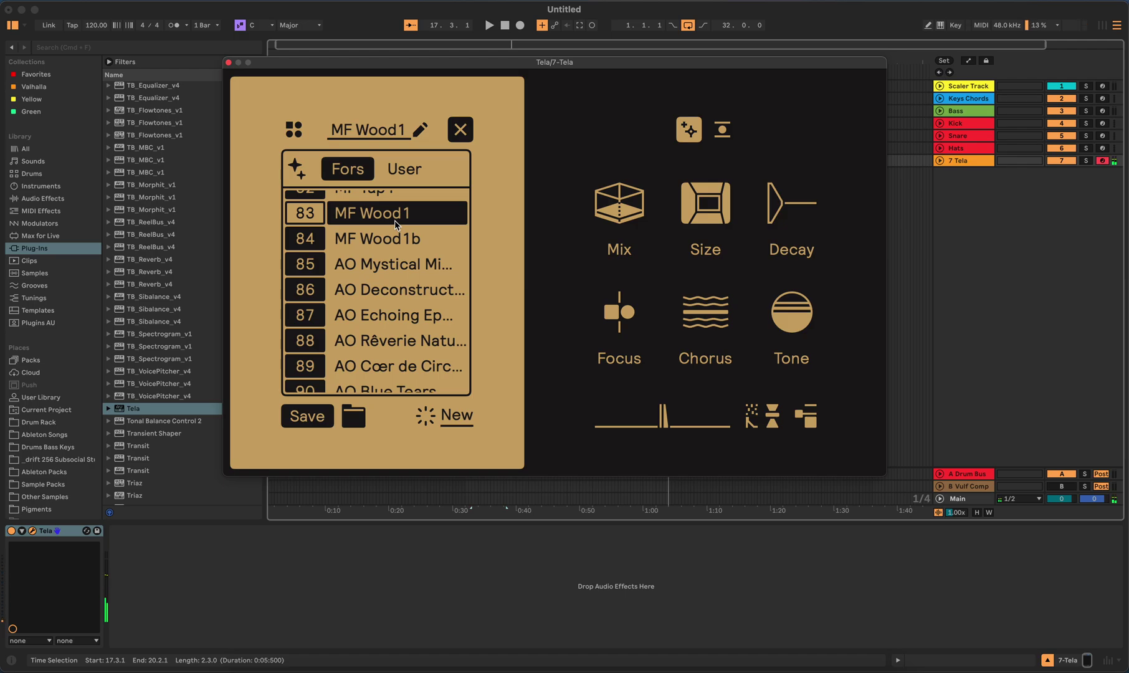
scroll(396, 231, "down", 1)
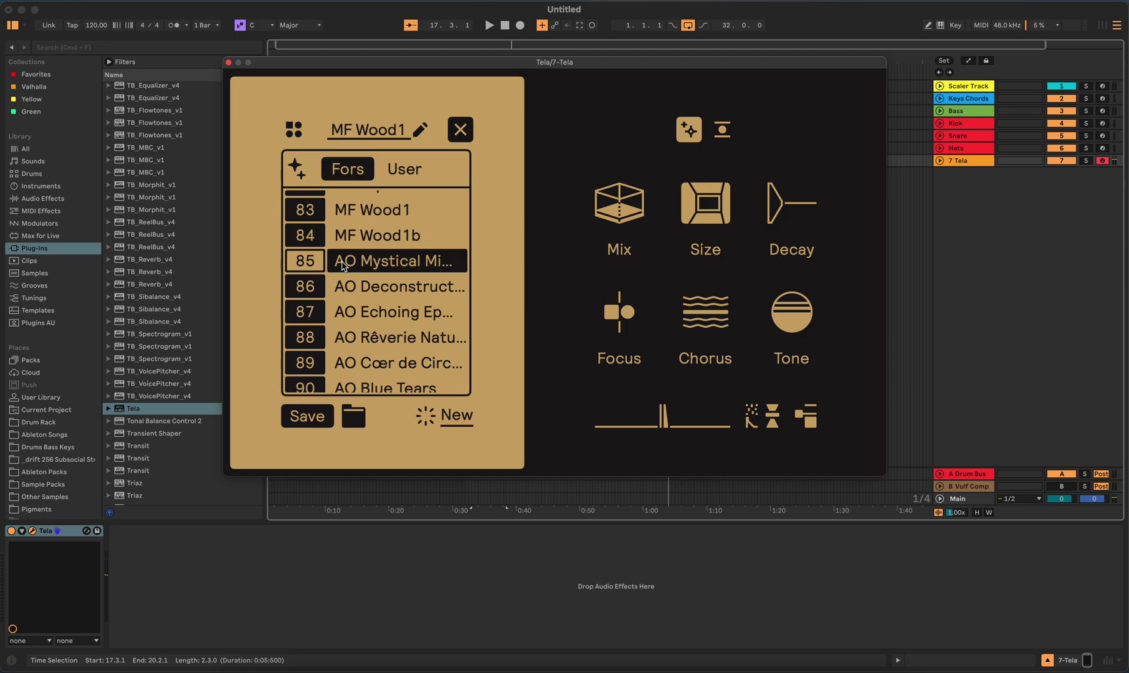
left_click(408, 309)
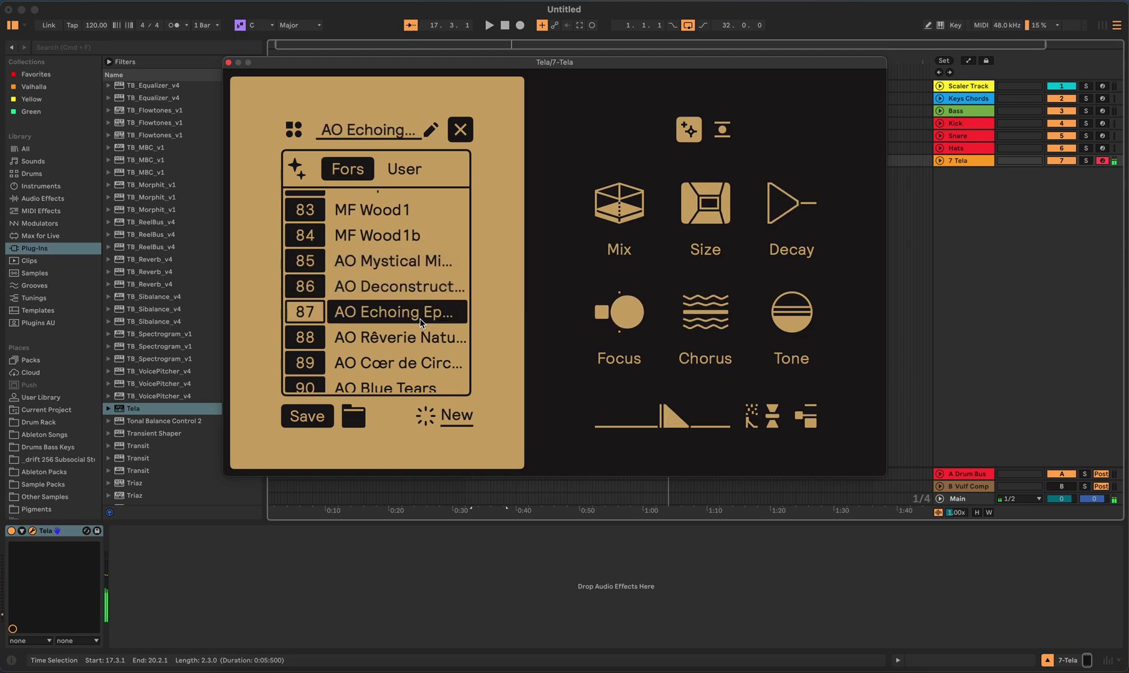
left_click(421, 338)
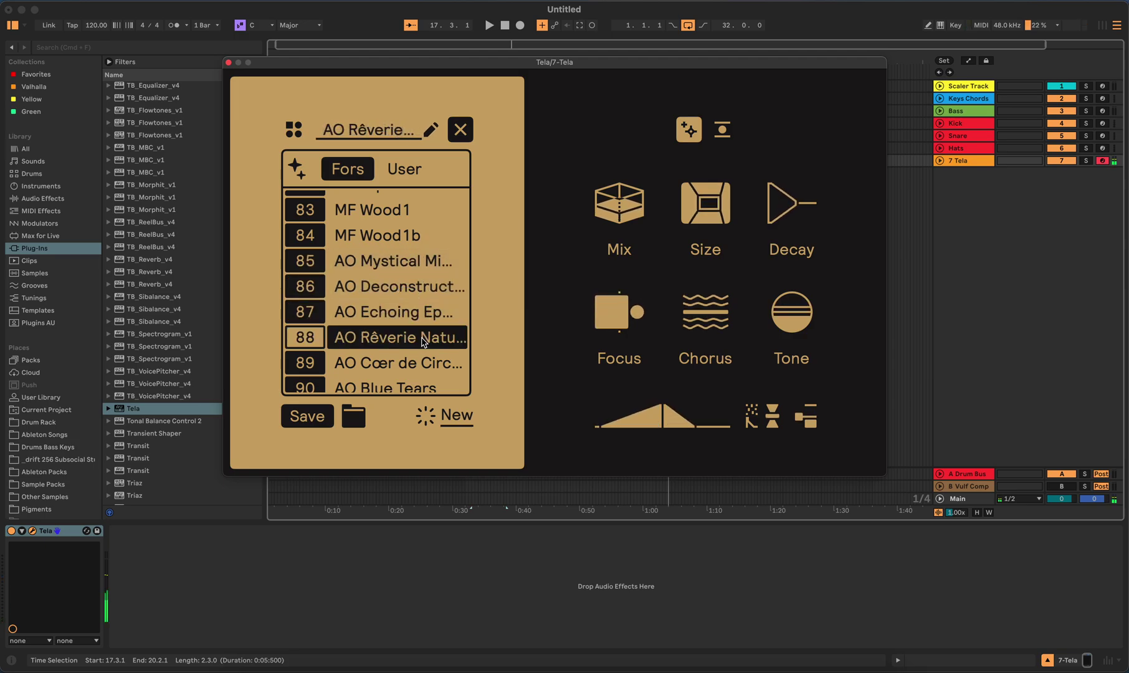
scroll(422, 341, "down", 5)
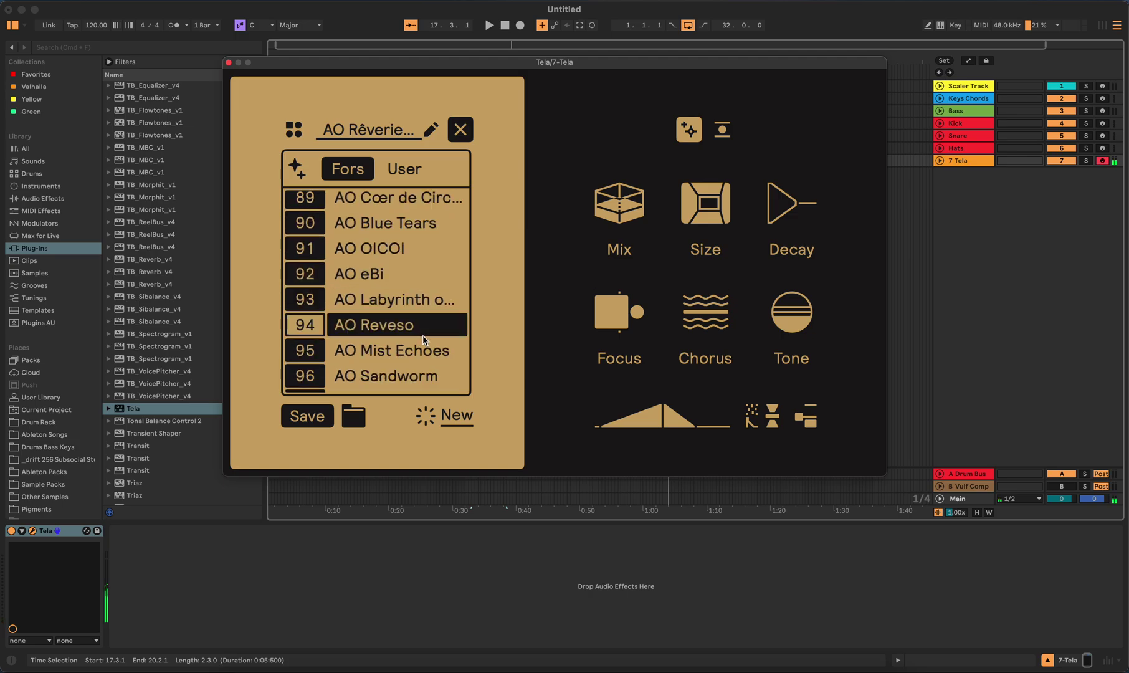
left_click(413, 307)
left_click(414, 318)
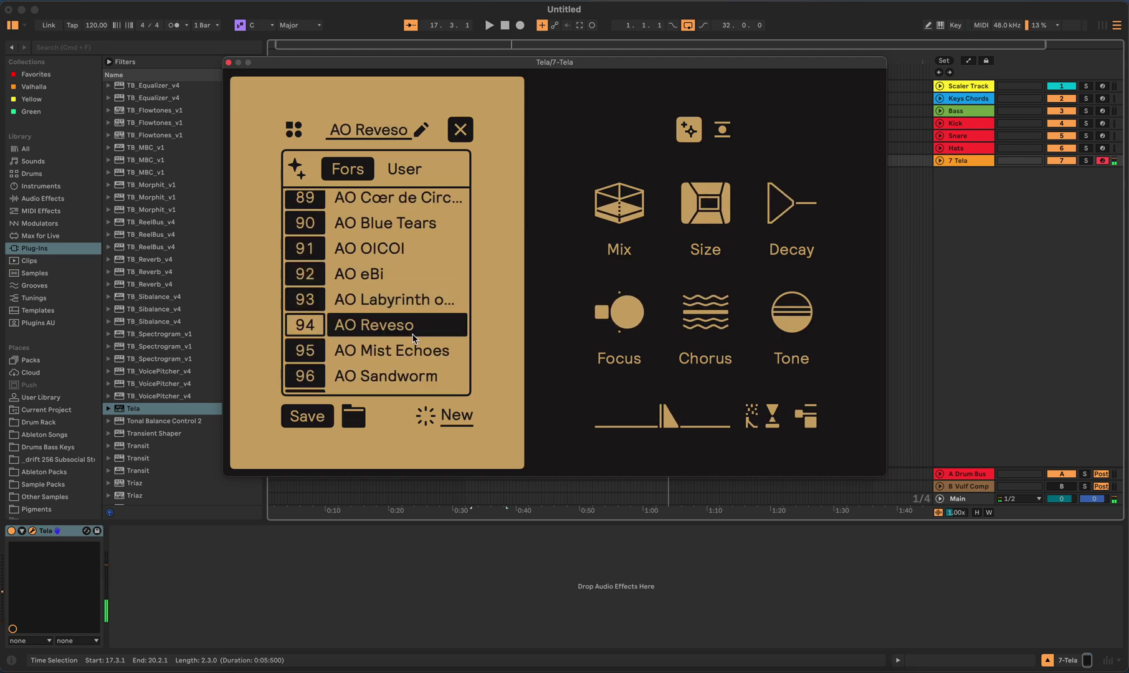
scroll(413, 337, "down", 6)
left_click(412, 282)
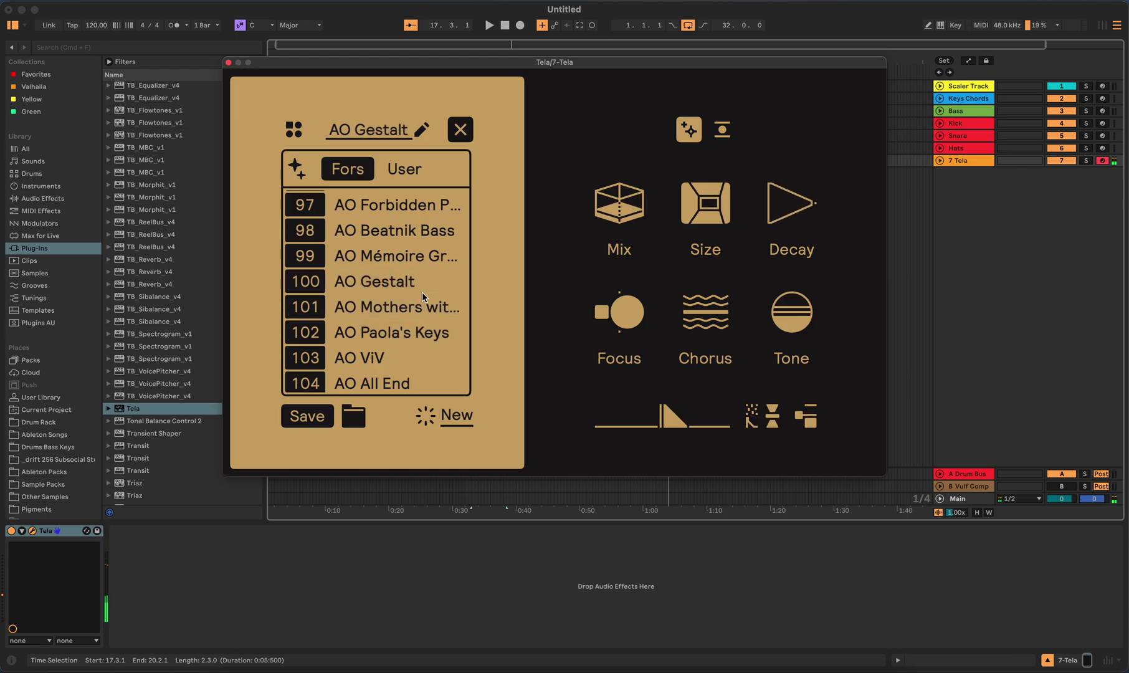
scroll(435, 325, "down", 2)
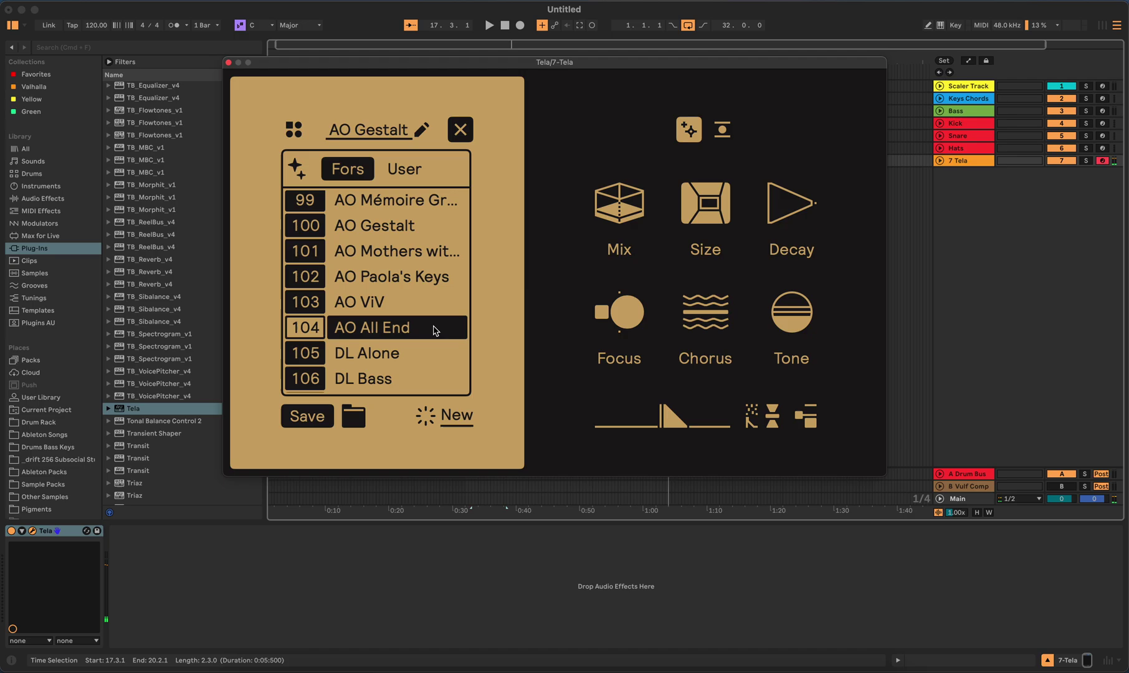
scroll(432, 323, "down", 3)
- Audition DL Alone, DL DeepBell, DL NastyCherry and GG Acousm 1
left_click(359, 268)
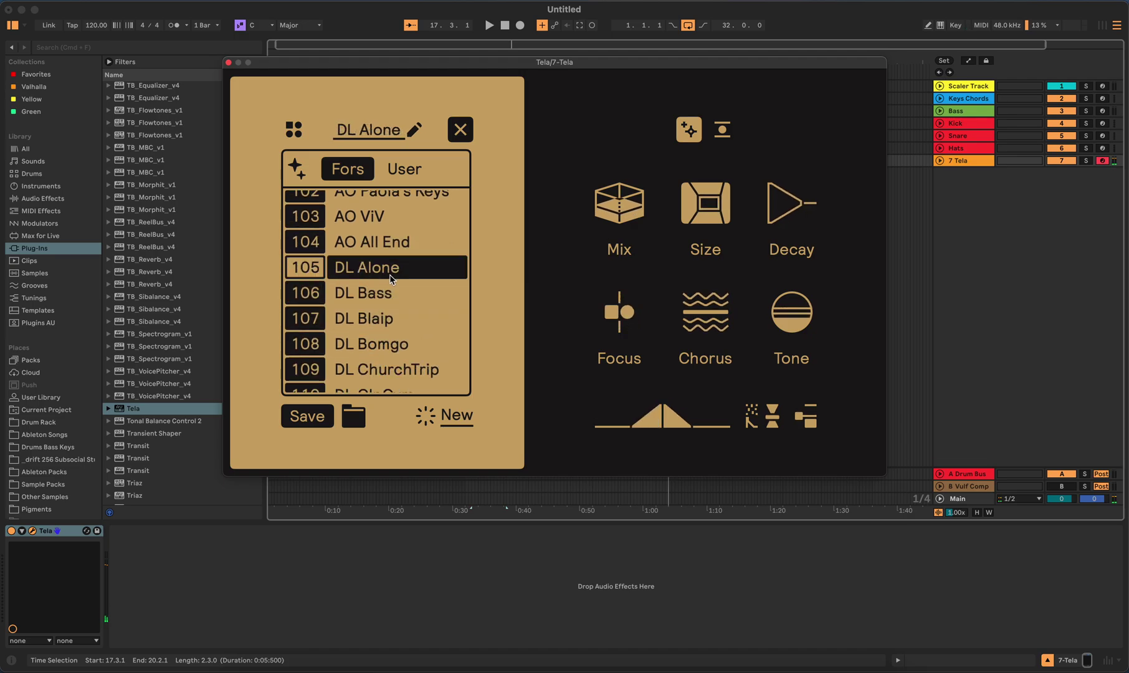
scroll(411, 310, "down", 1)
scroll(411, 309, "down", 5)
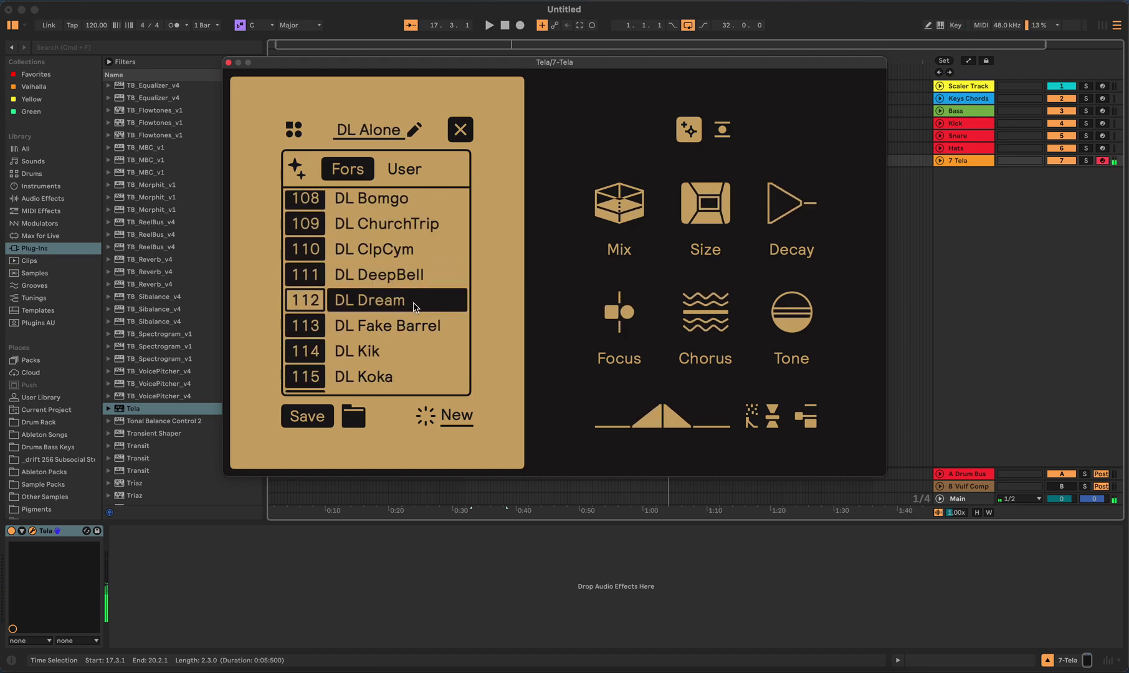
left_click(392, 275)
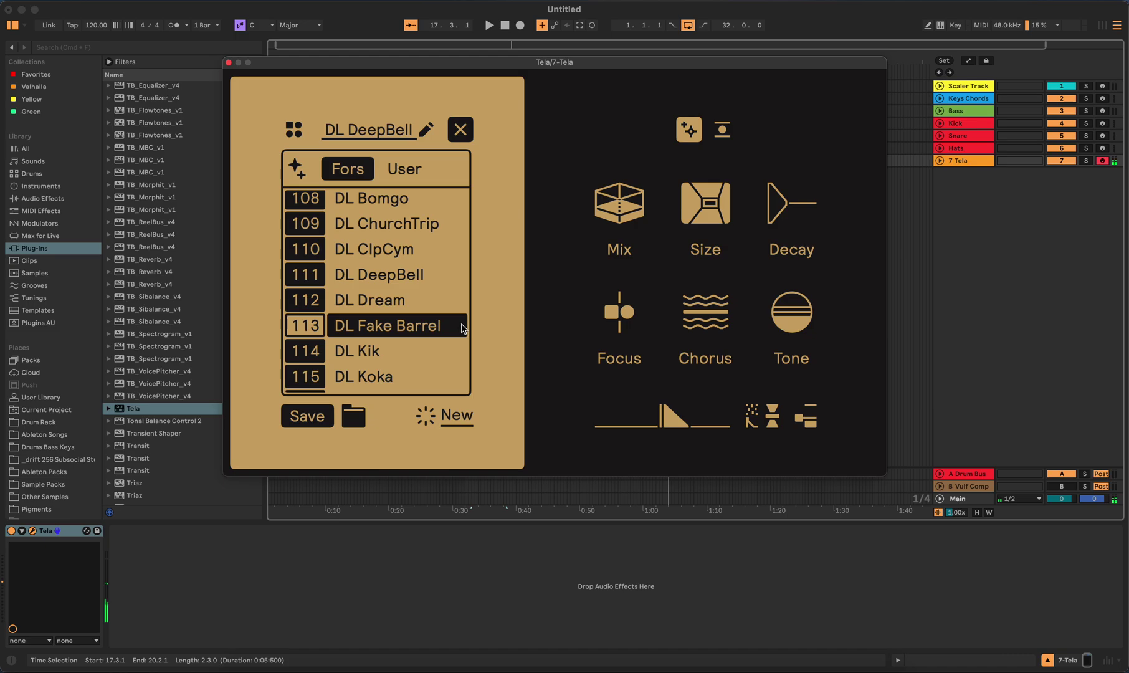
scroll(448, 329, "down", 6)
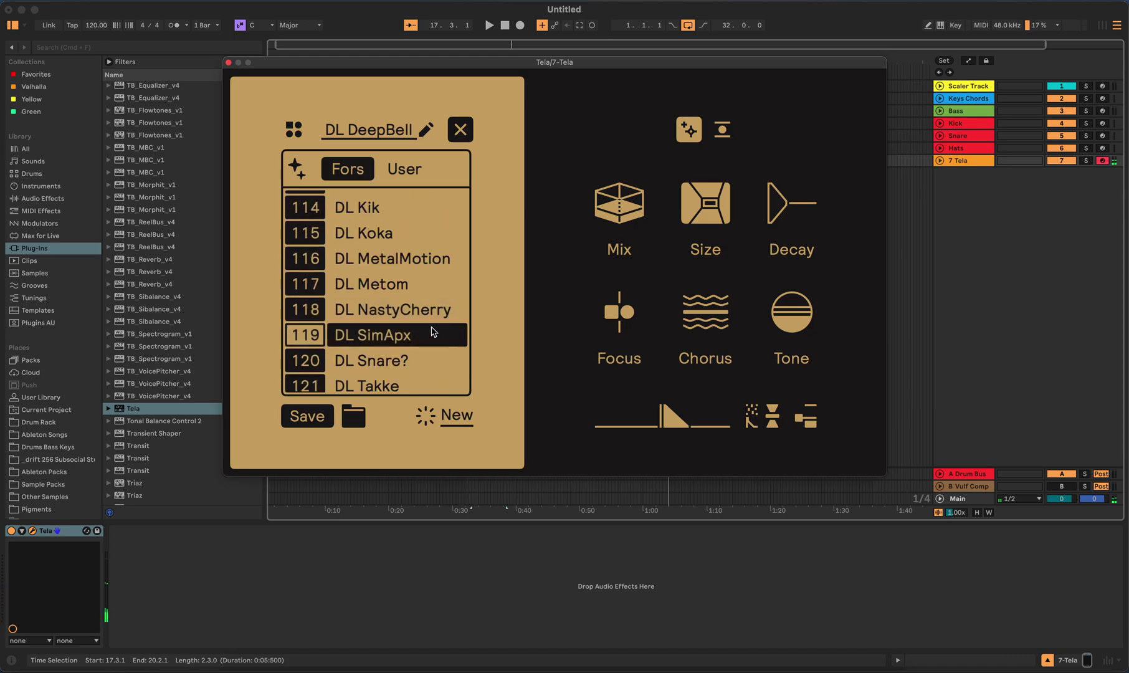
left_click(392, 316)
scroll(431, 330, "down", 7)
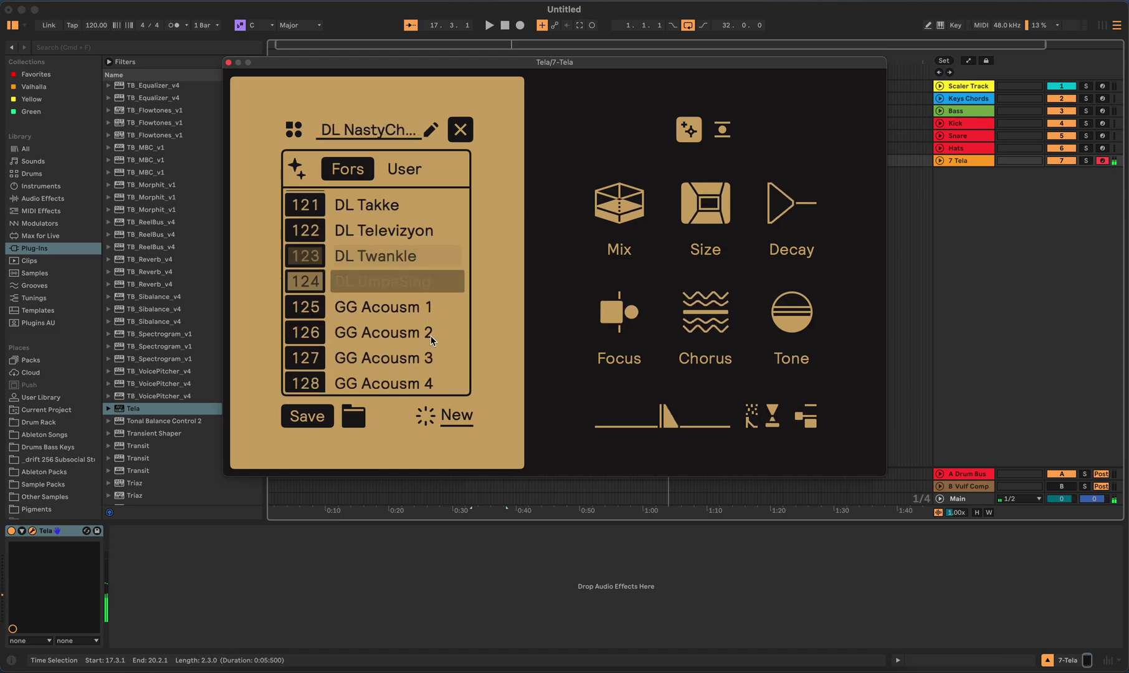
left_click(440, 317)
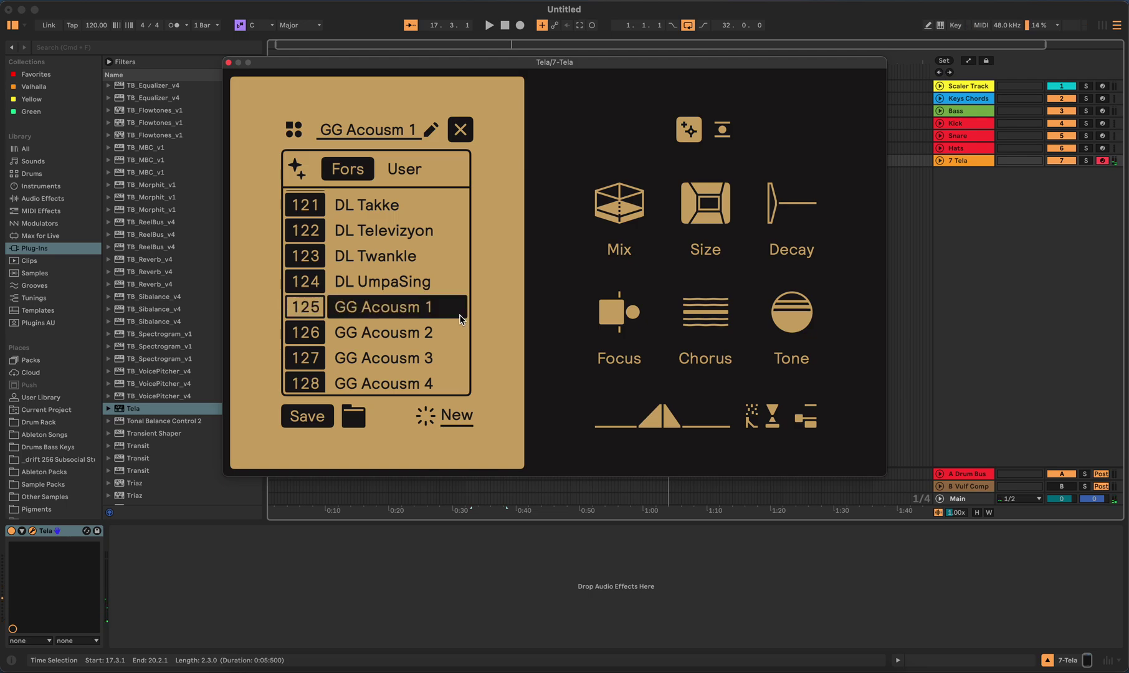
- Audition GG Keys 1 and GG Pad 3, turning the mix down to about 36.5
scroll(414, 333, "down", 7)
left_click(411, 324)
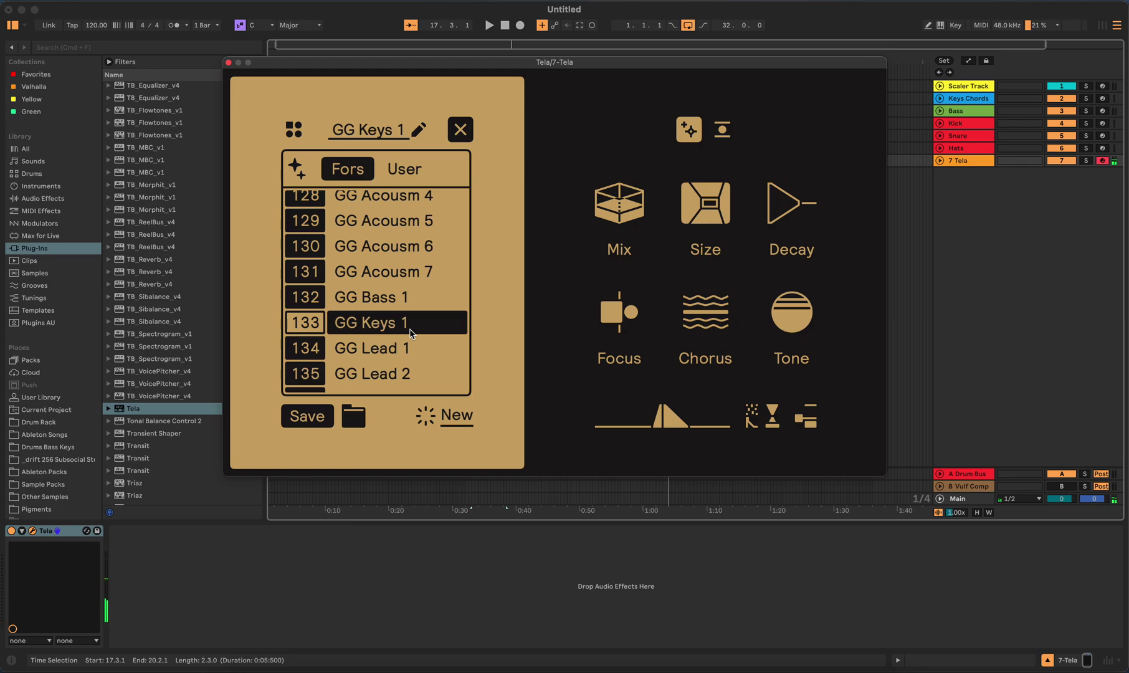
scroll(410, 333, "down", 10)
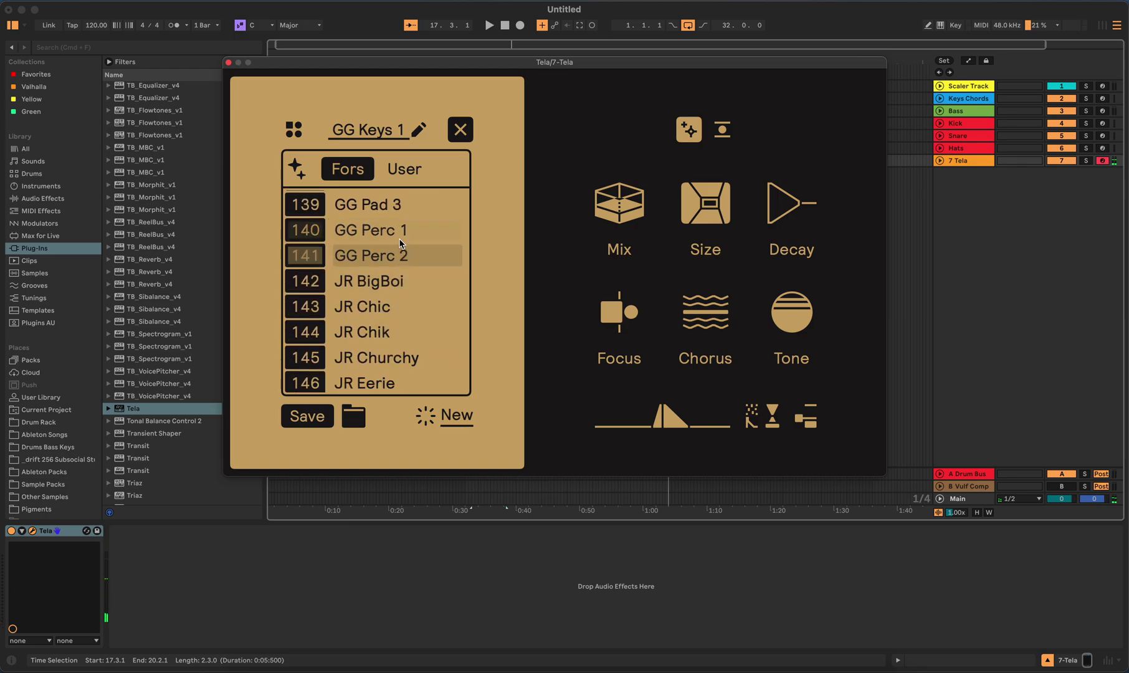
left_click(402, 209)
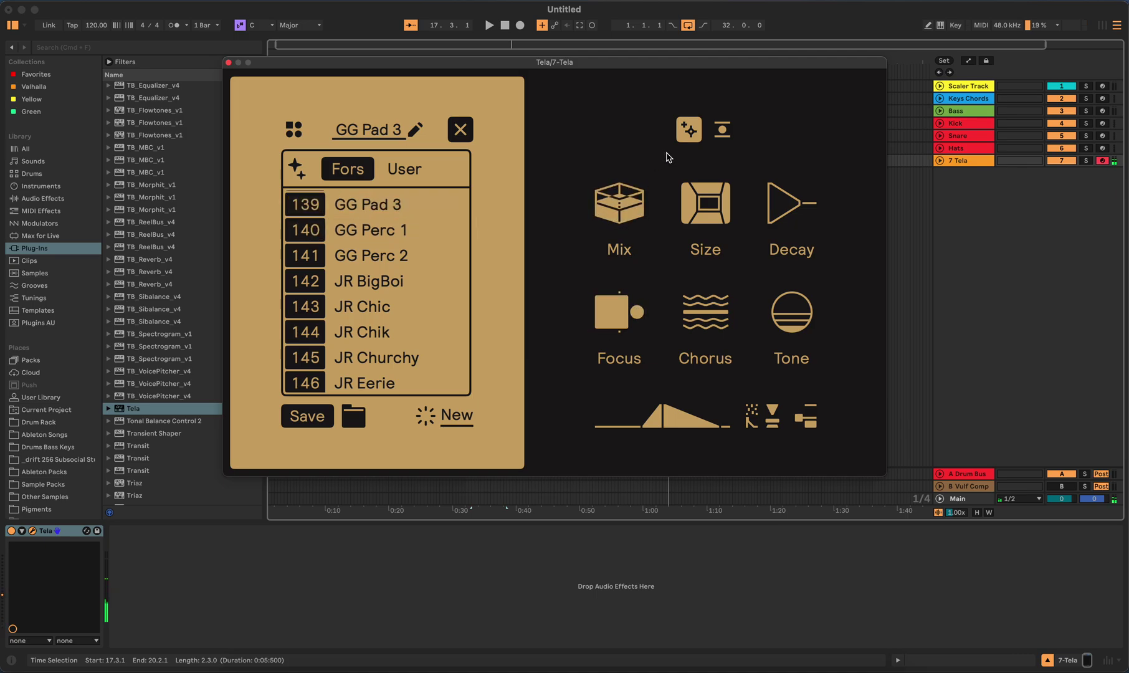
left_click_drag(614, 197, 544, 208)
- Audition JR Noiz, JR Windy, MDN FM Horn, MDN Anime Bell and MDN Tela 1
scroll(424, 282, "down", 4)
left_click(416, 293)
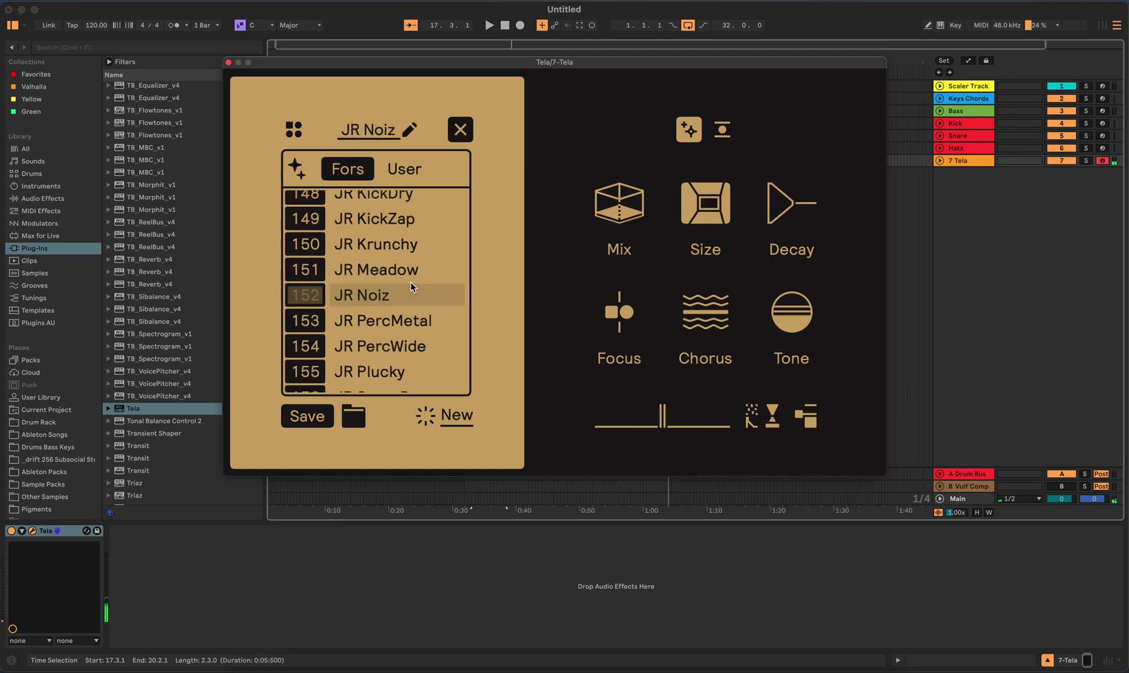
scroll(422, 286, "down", 5)
left_click(411, 283)
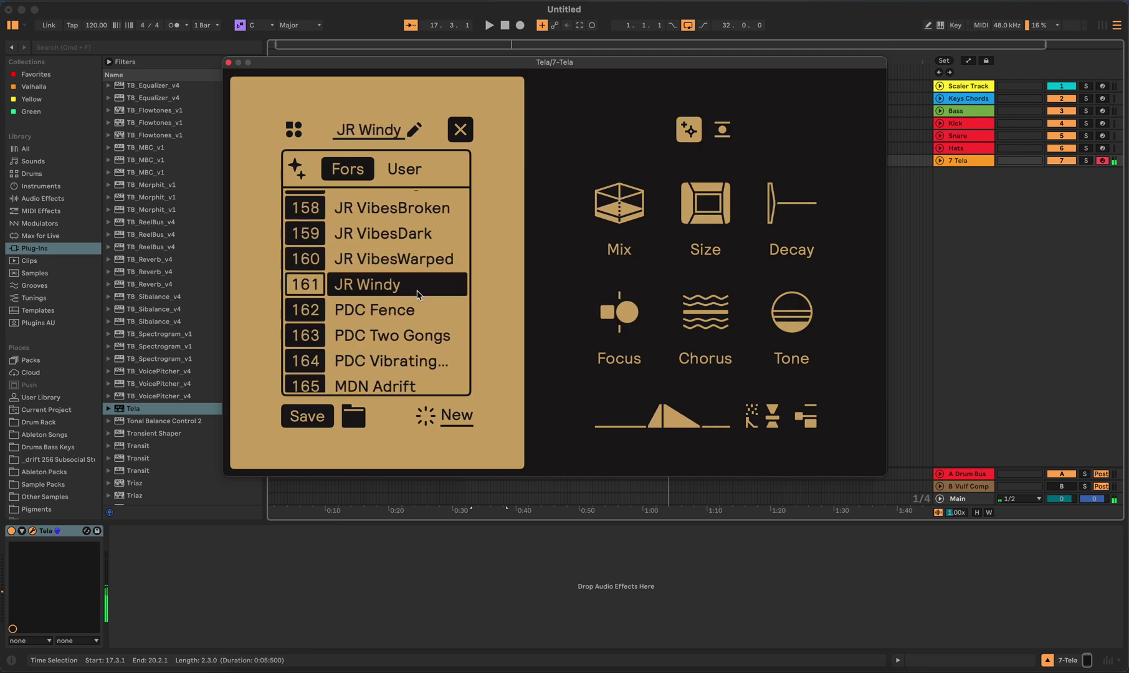
scroll(413, 296, "down", 4)
left_click(413, 298)
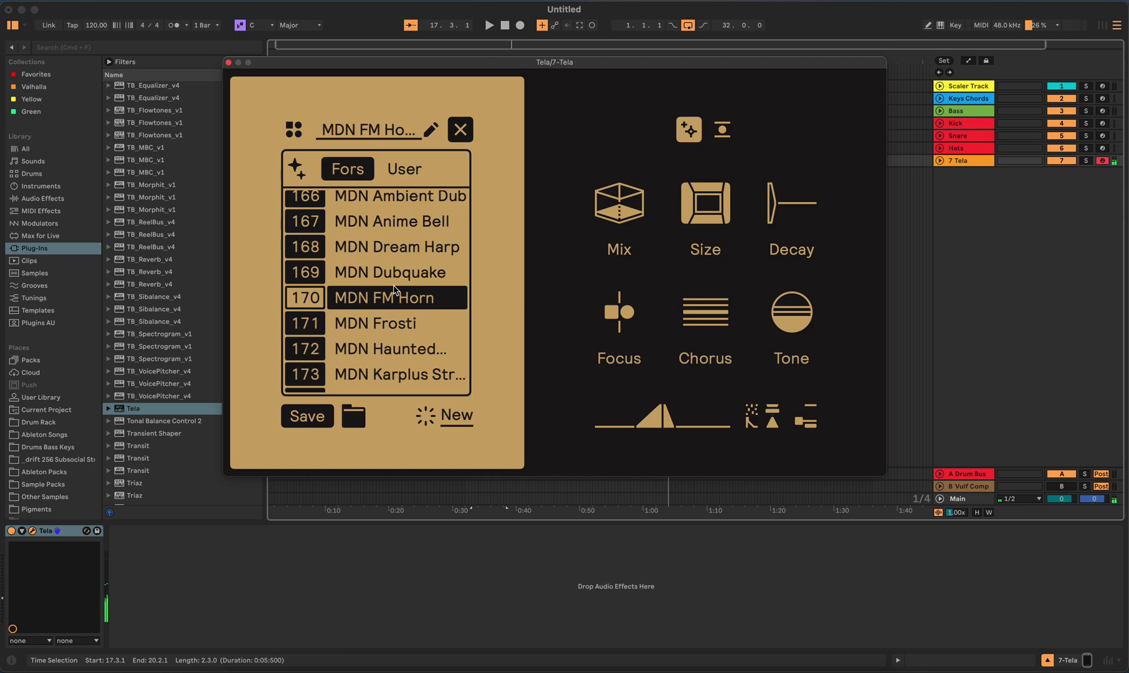
left_click(412, 225)
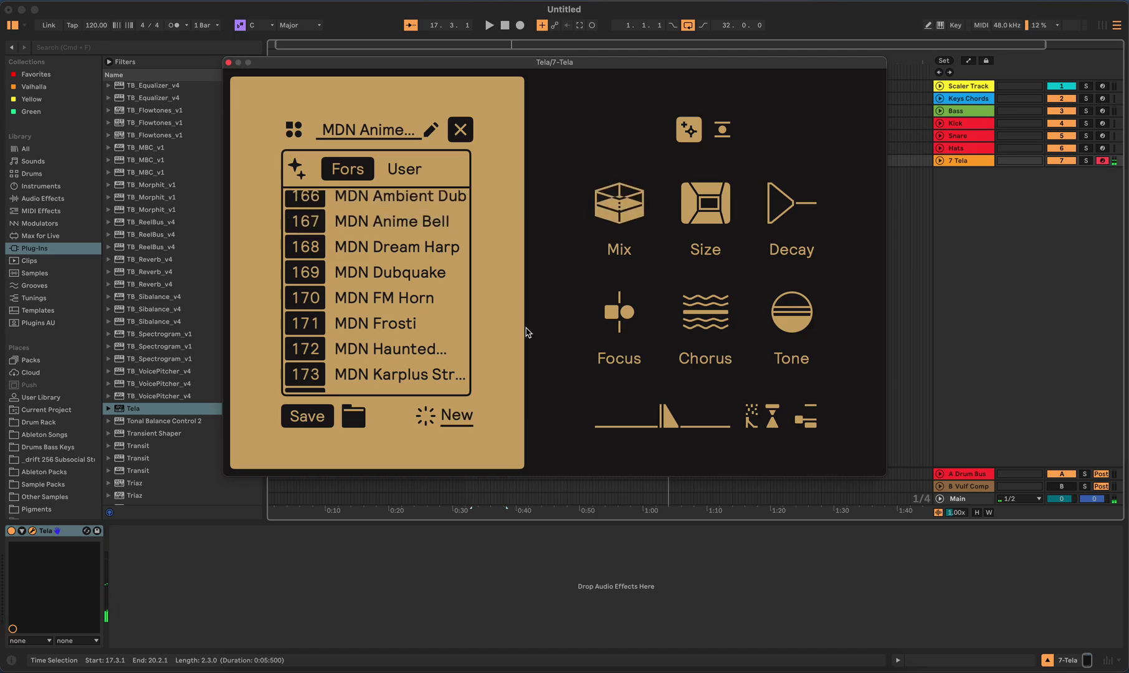
scroll(405, 324, "down", 5)
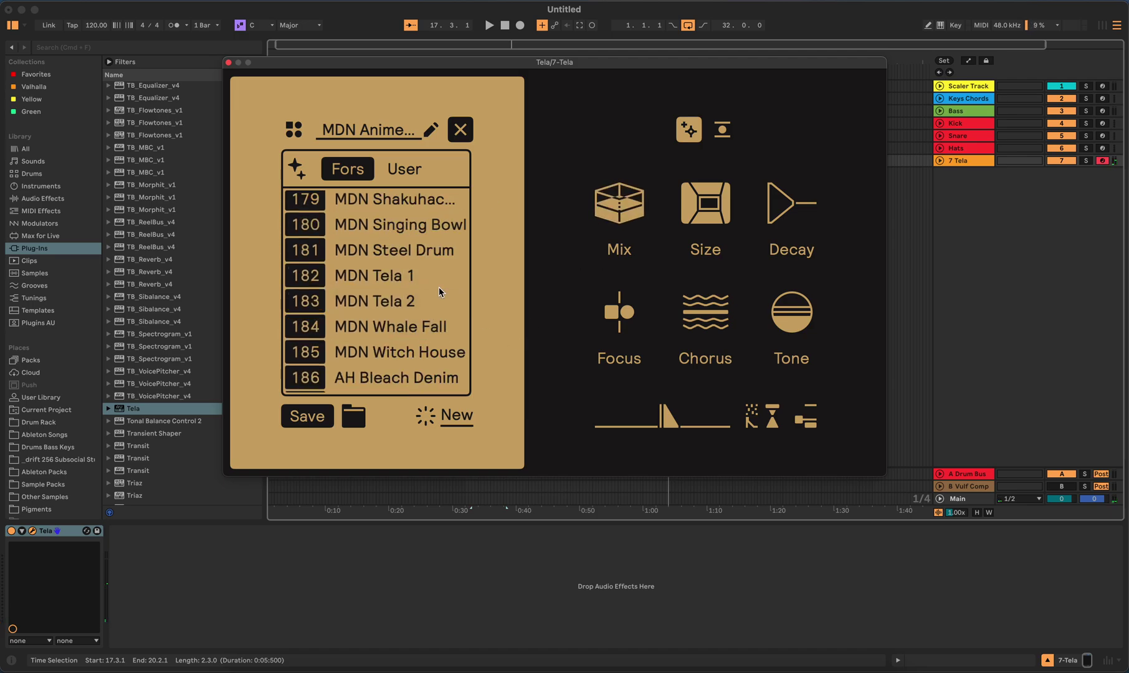
left_click(438, 283)
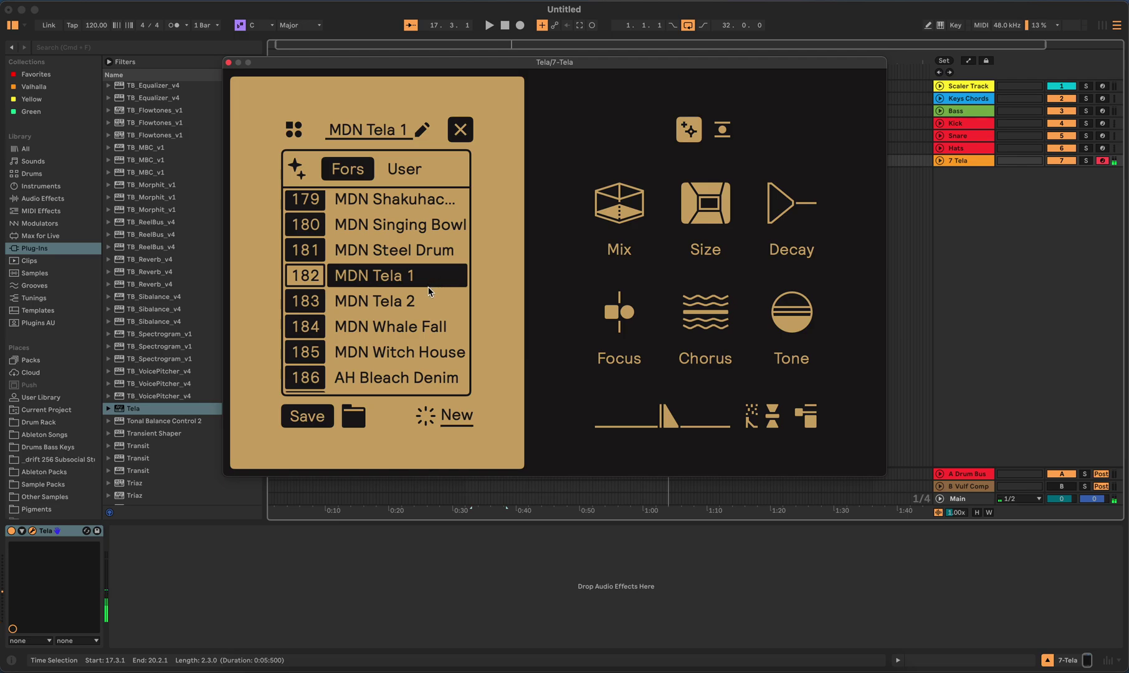
- Audition the KMRU presets Hila, Jari, Unco and Ysasa
scroll(432, 320, "down", 5)
left_click(419, 331)
left_click(404, 299)
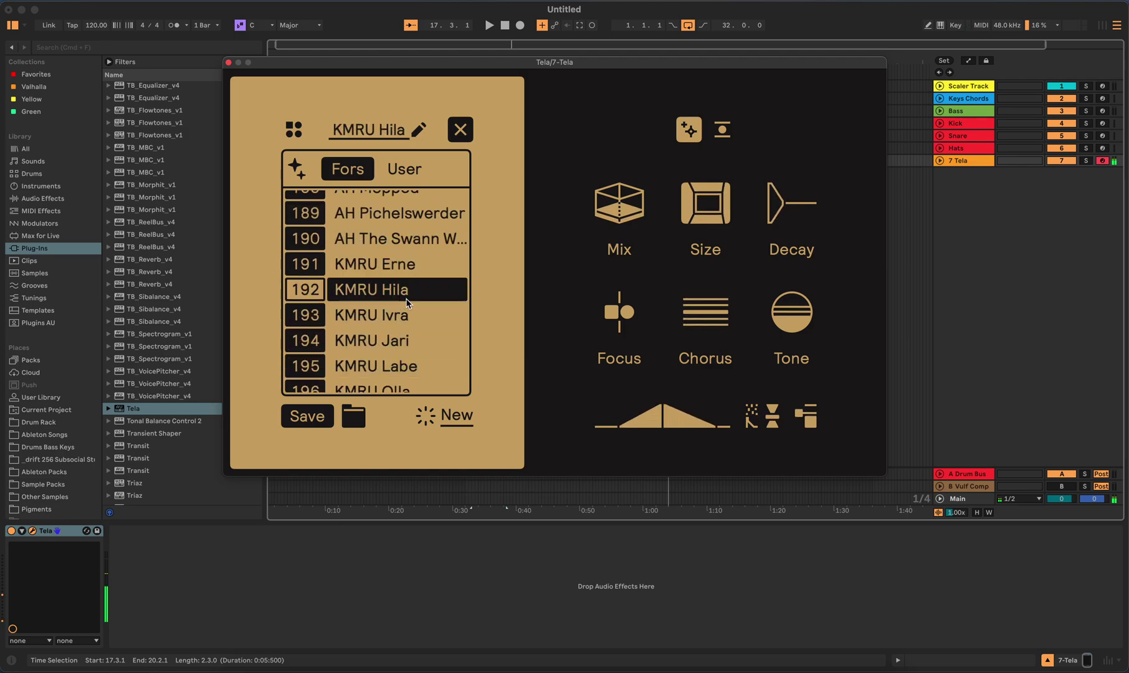
left_click(381, 341)
scroll(427, 354, "down", 2)
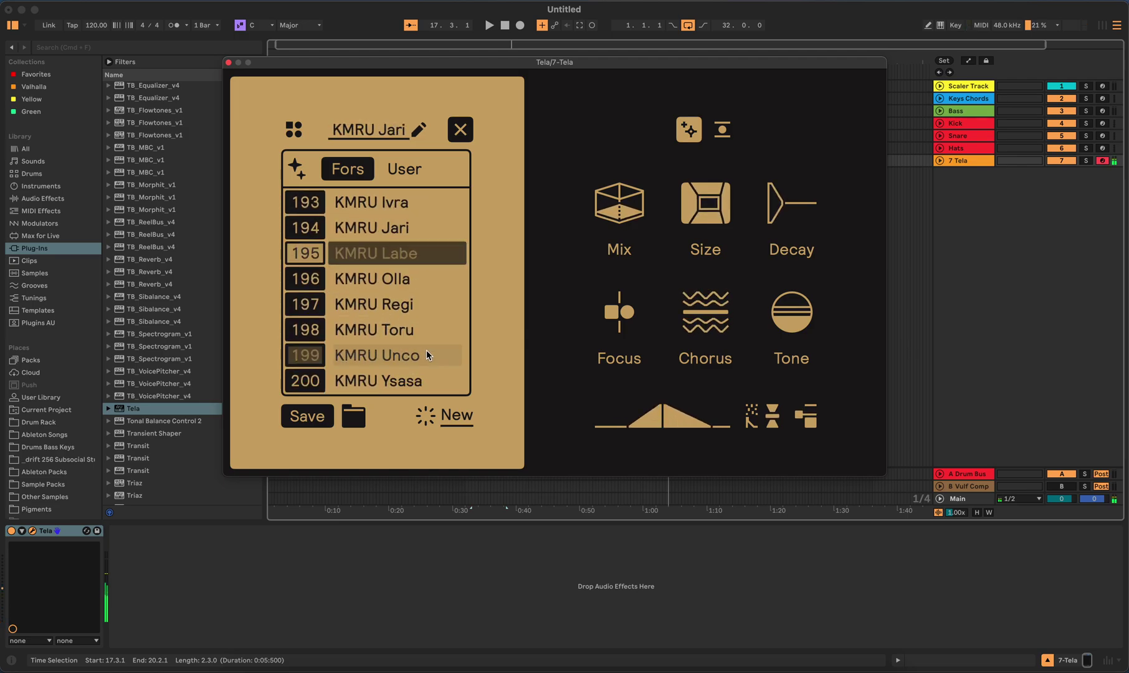
left_click(426, 352)
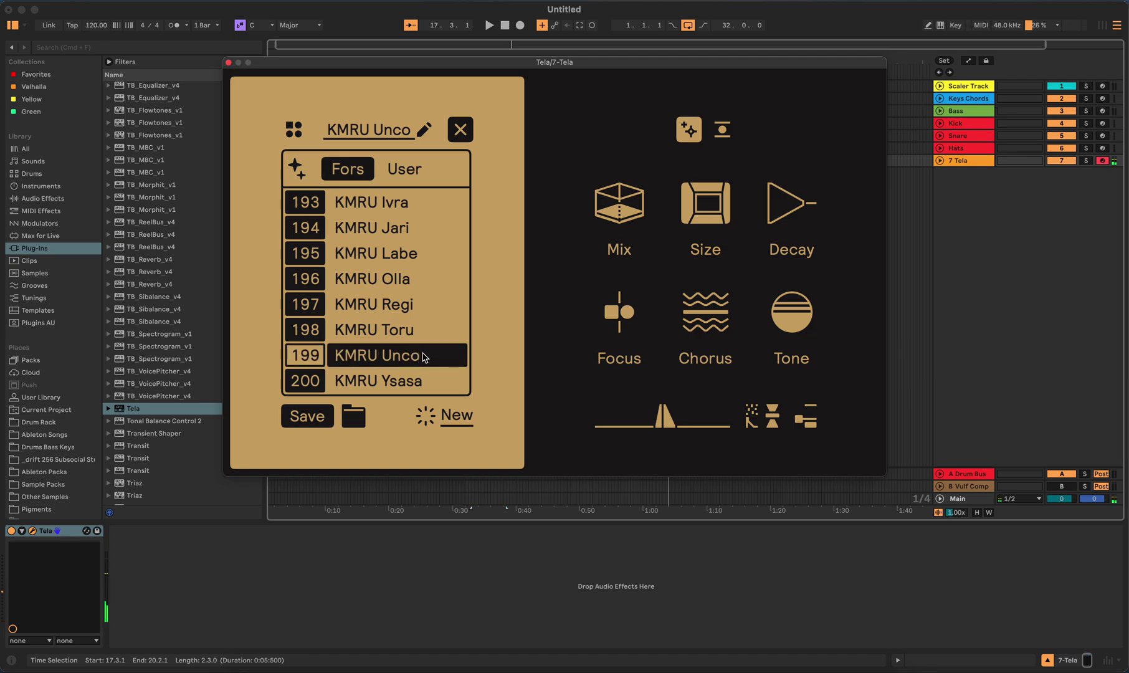
left_click(441, 381)
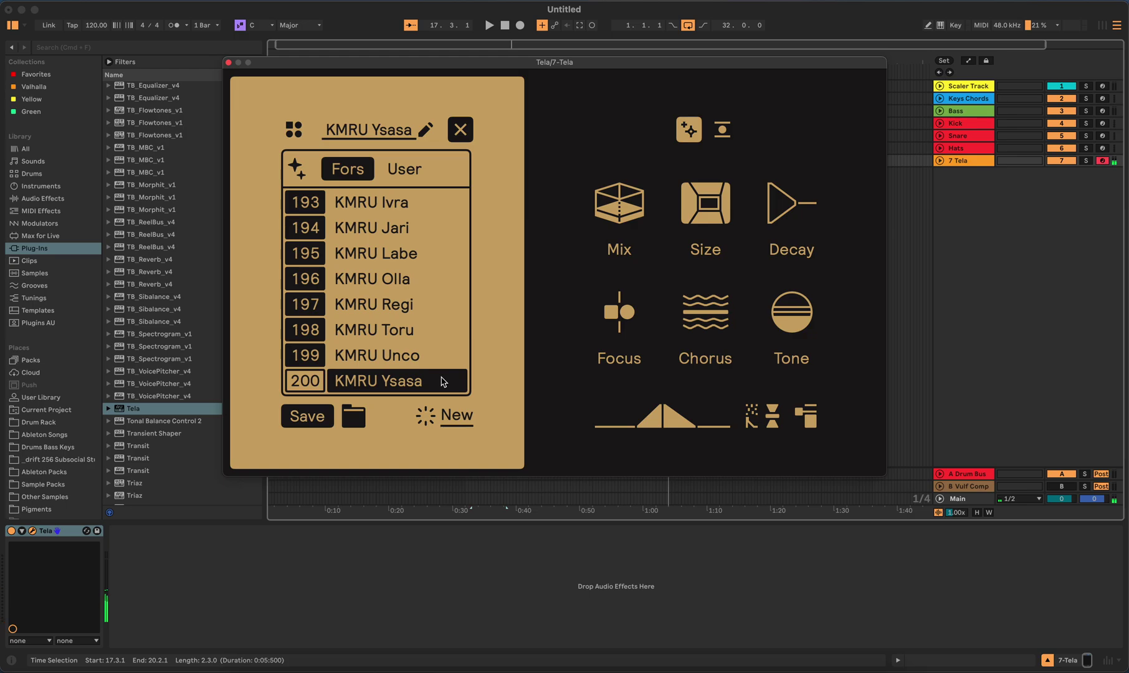
- Go back to preset 2 Mellow and close the preset list
scroll(434, 325, "up", 6)
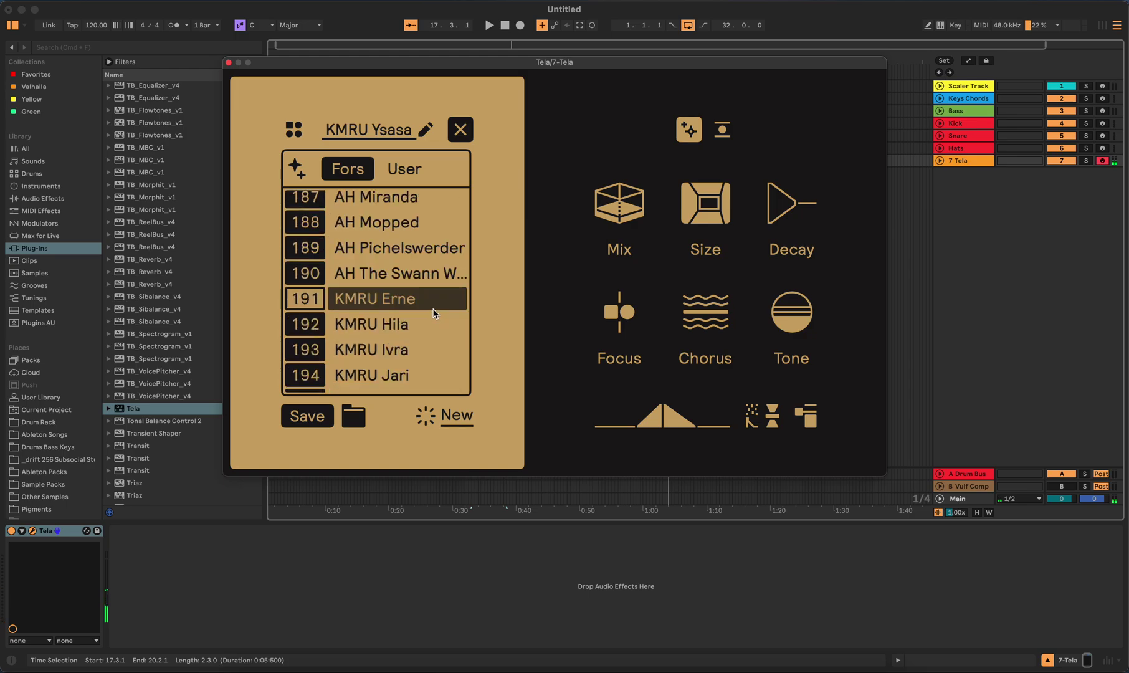
scroll(440, 308, "up", 20)
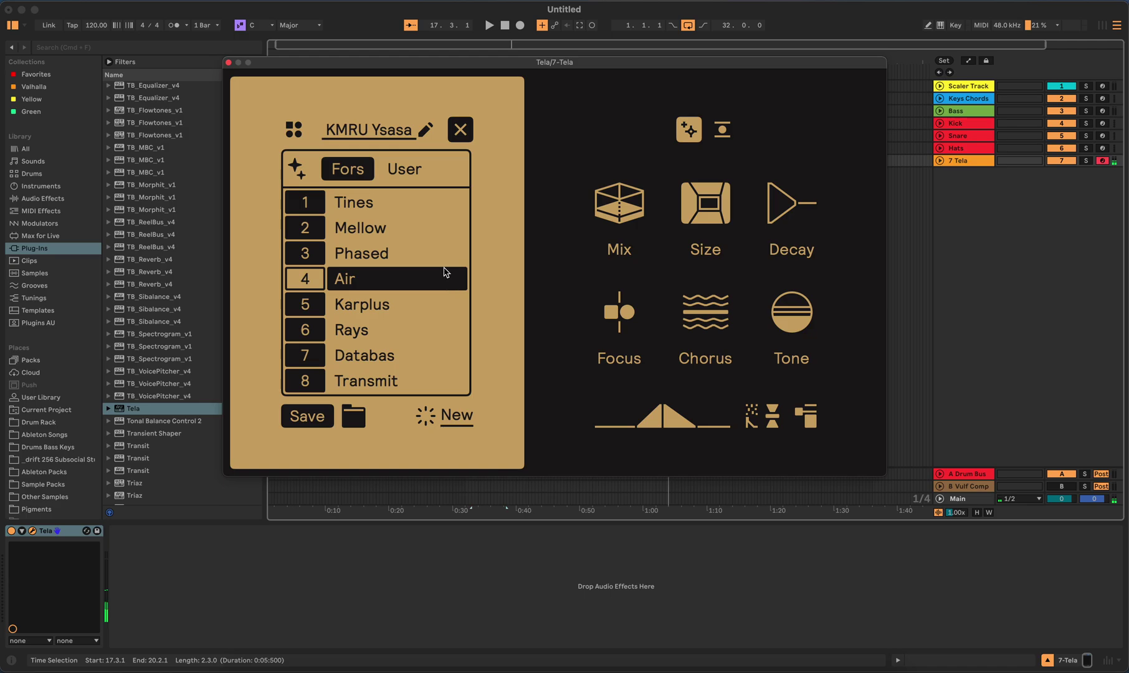
left_click(434, 226)
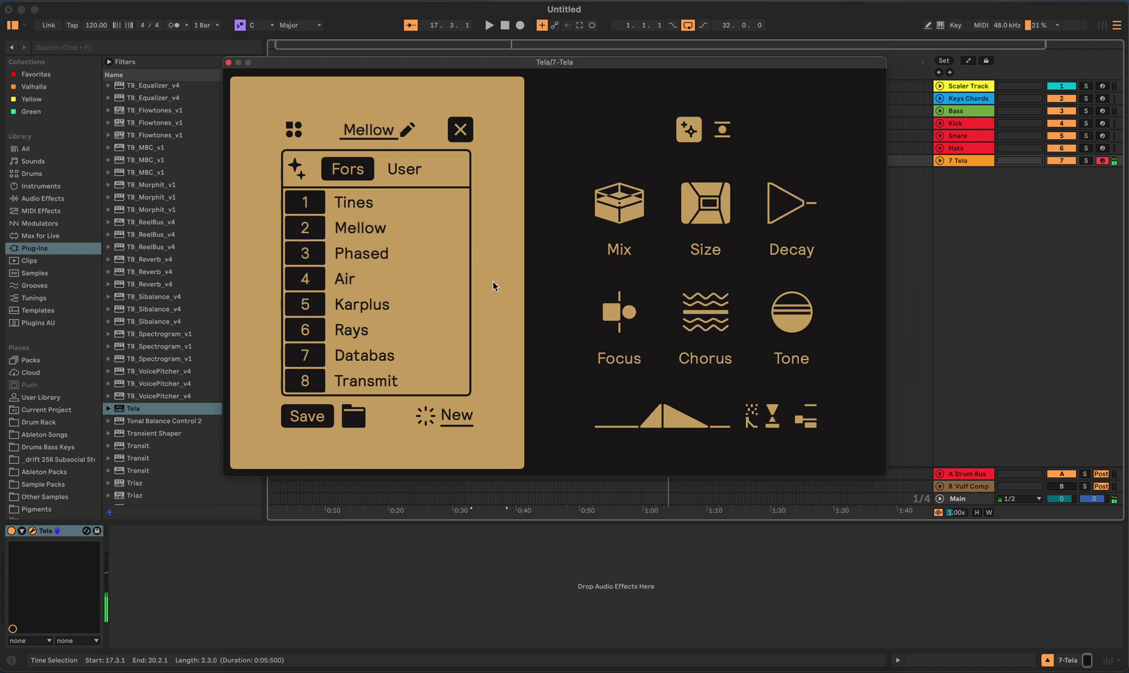
left_click(468, 132)
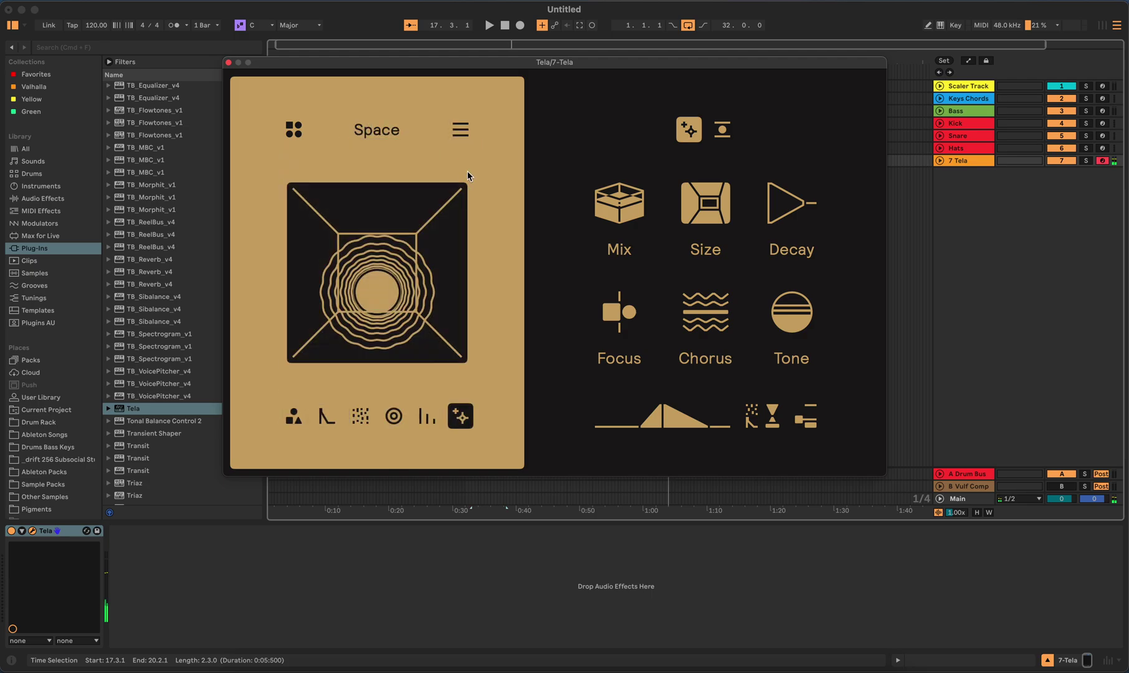
- View the Patch, Contour and Tonality pages, then open and close the preset list
left_click(294, 416)
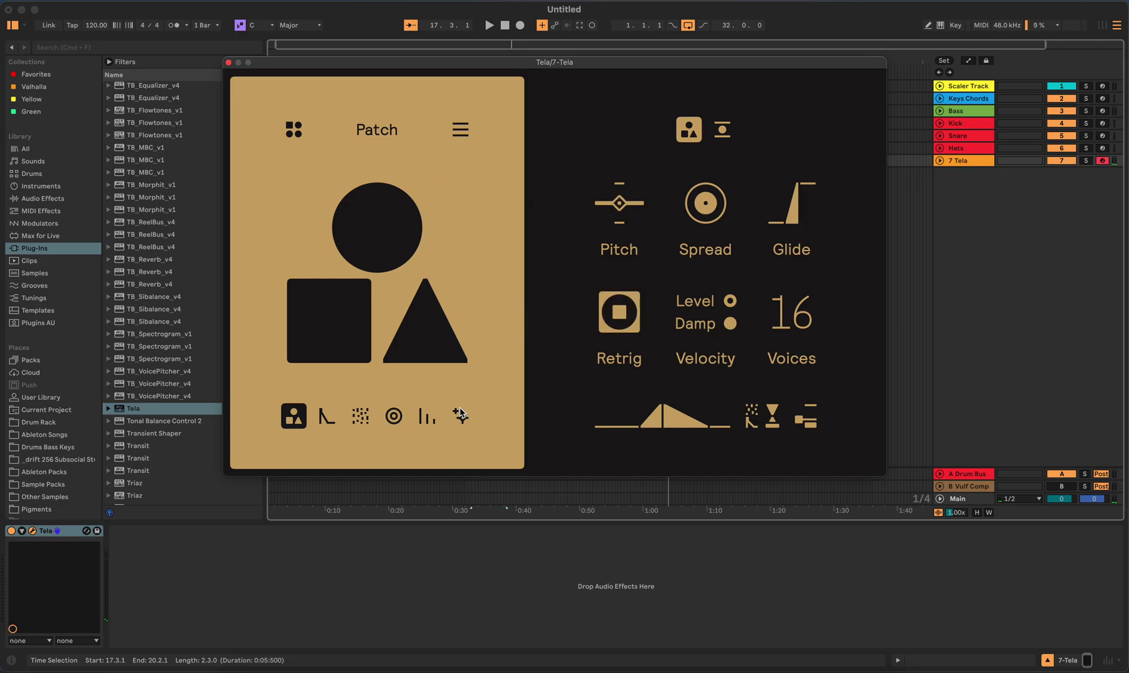
left_click(427, 416)
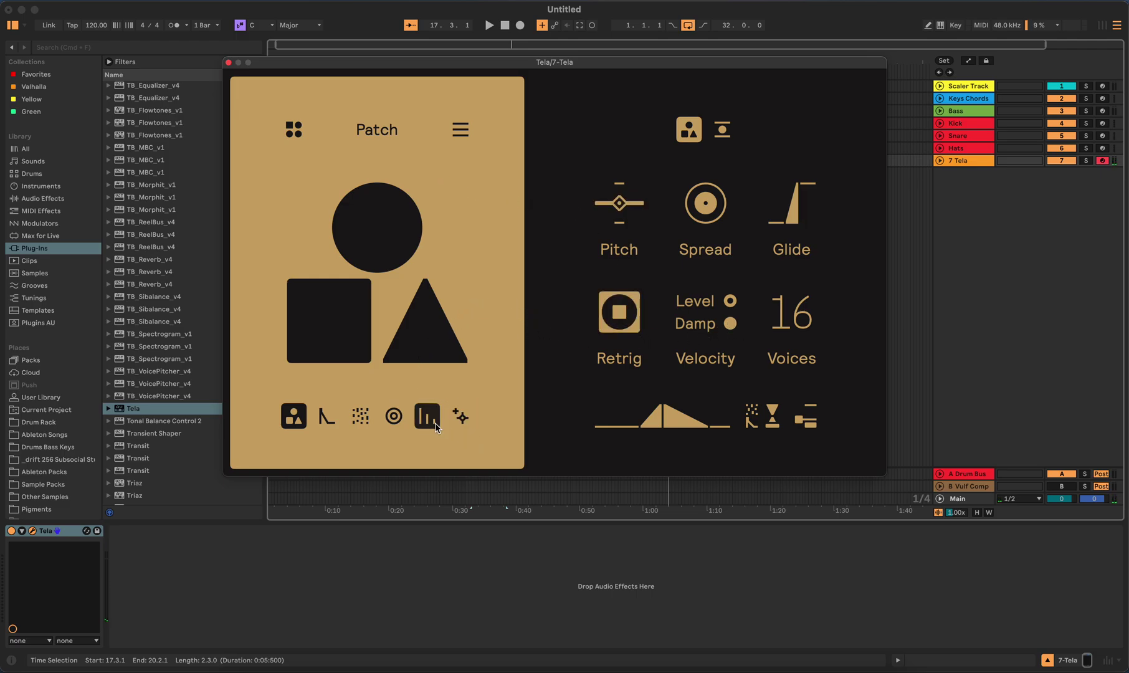
left_click(398, 423)
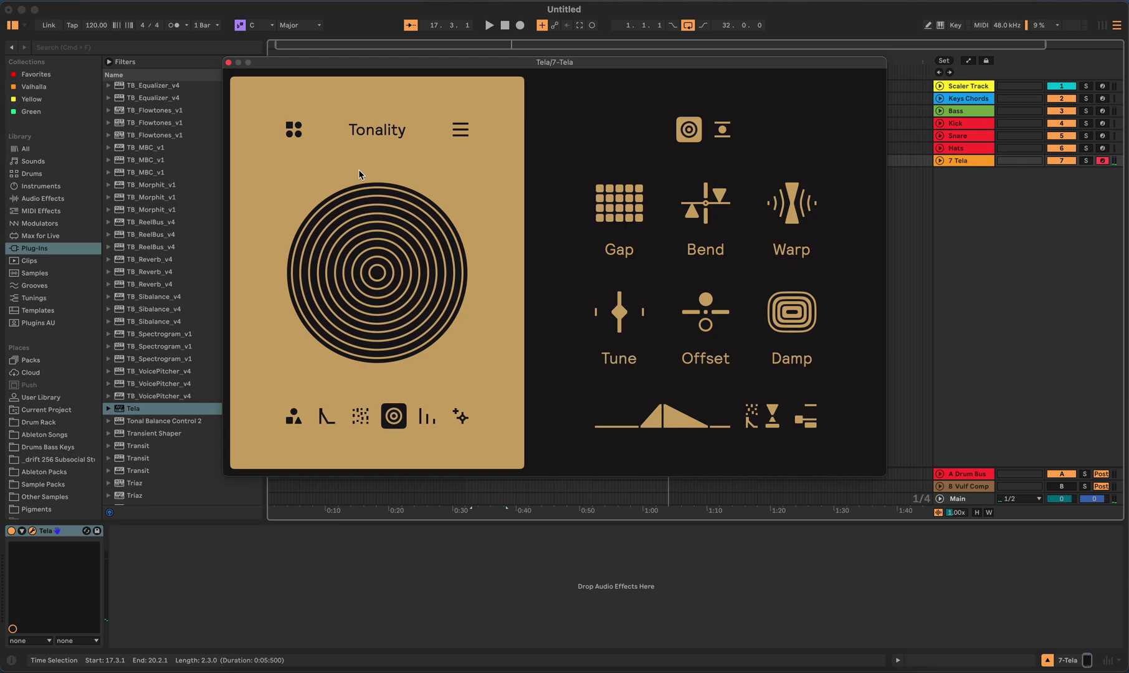
left_click(458, 130)
left_click(355, 138)
- In Settings, set the foreground colour to H117 with higher saturation (S60) for a green interface
left_click(295, 131)
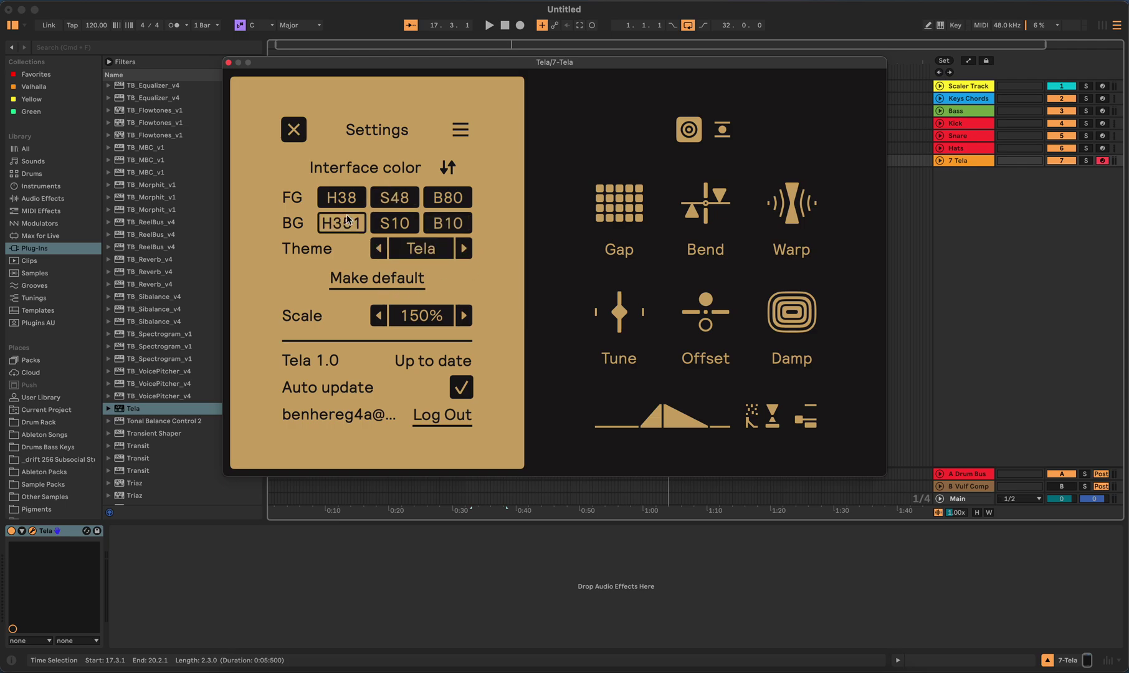
left_click_drag(342, 197, 342, 148)
left_click_drag(394, 197, 448, 212)
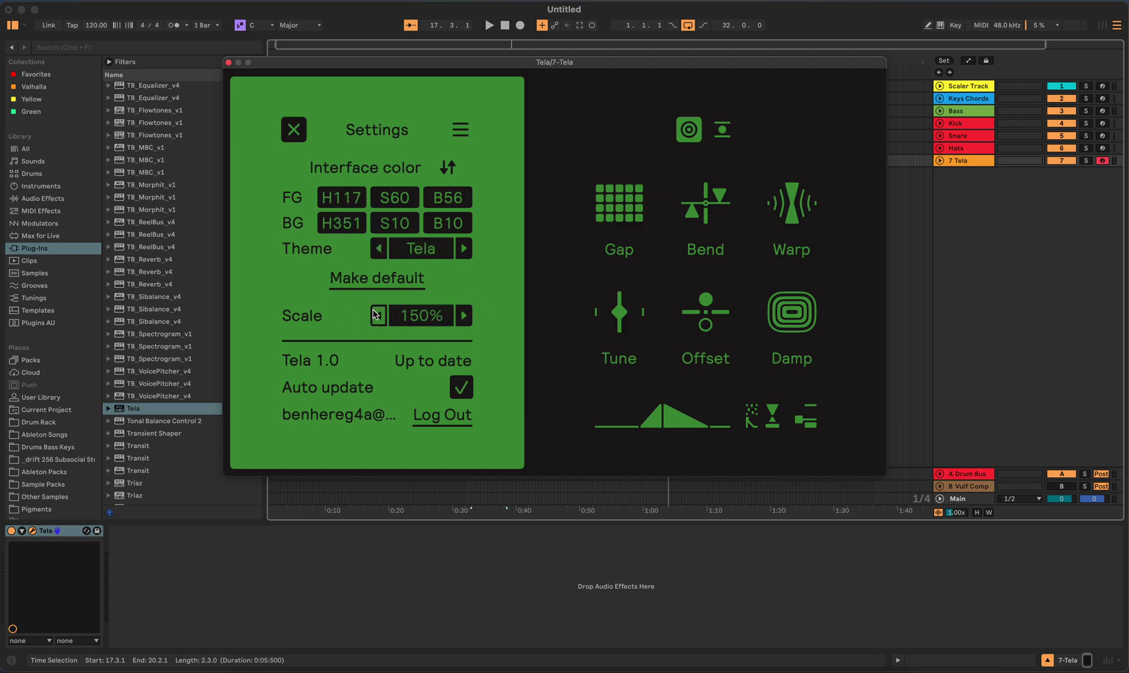
- Close settings and raise the Impulse page's Blur amount to 46.50
left_click(291, 141)
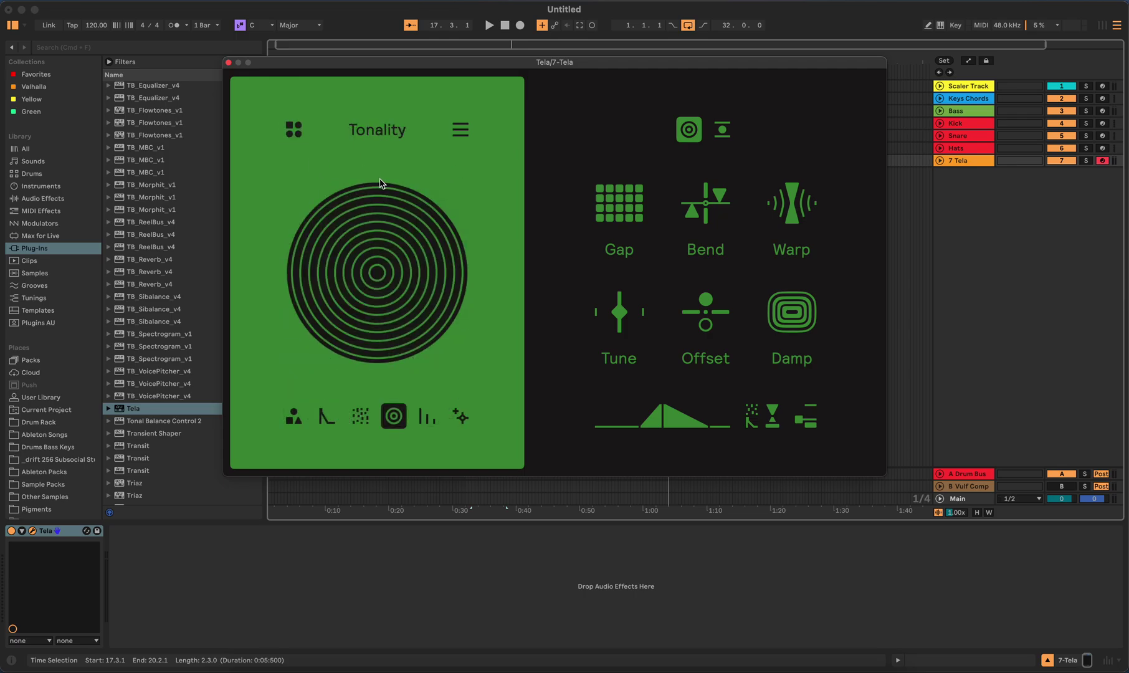
left_click(327, 418)
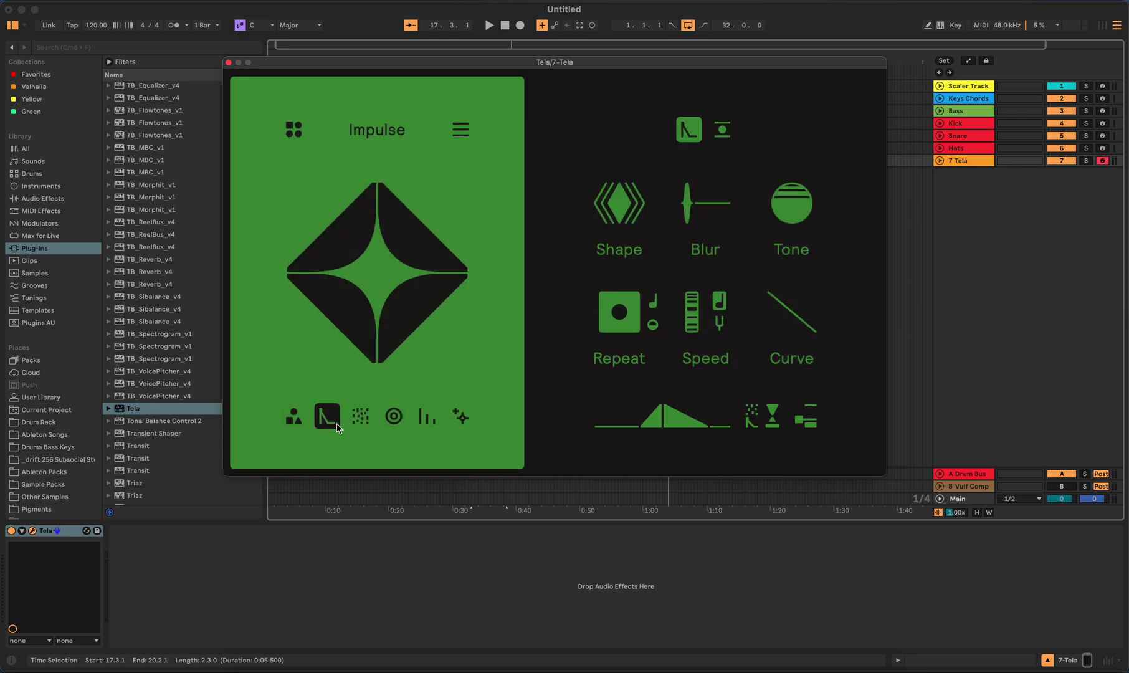
mouse_move(669, 244)
left_mouse_down()
mouse_move(669, 189)
mouse_move(669, 224)
left_mouse_up()
- Reposition the Tela window and show the Space module page
left_click_drag(330, 66, 351, 87)
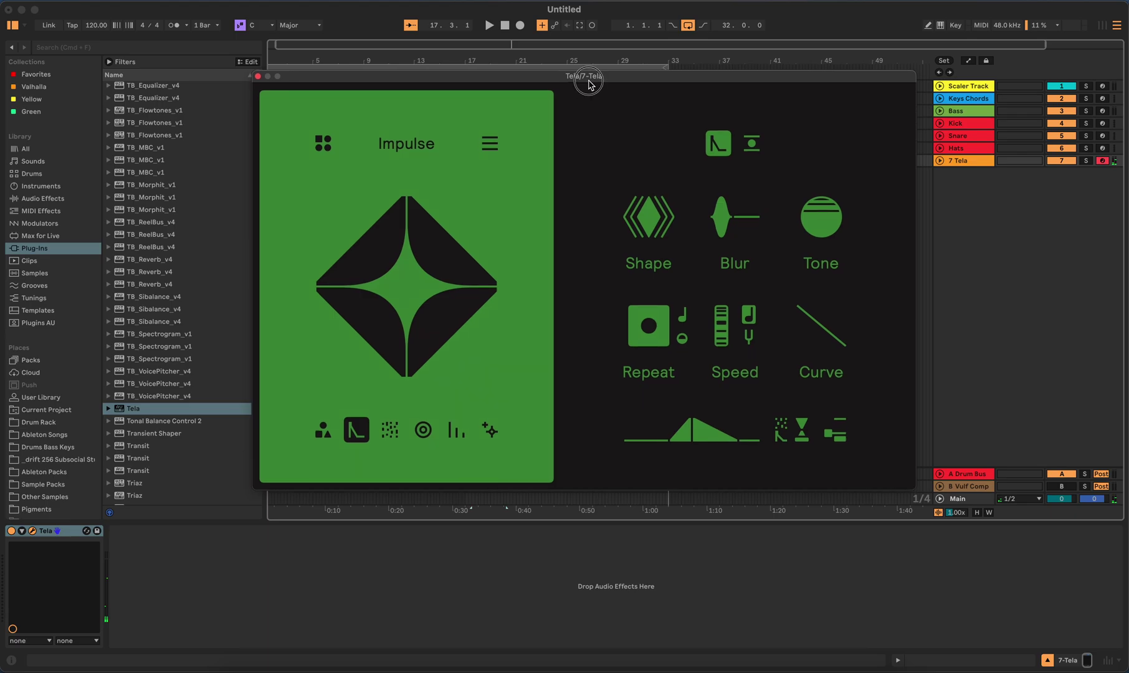
left_click_drag(588, 82, 575, 93)
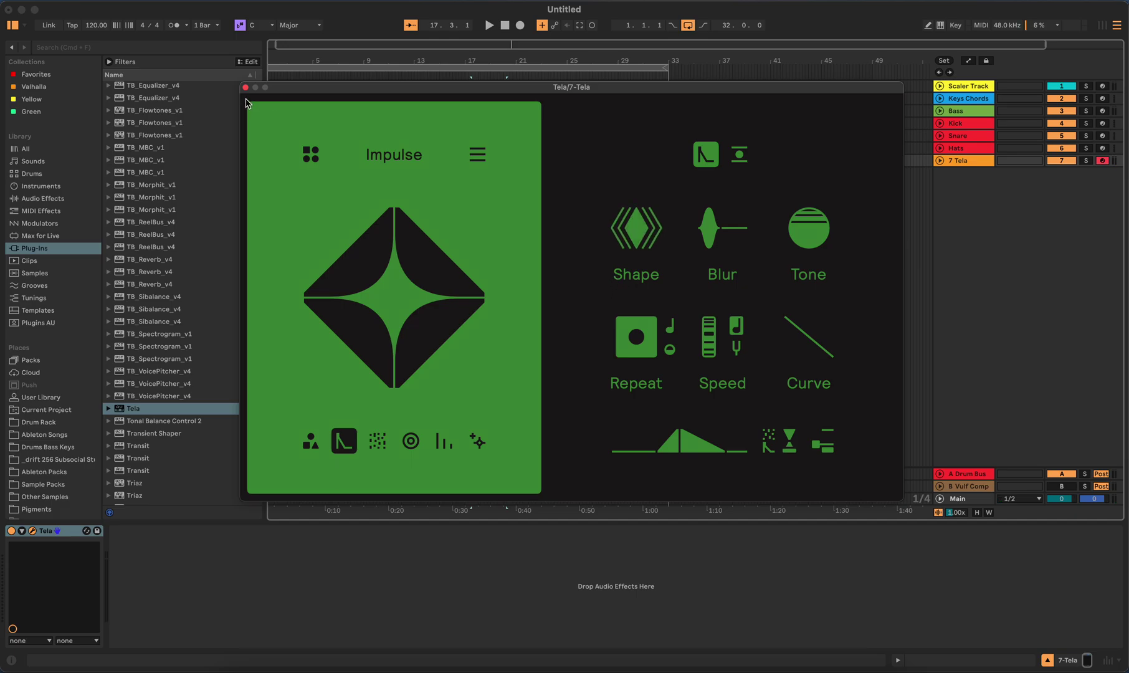
left_click(479, 442)
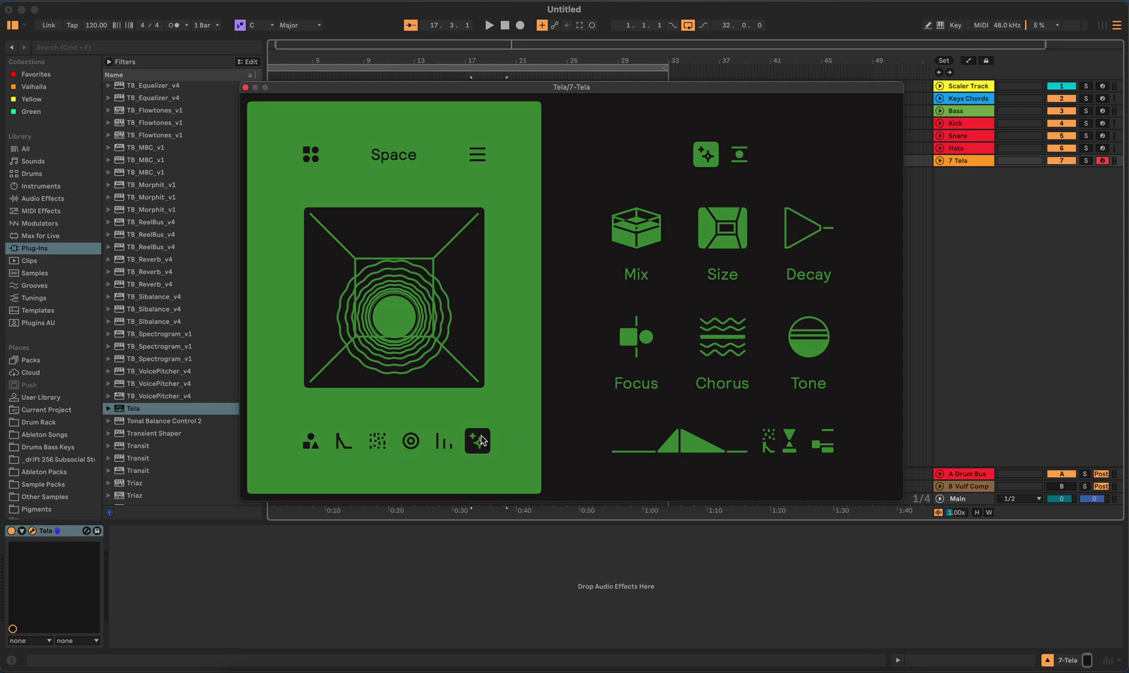
- Cycle through the Contour, Tonality, Grain, Impulse and Patch pages, landing on Space
left_click(443, 441)
left_click(411, 441)
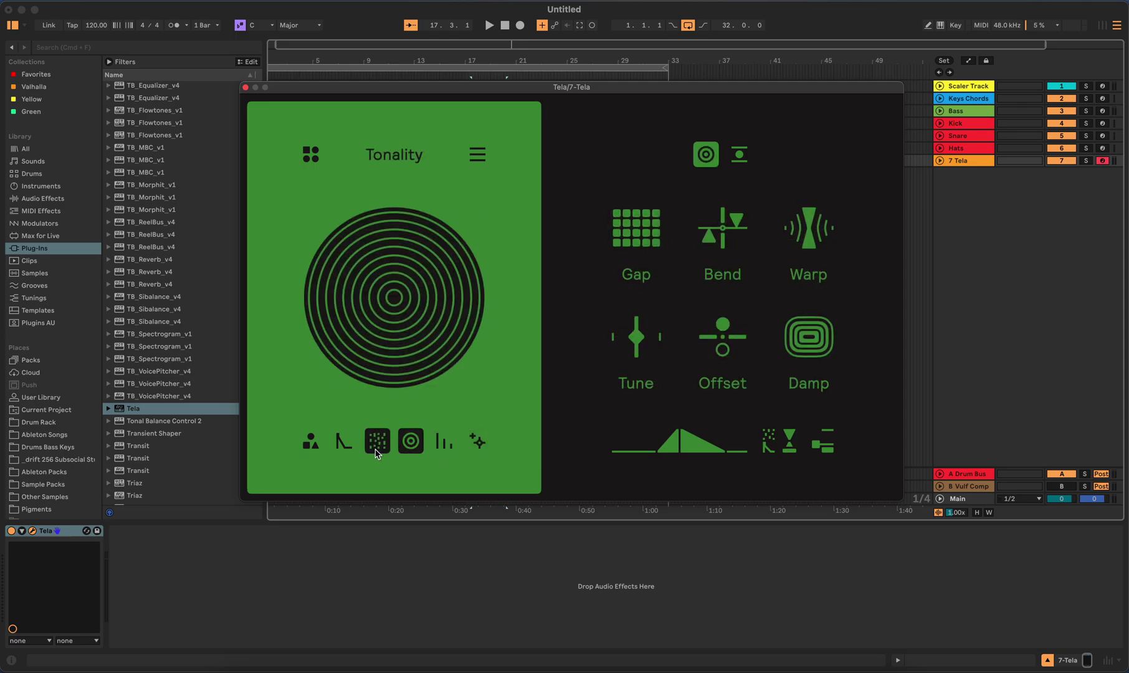
left_click(376, 441)
left_click(310, 442)
left_click(411, 444)
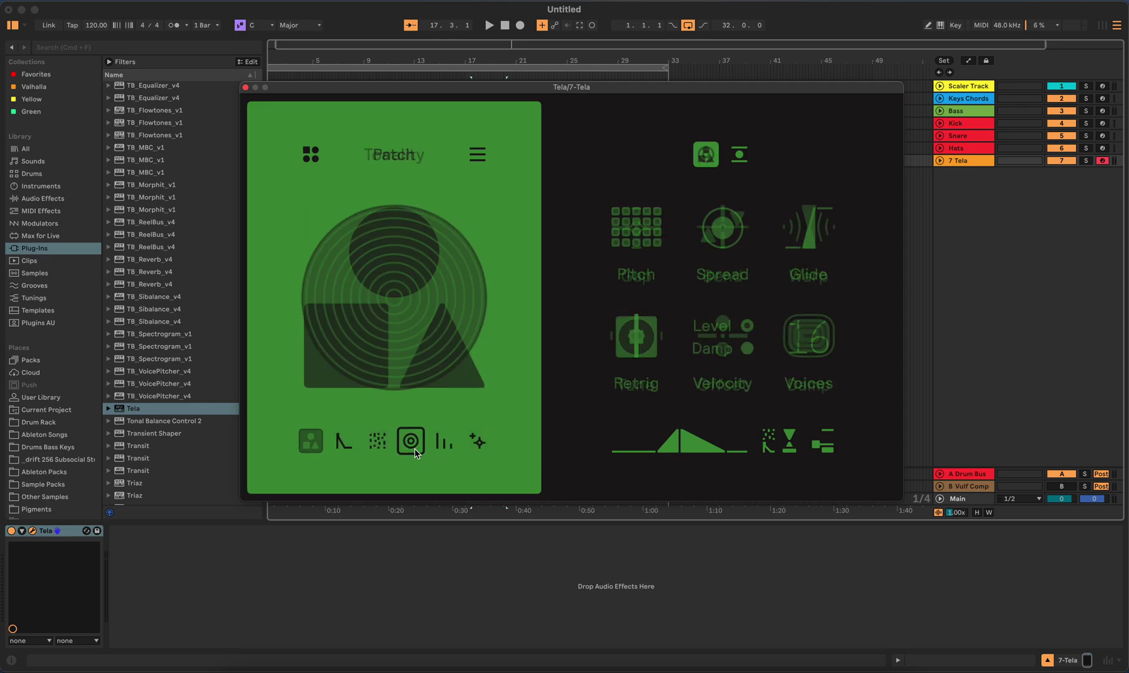
left_click(381, 450)
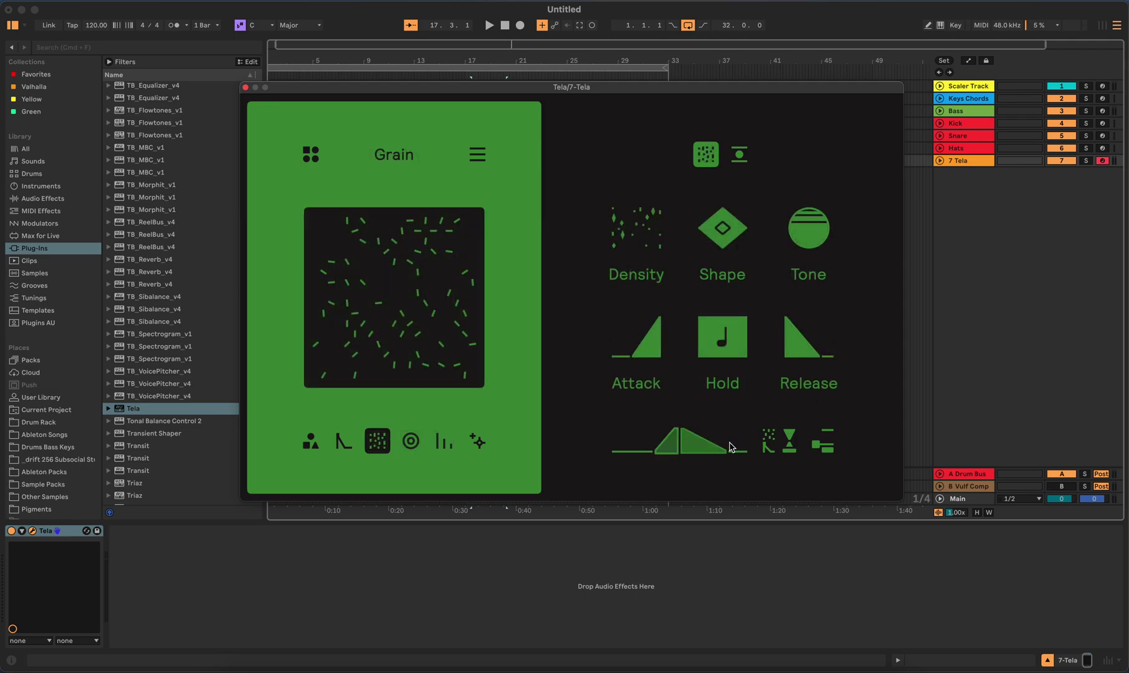
left_click(478, 445)
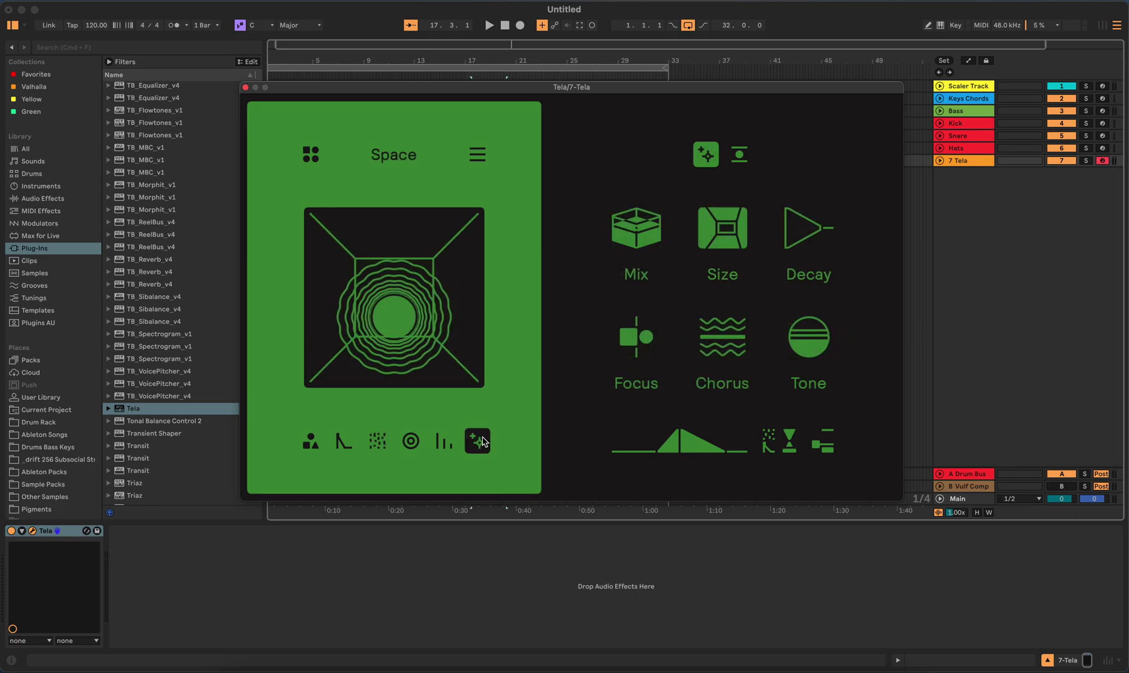
left_click(444, 440)
left_click(411, 442)
left_click(378, 443)
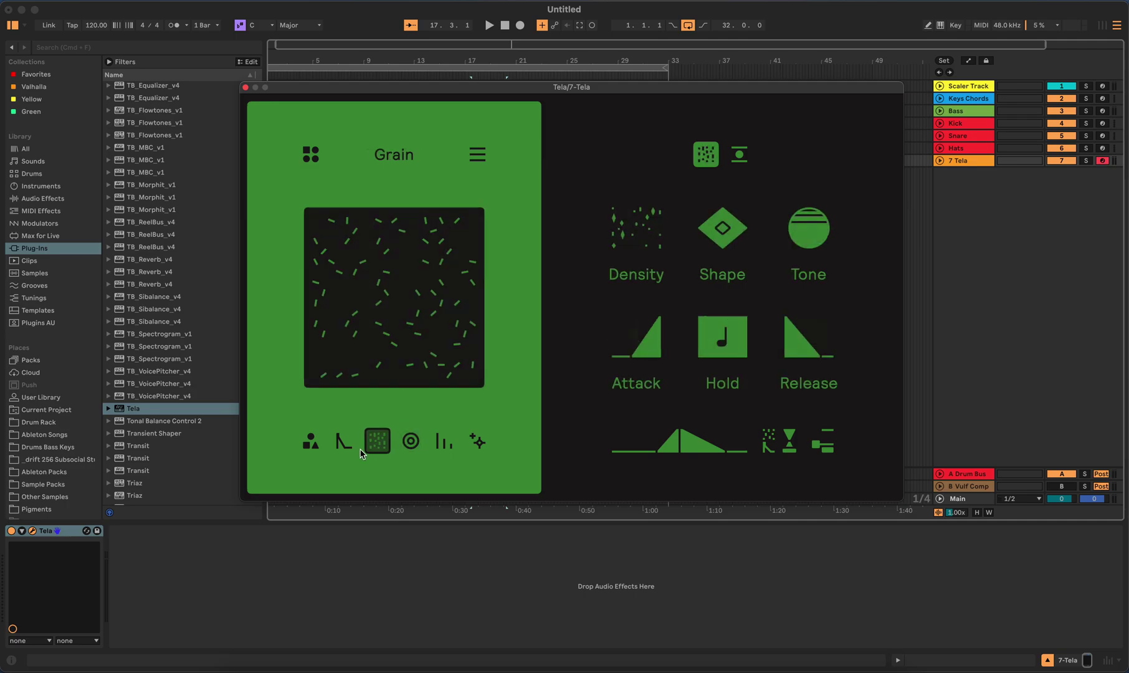
left_click(336, 446)
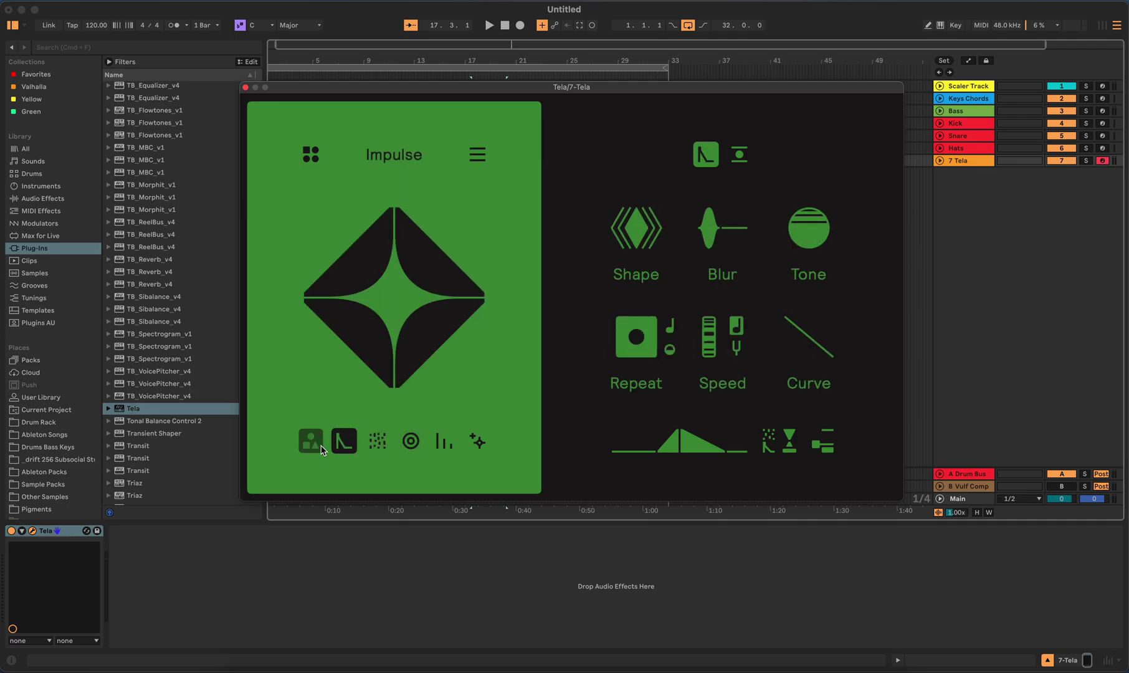
left_click(322, 449)
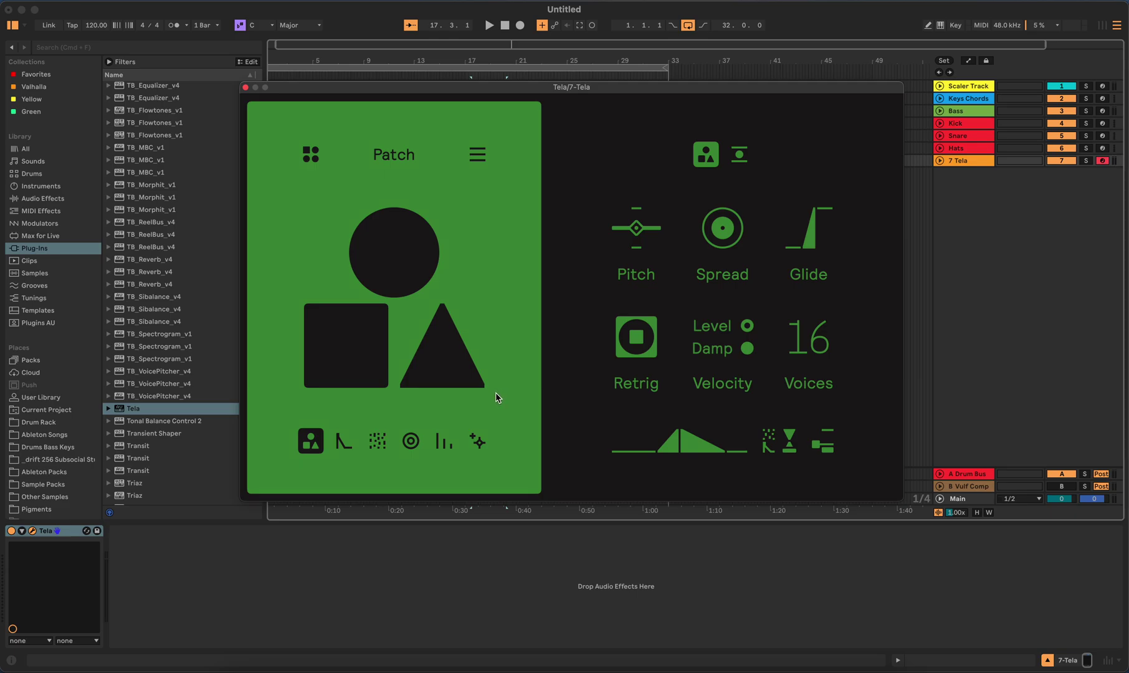
left_click(477, 441)
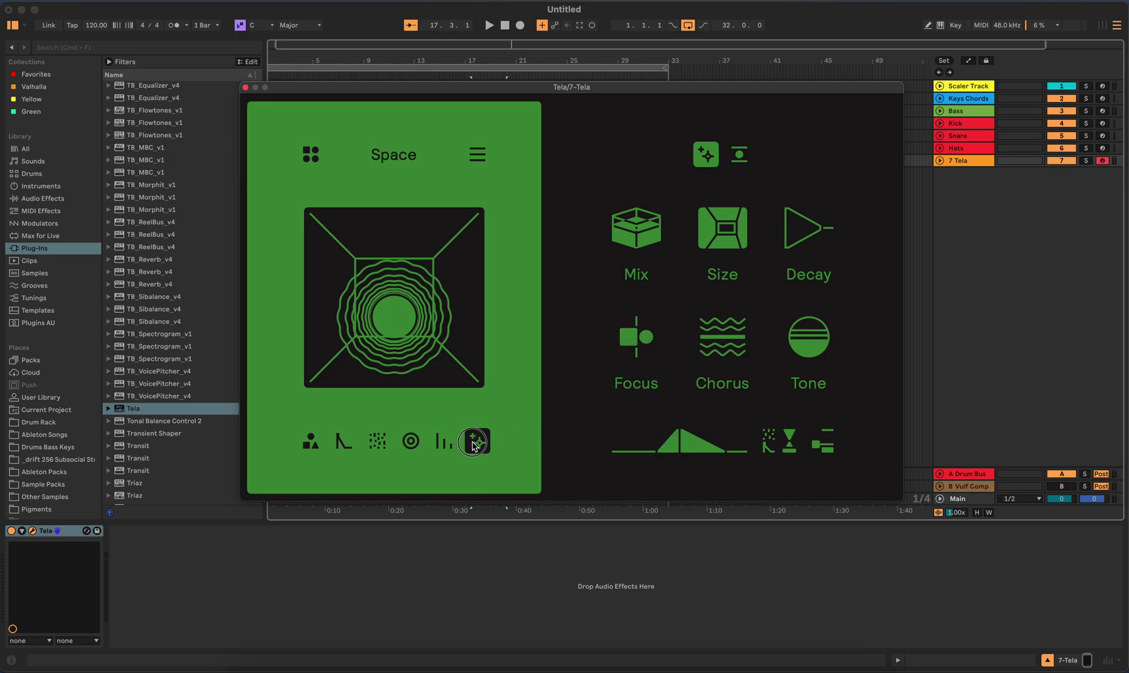
- Set Space Focus to 10.75, then tour the other module pages and return to Space
left_click_drag(634, 375, 592, 367)
left_click(401, 448)
left_click(377, 441)
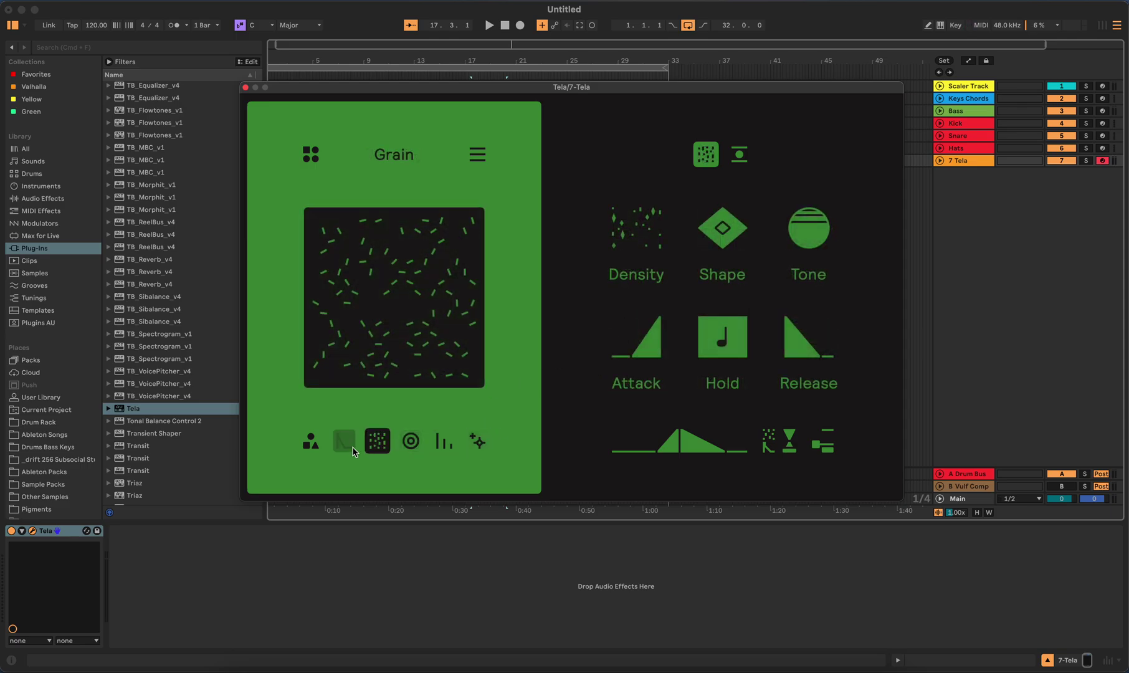
left_click(343, 441)
left_click(310, 442)
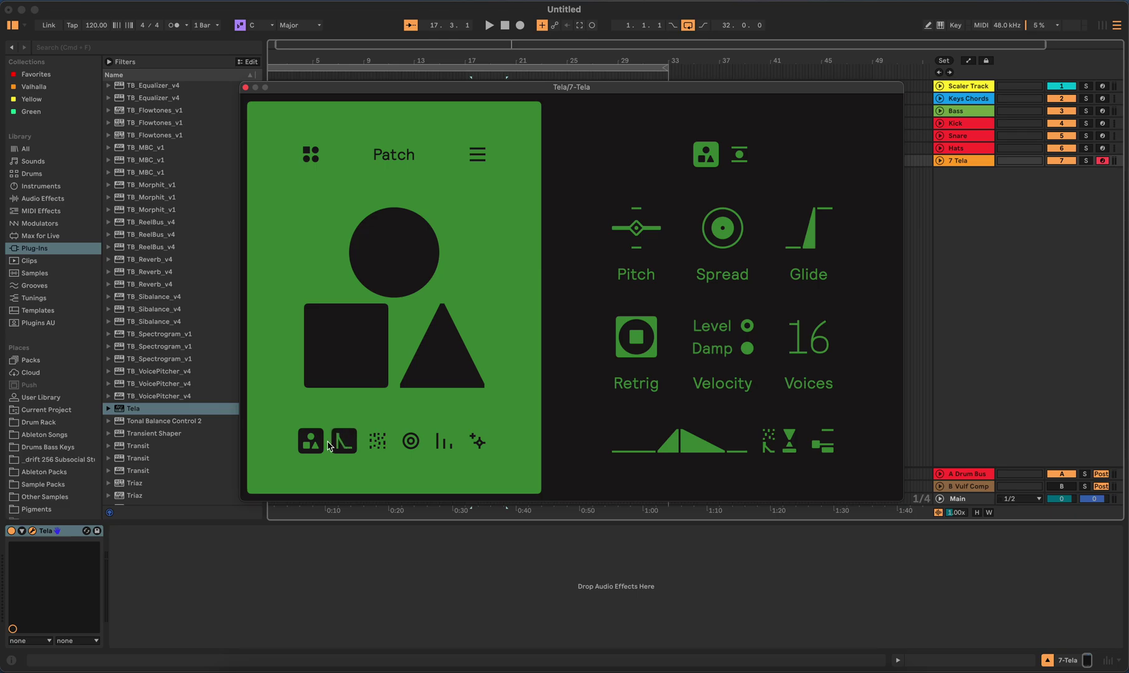
left_click(344, 441)
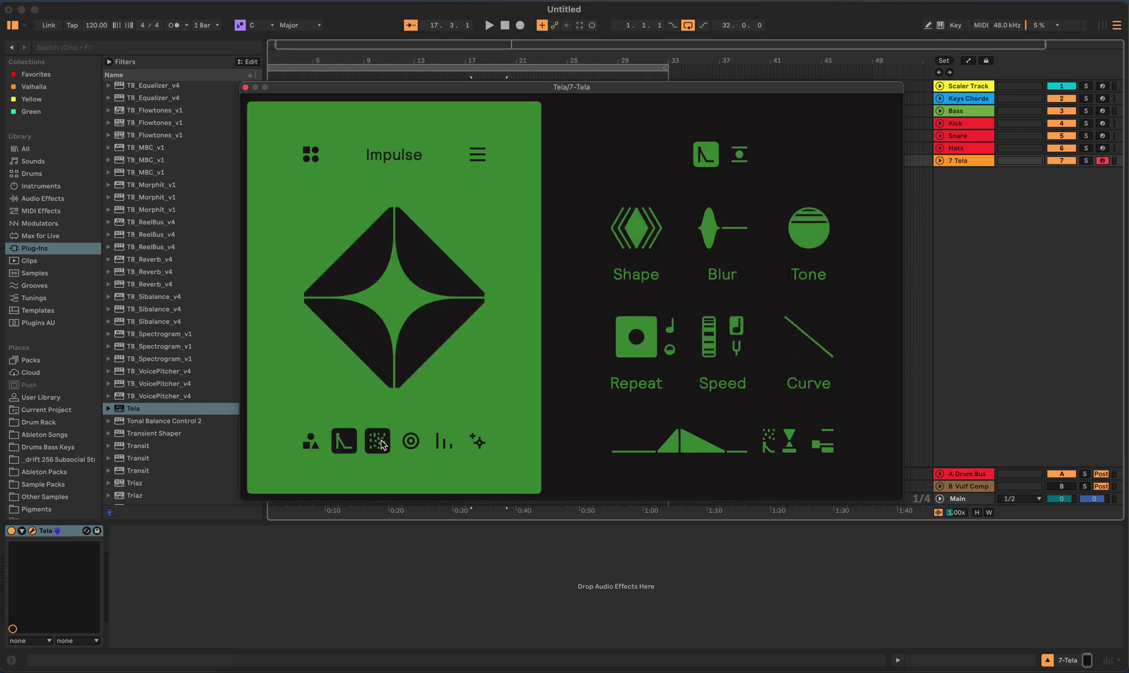
left_click(380, 443)
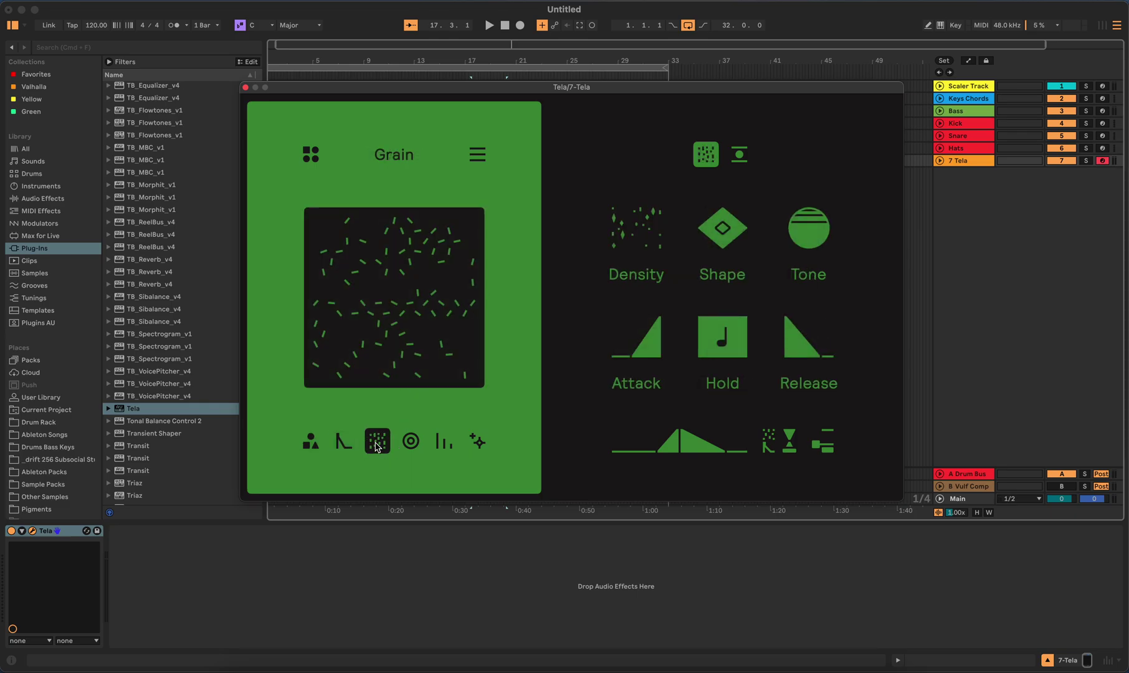
left_click(404, 445)
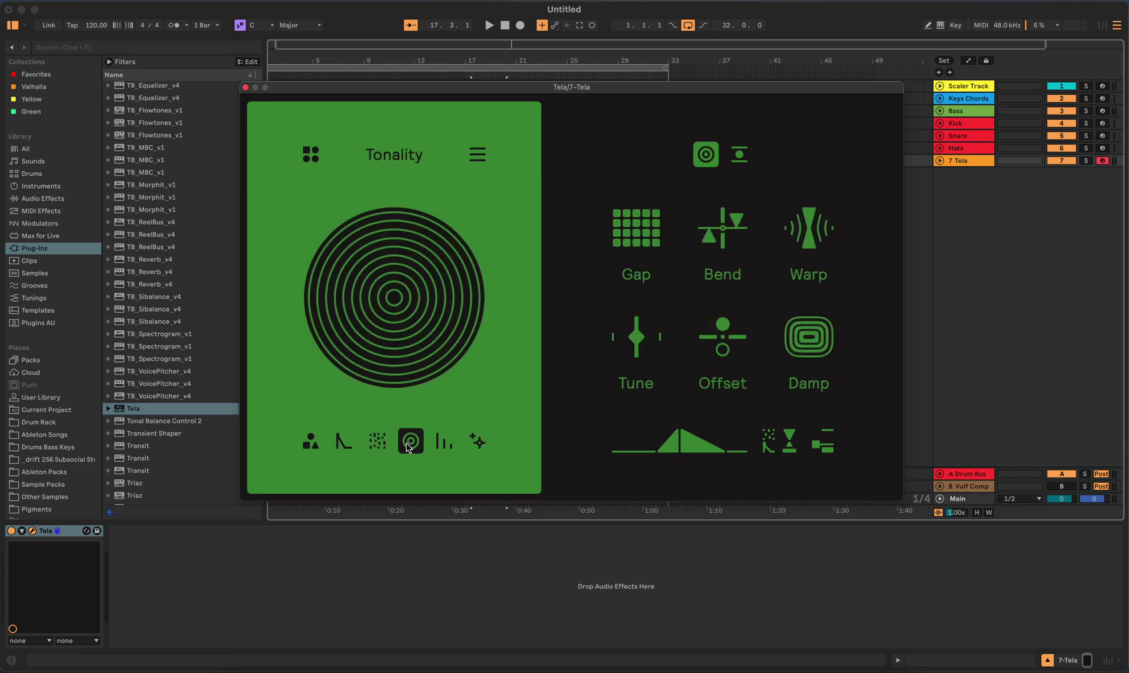
left_click(441, 447)
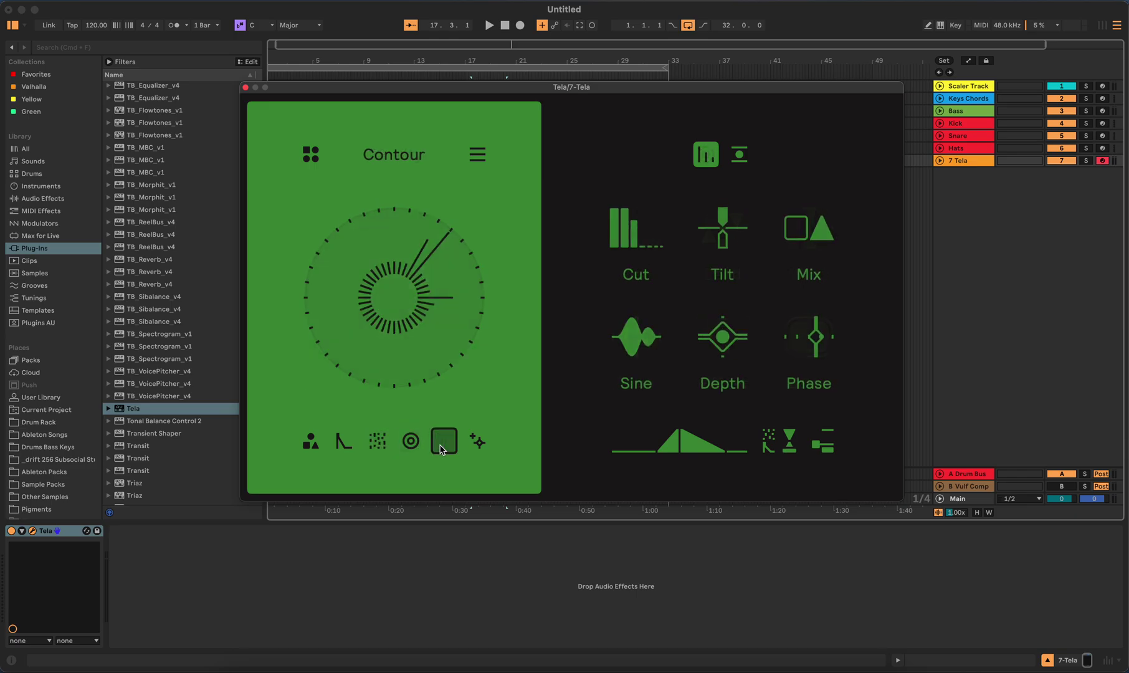
left_click(476, 450)
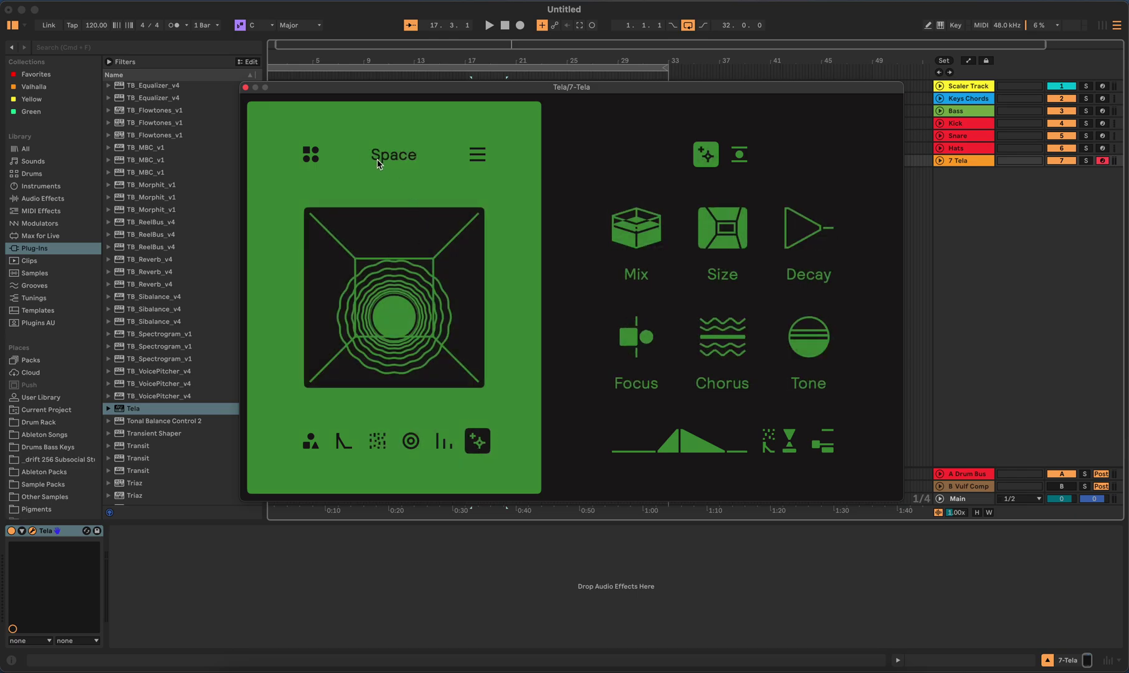
- Check the preset list, settings page and Rate/Jitter/Depth controls, then close the Tela window
left_click(476, 157)
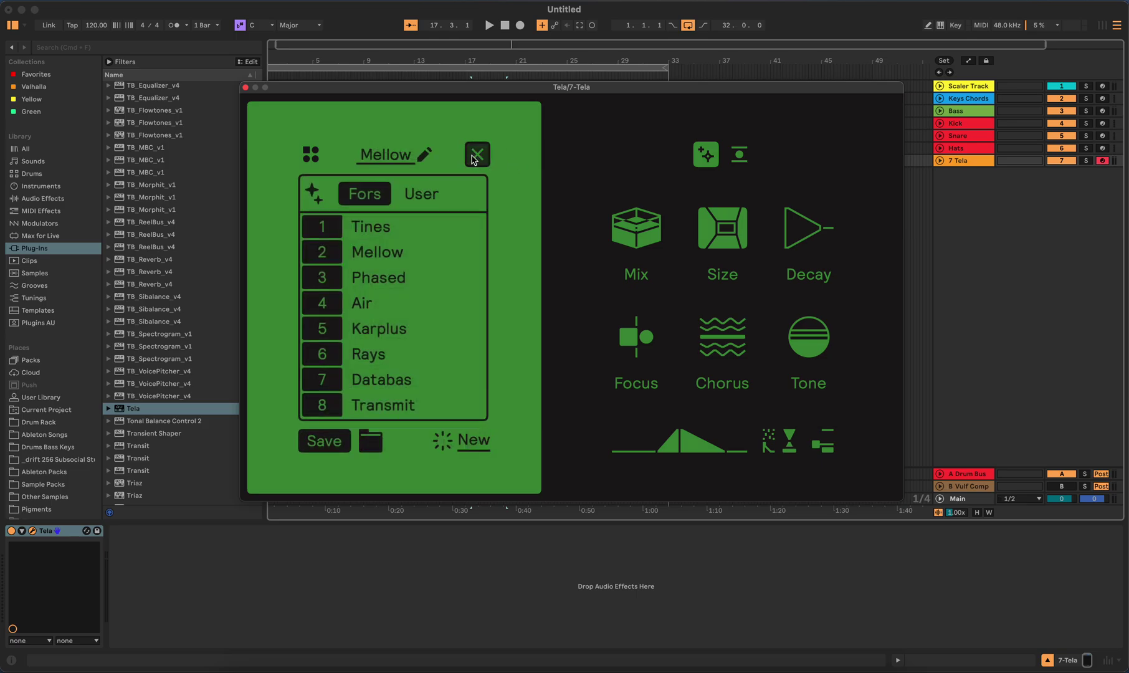
left_click(476, 159)
left_click(318, 160)
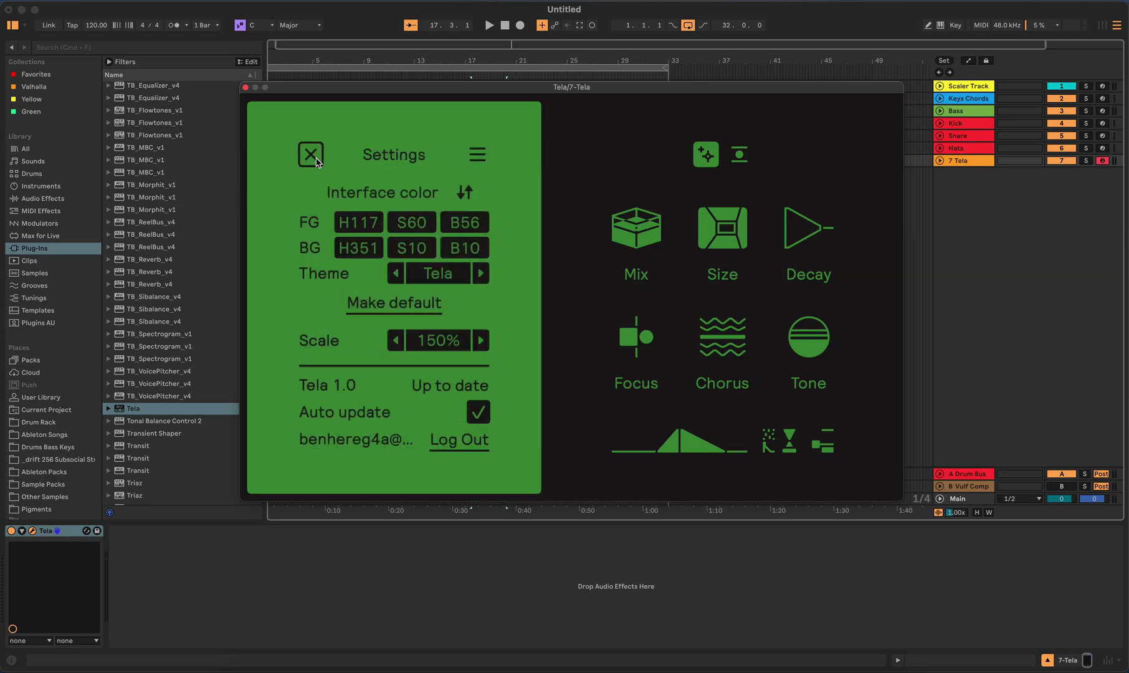
left_click(311, 155)
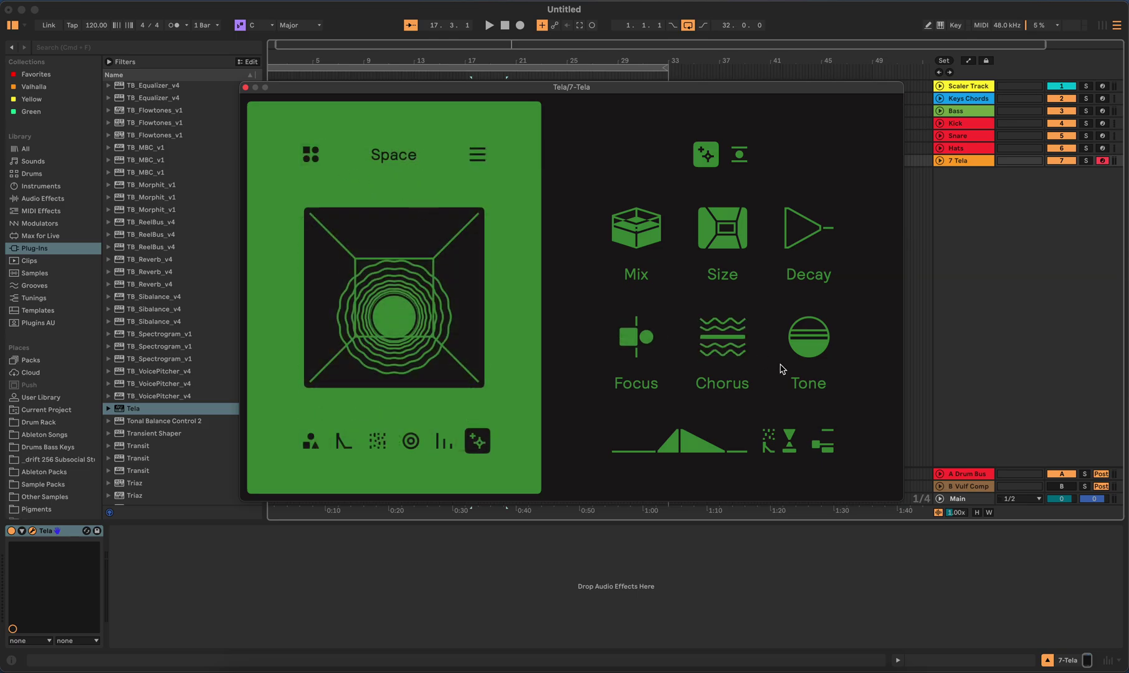
left_click(739, 159)
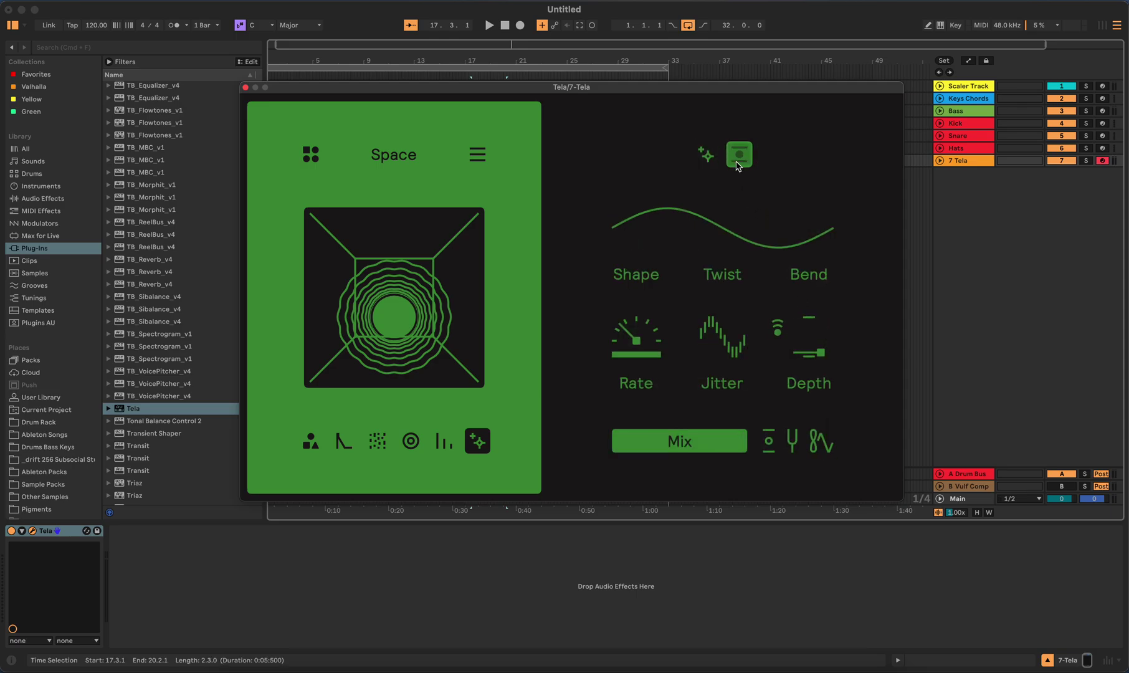
left_click(709, 165)
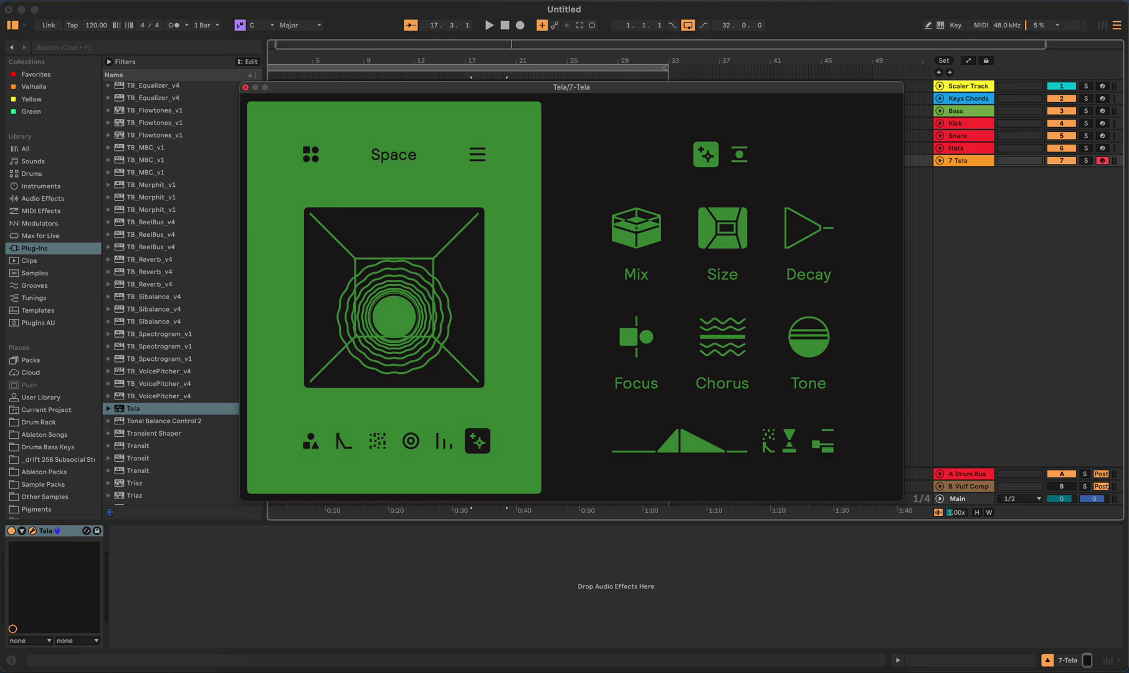
left_click(245, 88)
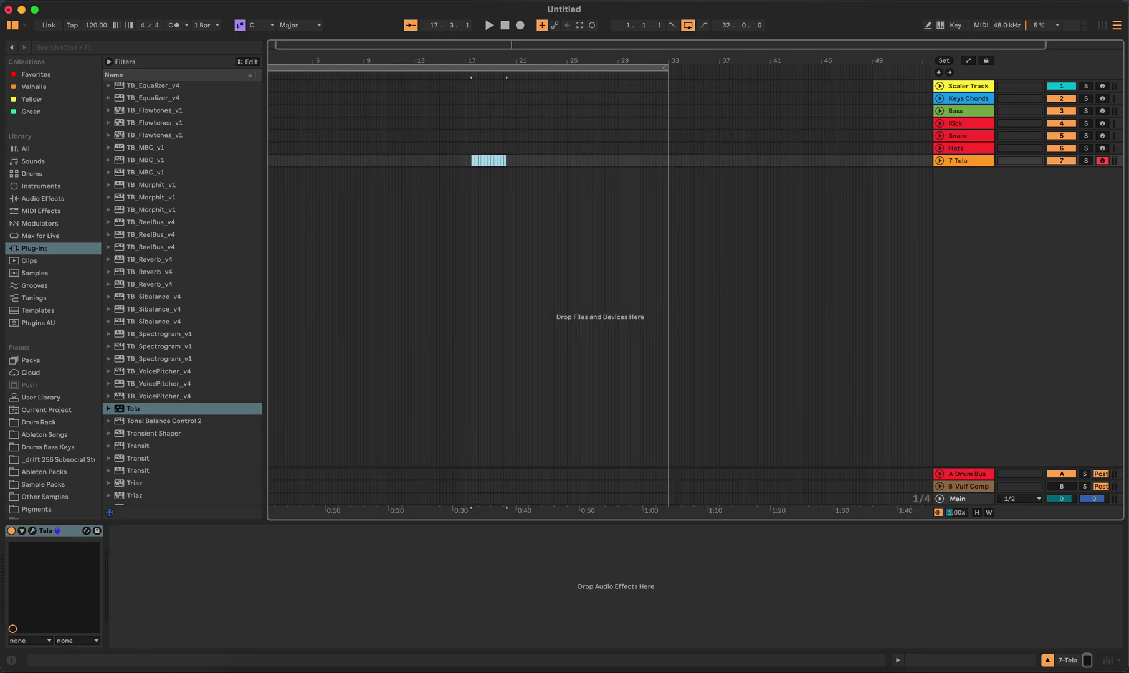